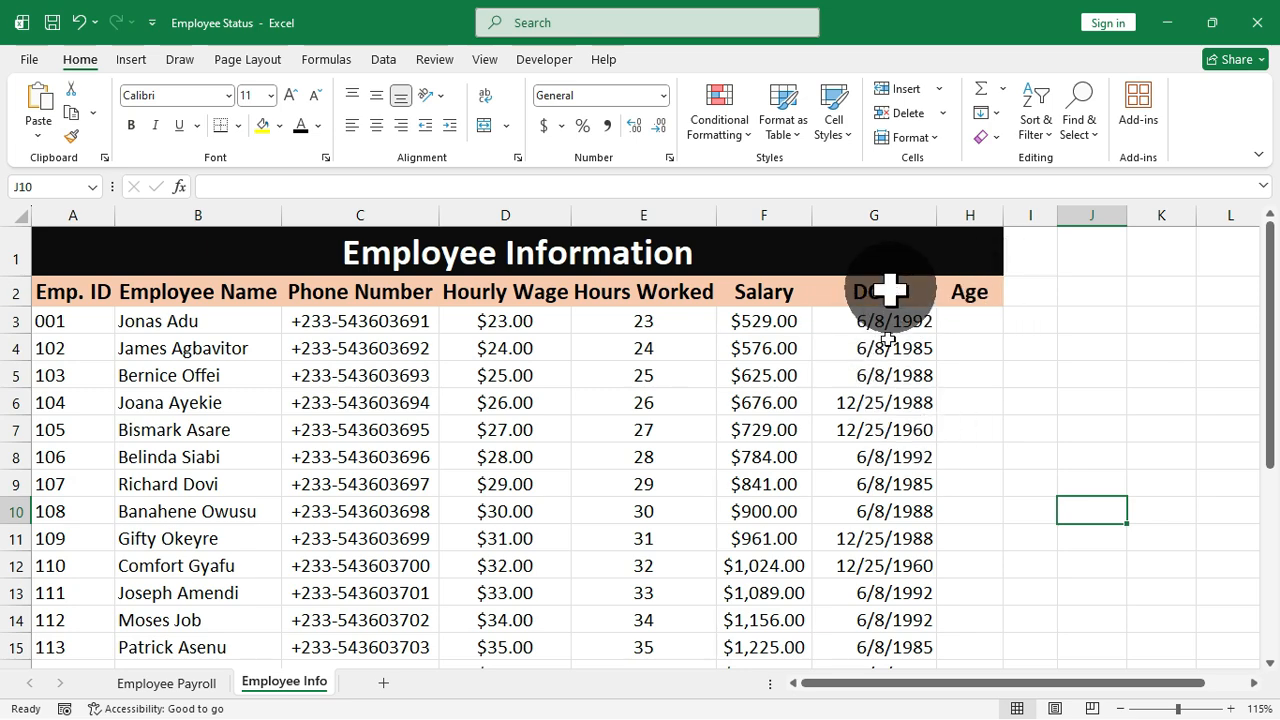
# Enter the formula =DATEDIF(G3,TODAY(),"Y") in H3 to calculate the first employee's age in full years from the DOB column.
pyautogui.scroll(-3, 900, 355)
pyautogui.scroll(-1, 889, 523)
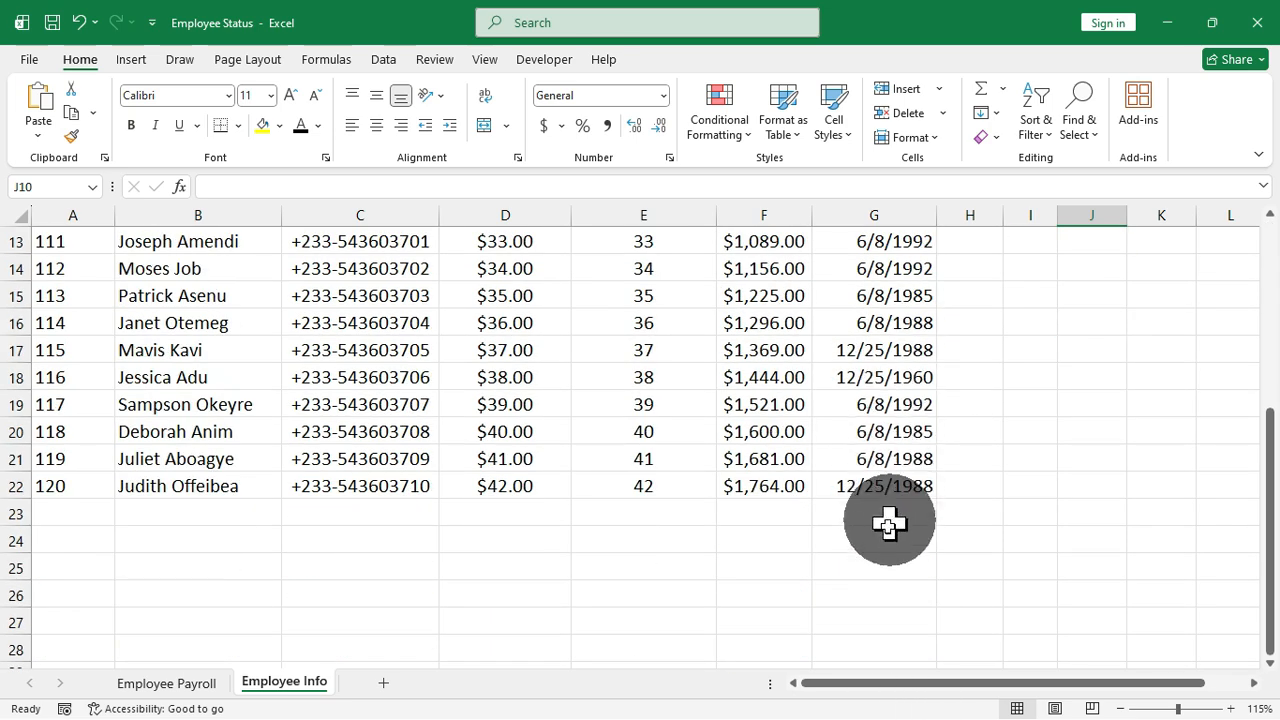
pyautogui.scroll(4, 887, 526)
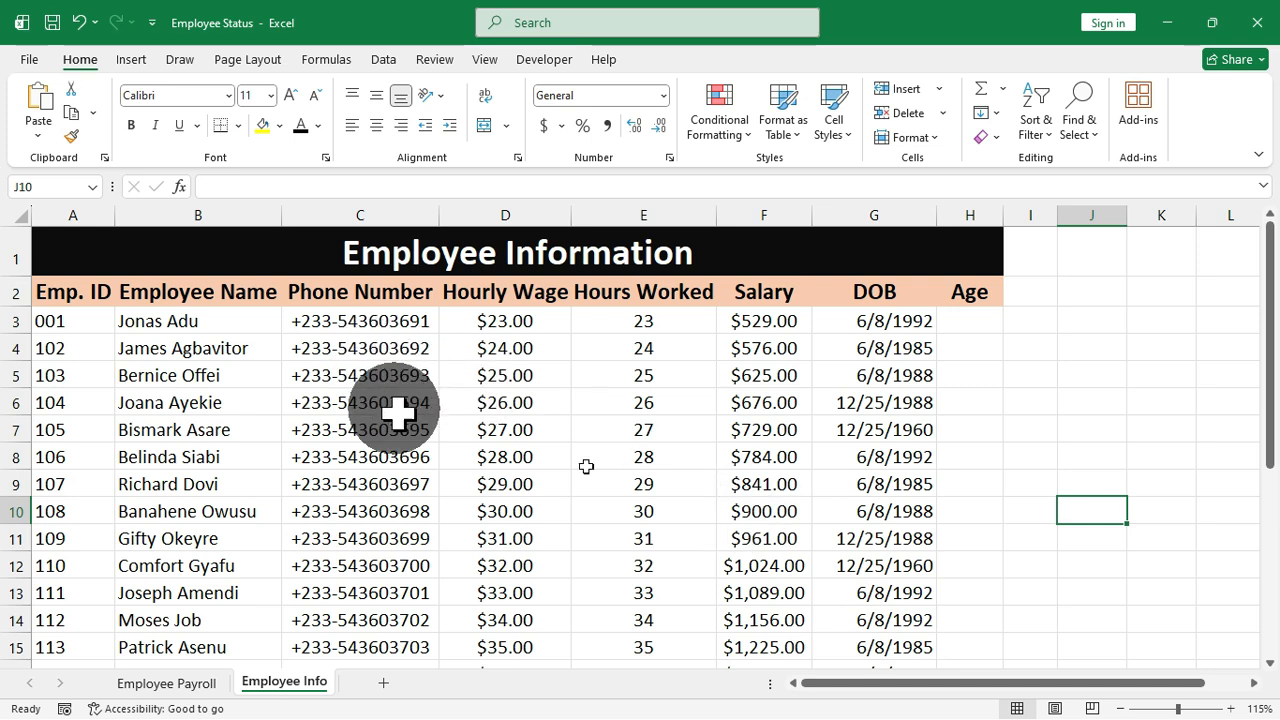
pyautogui.click(972, 322)
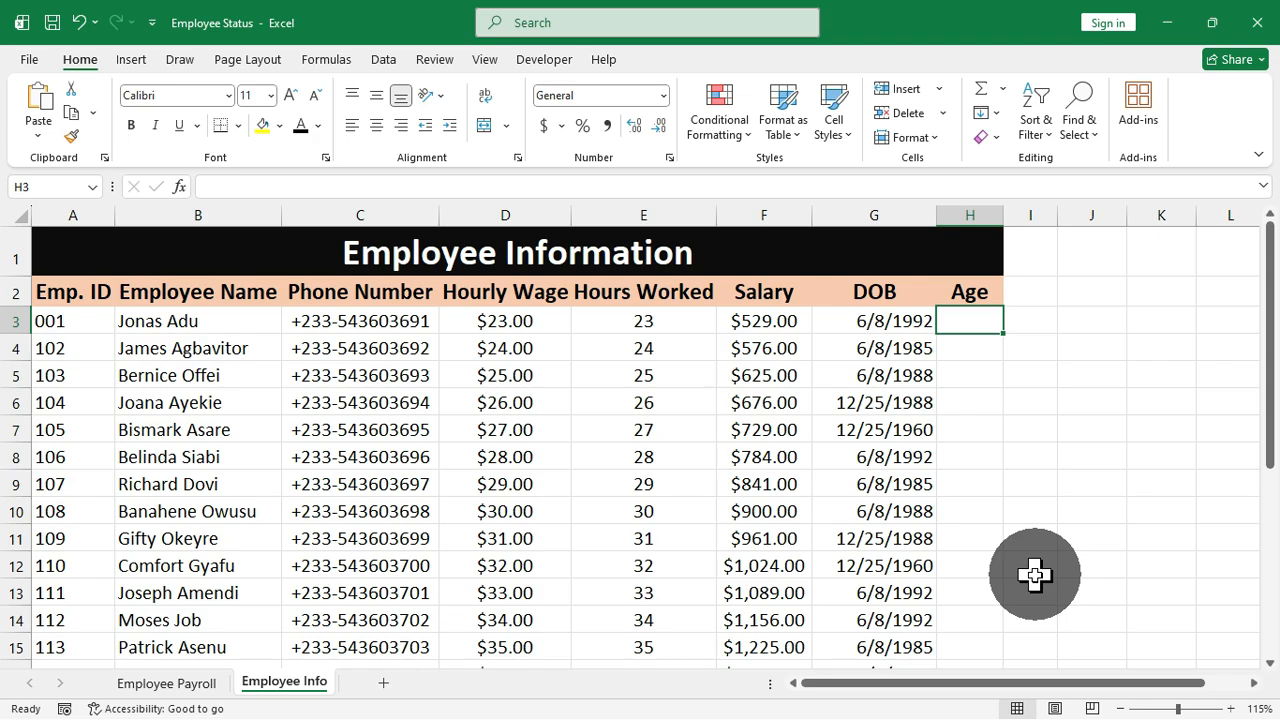
pyautogui.write('=dated')
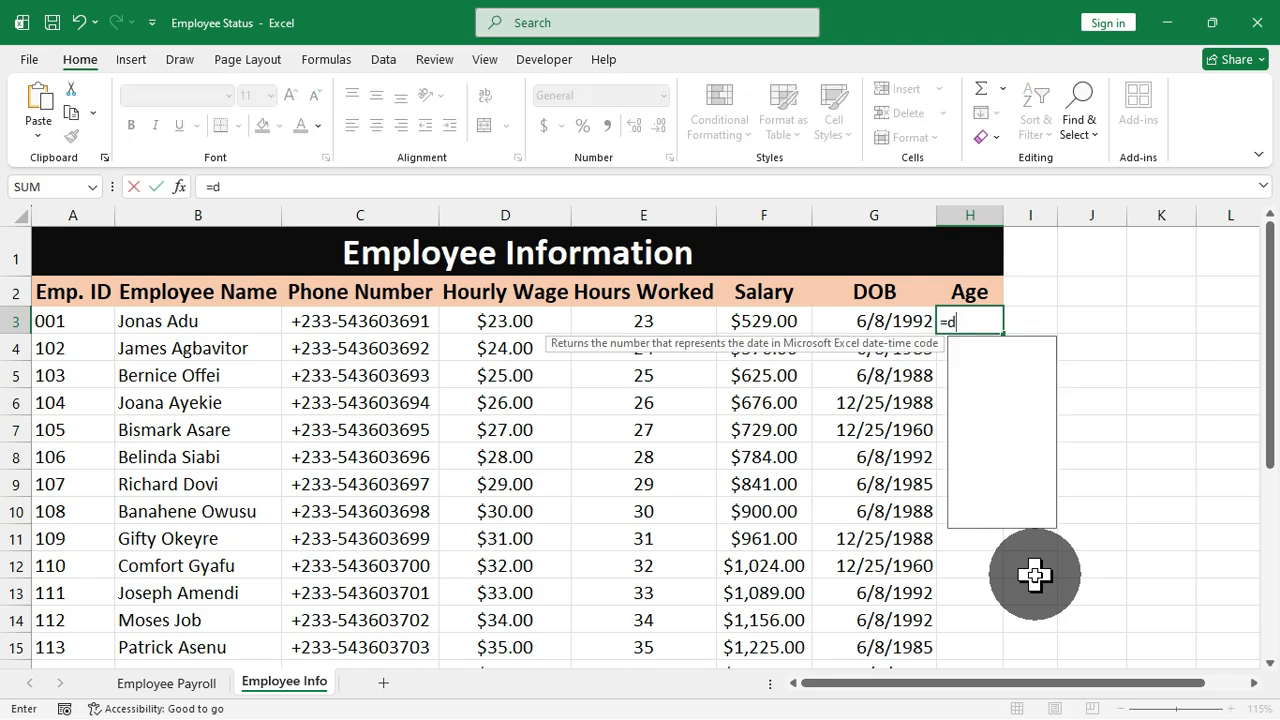
pyautogui.write('if')
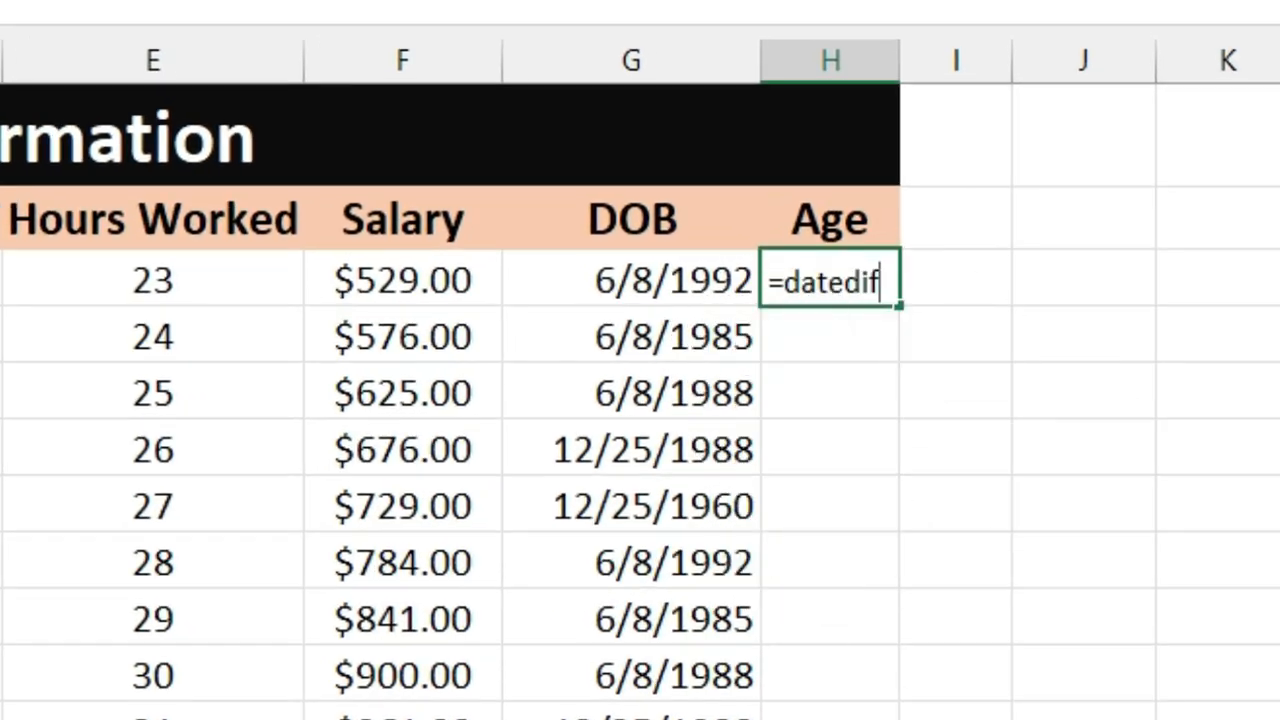
pyautogui.write('(')
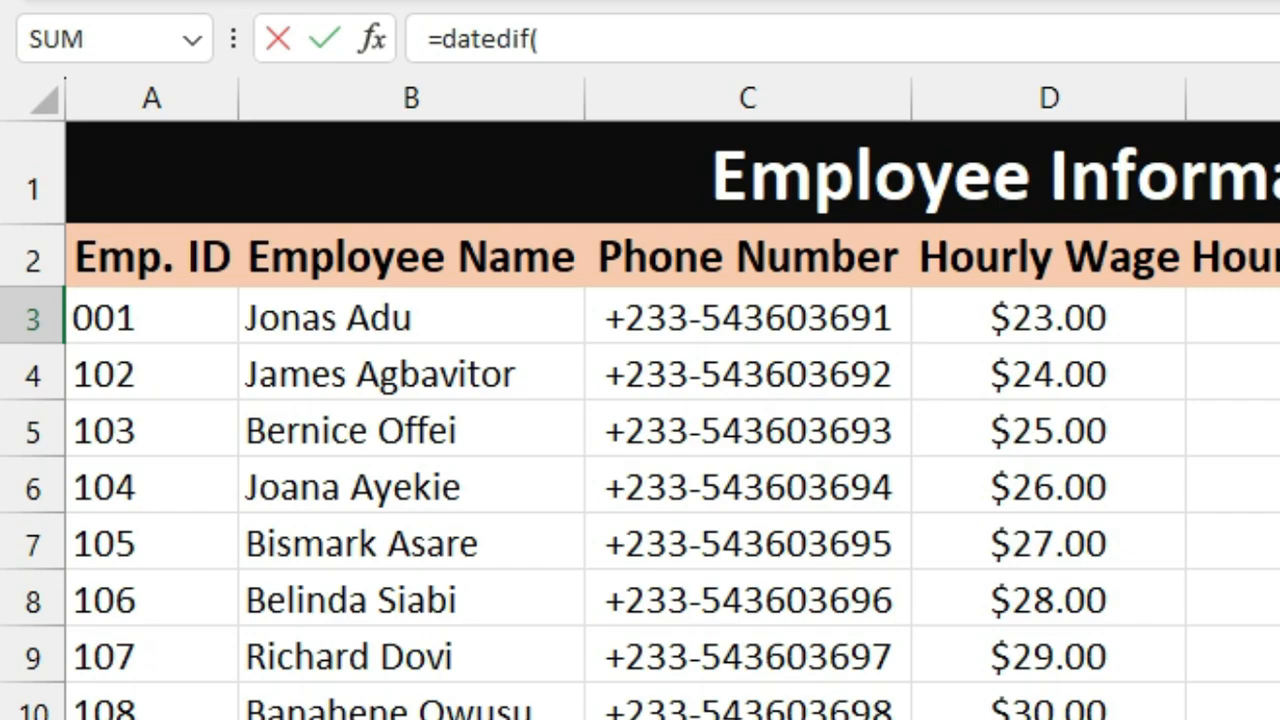
pyautogui.write('g3')
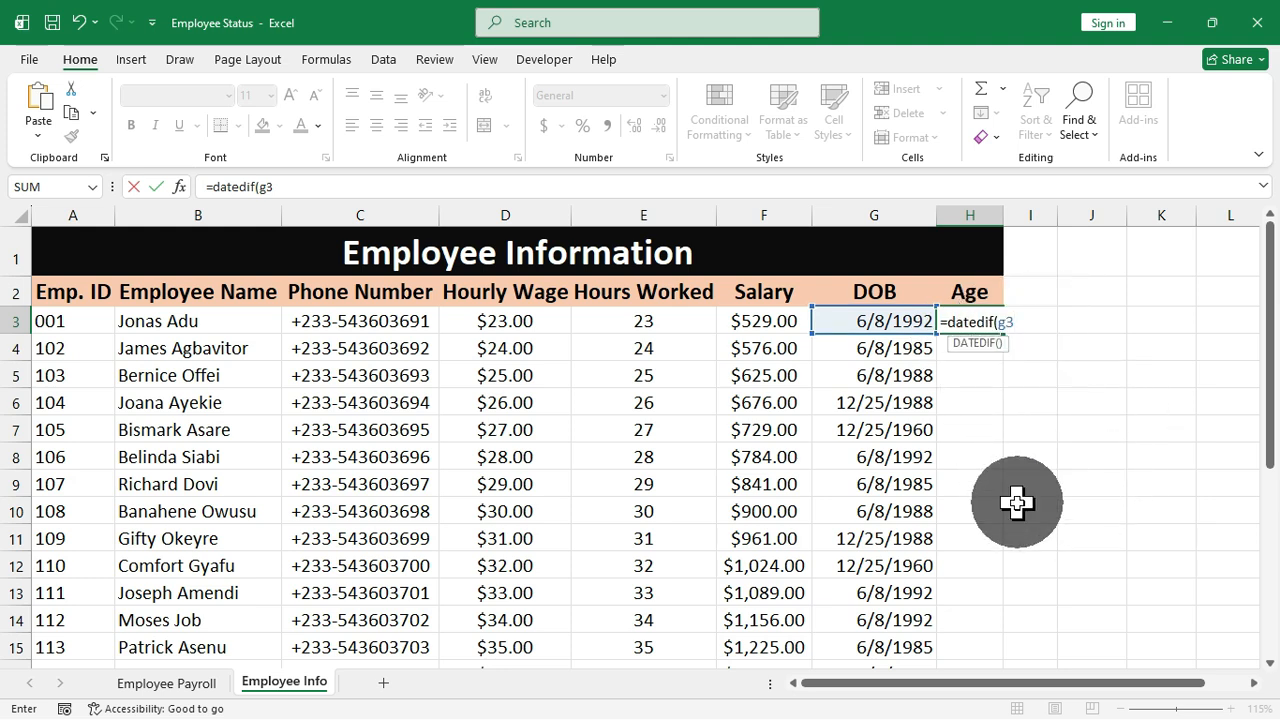
pyautogui.write(',tod')
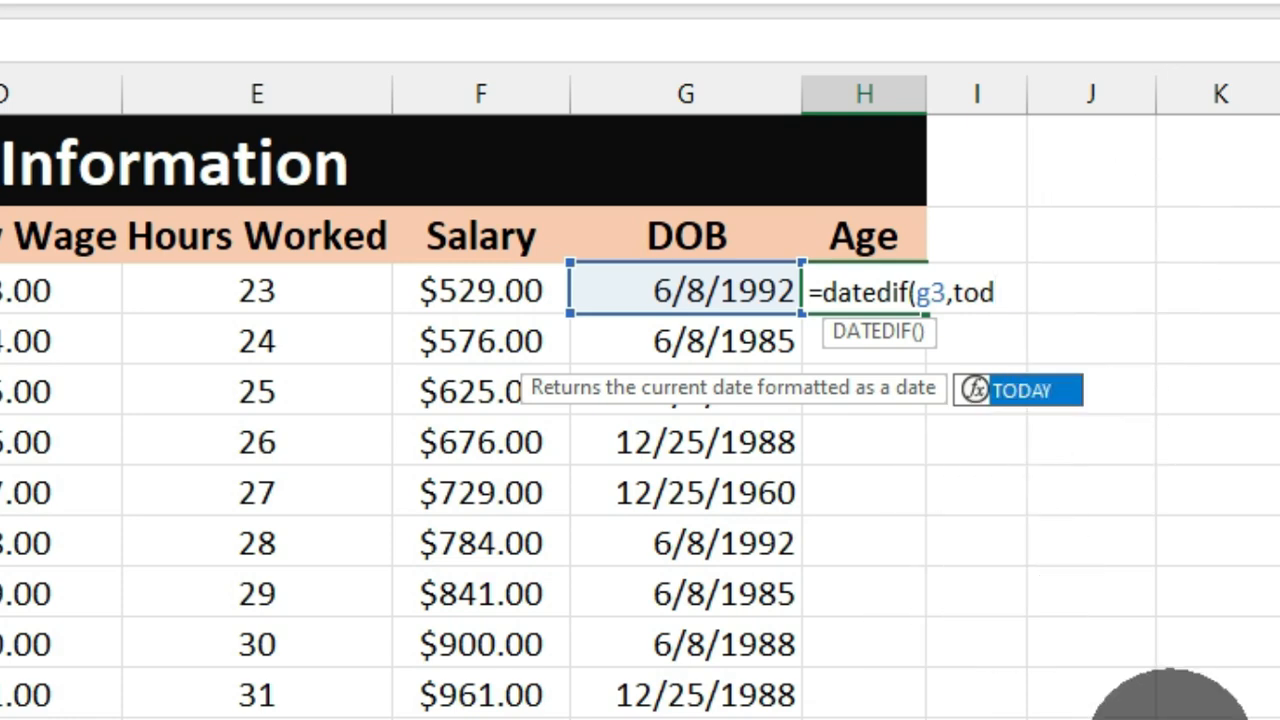
pyautogui.press('Tab')
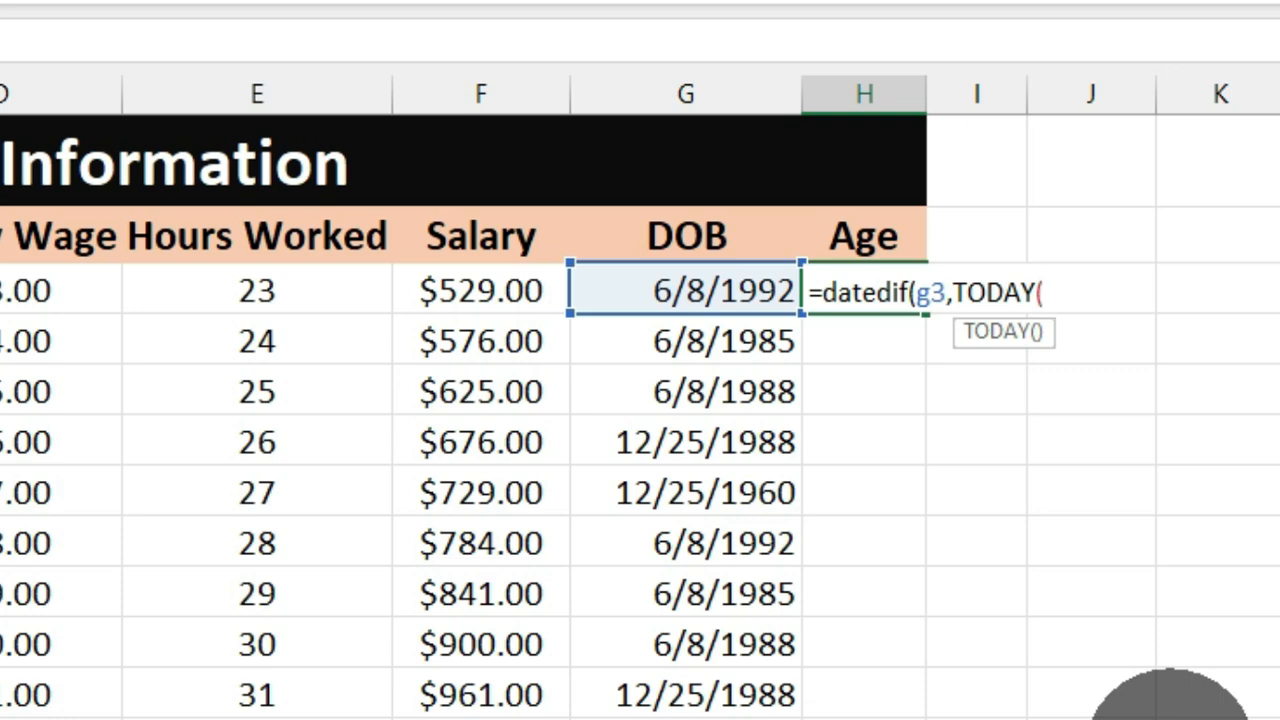
pyautogui.write(')')
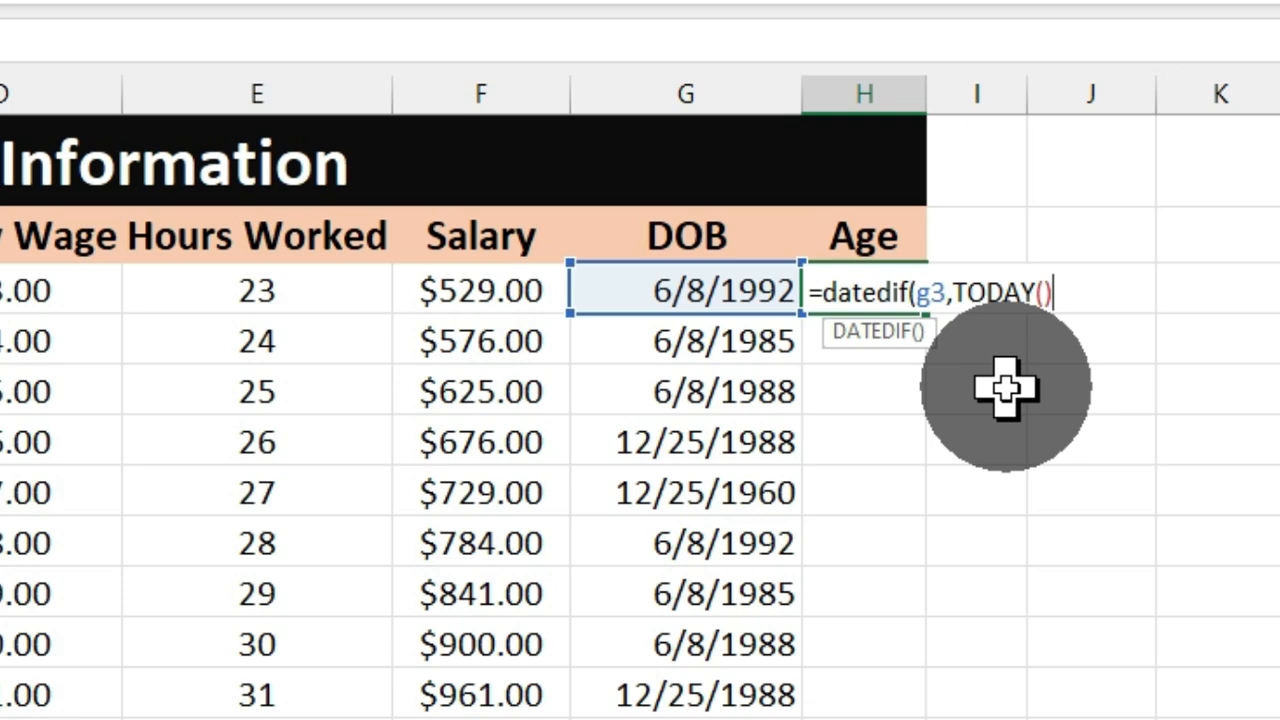
pyautogui.write(',')
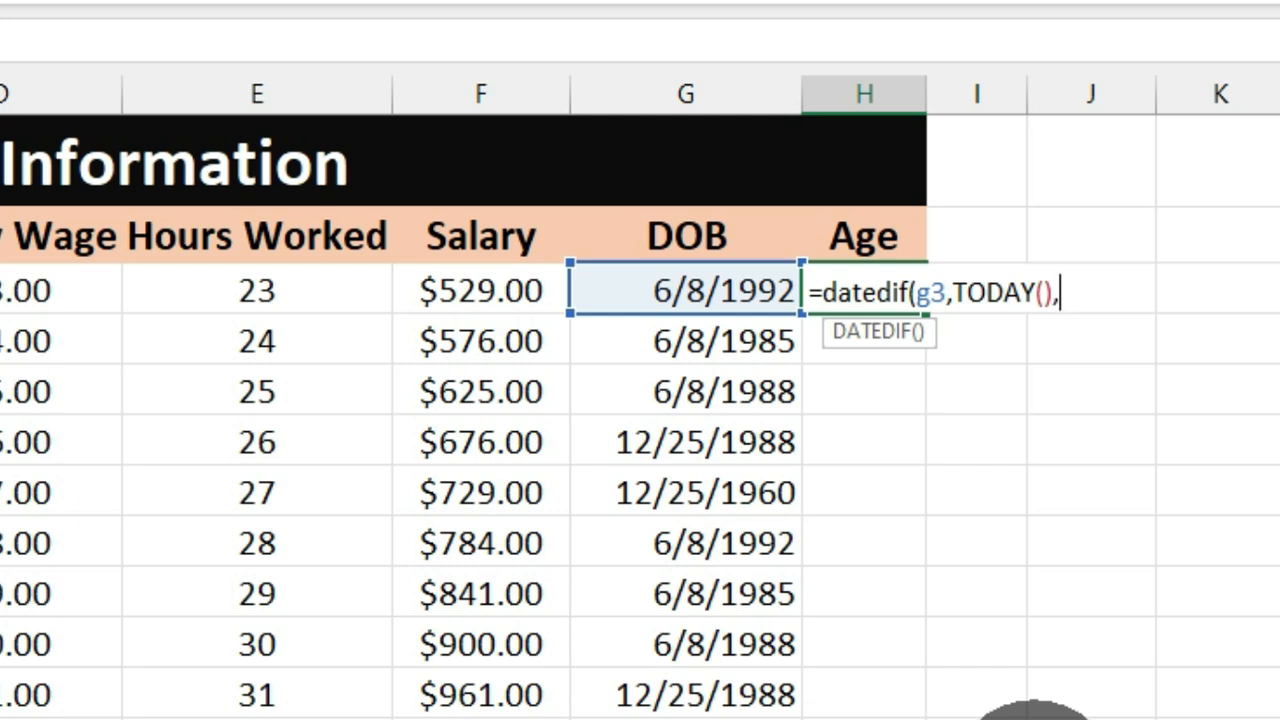
pyautogui.write('"Y"')
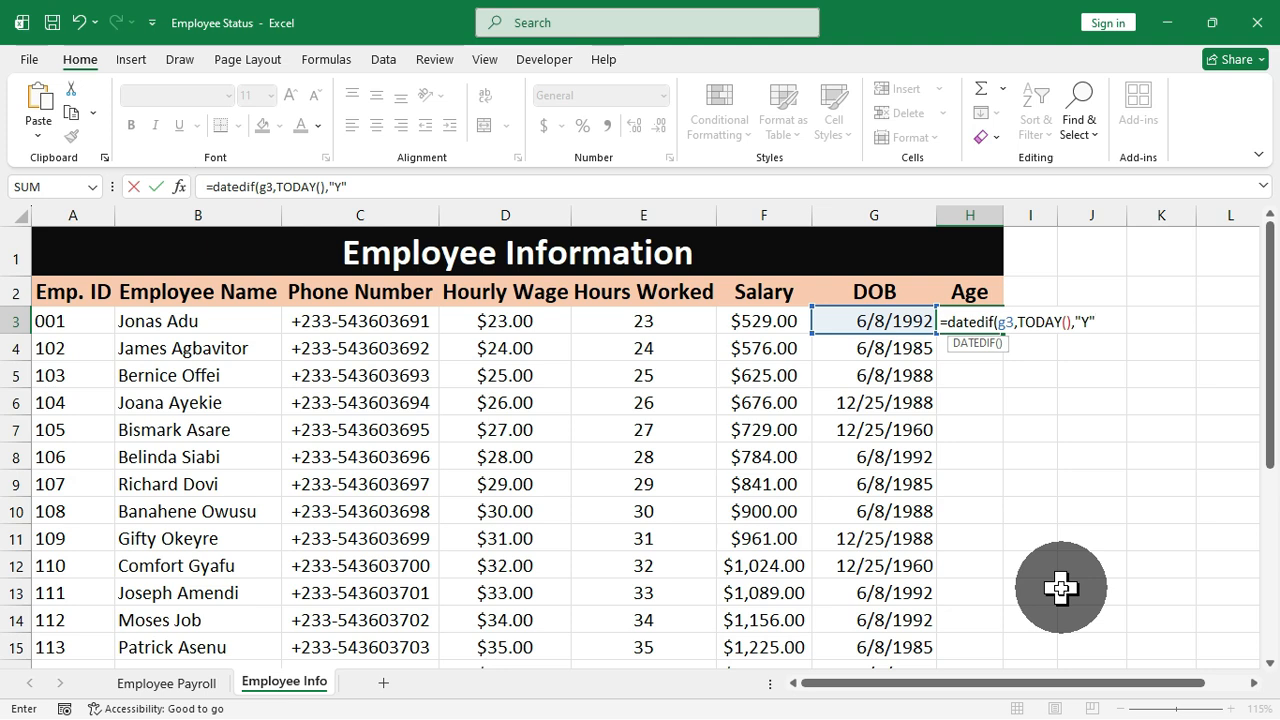
pyautogui.write(')')
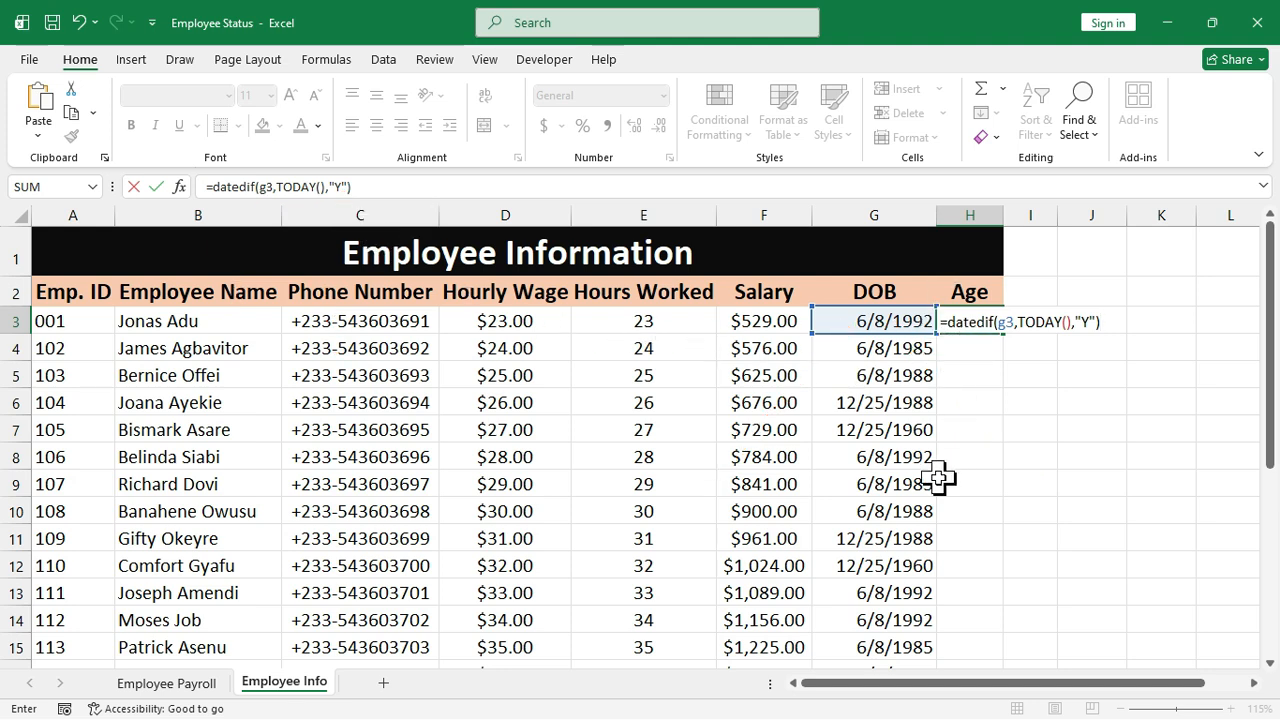
pyautogui.press('Return')
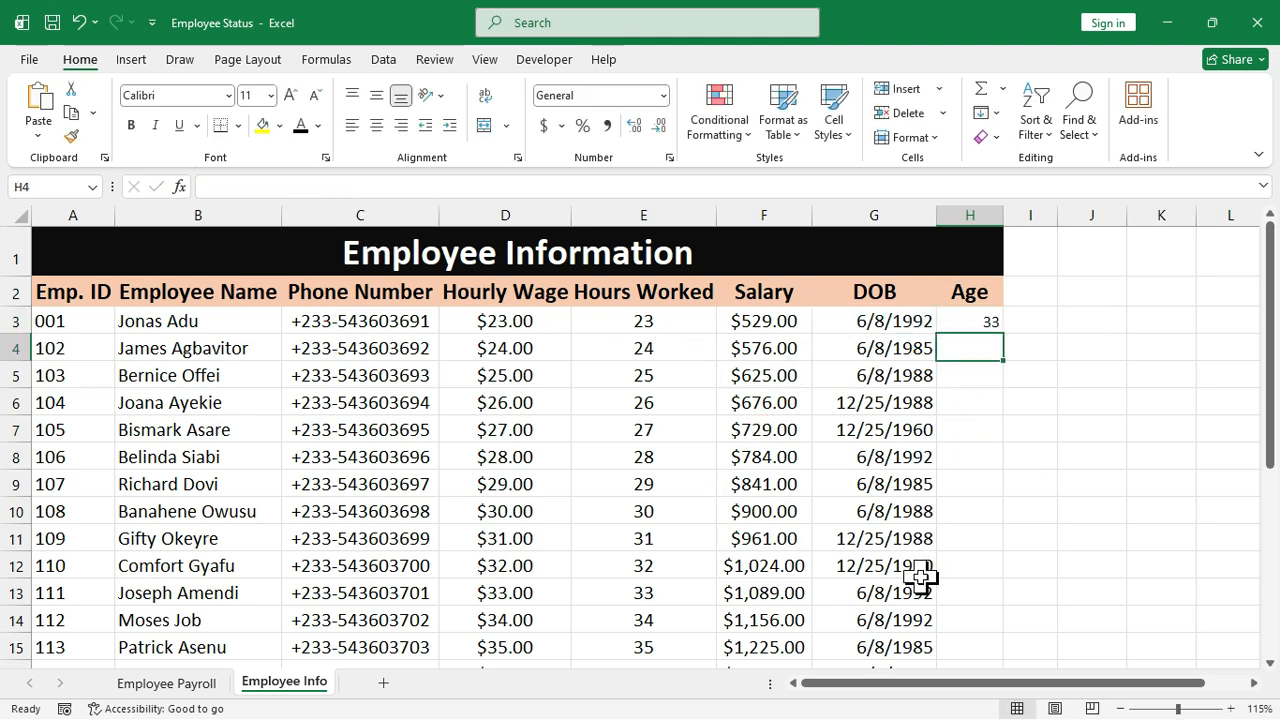
# Fill the age formula from H3 down the Age column to the last employee in row 22.
pyautogui.click(970, 320)
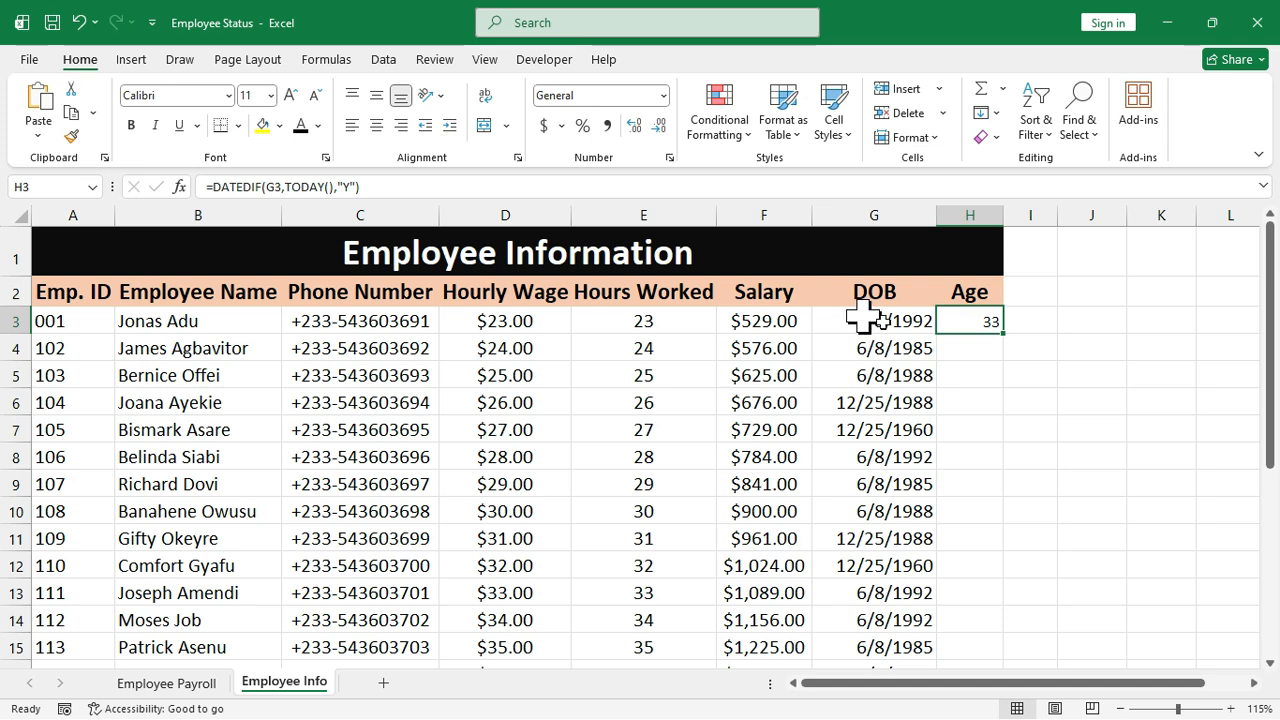
pyautogui.doubleClick(1003, 335)
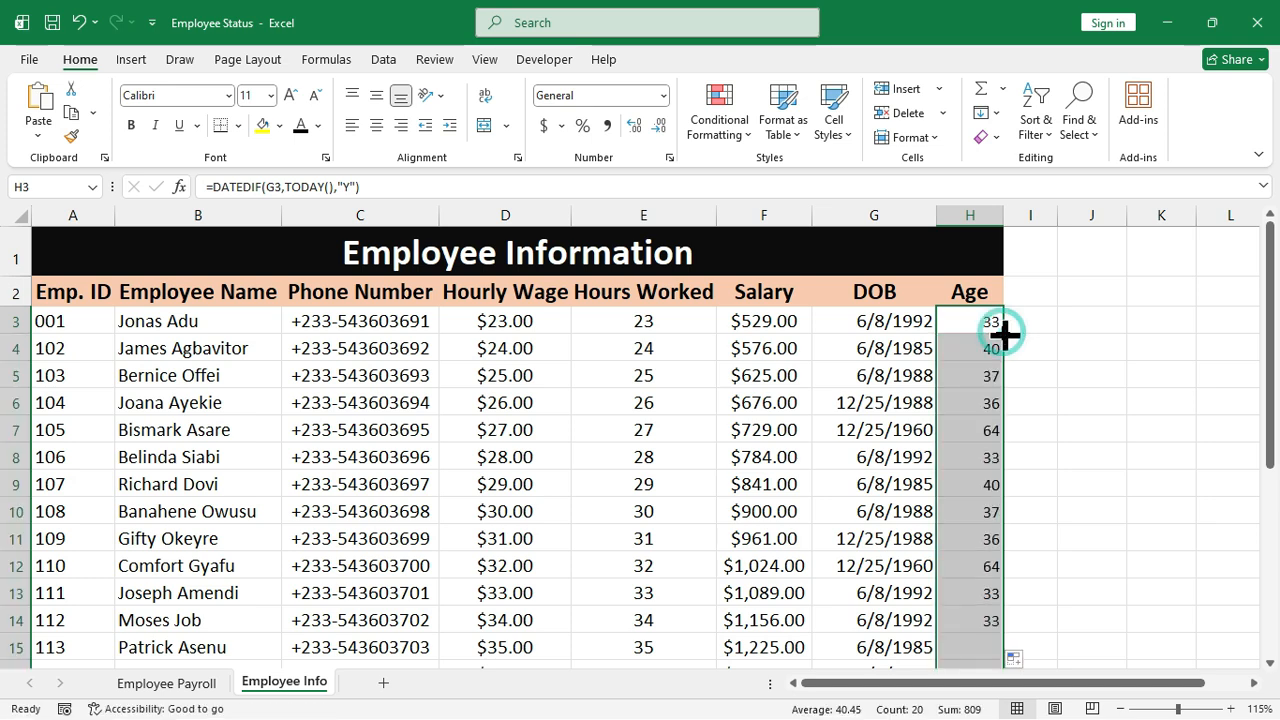
pyautogui.scroll(-4, 975, 556)
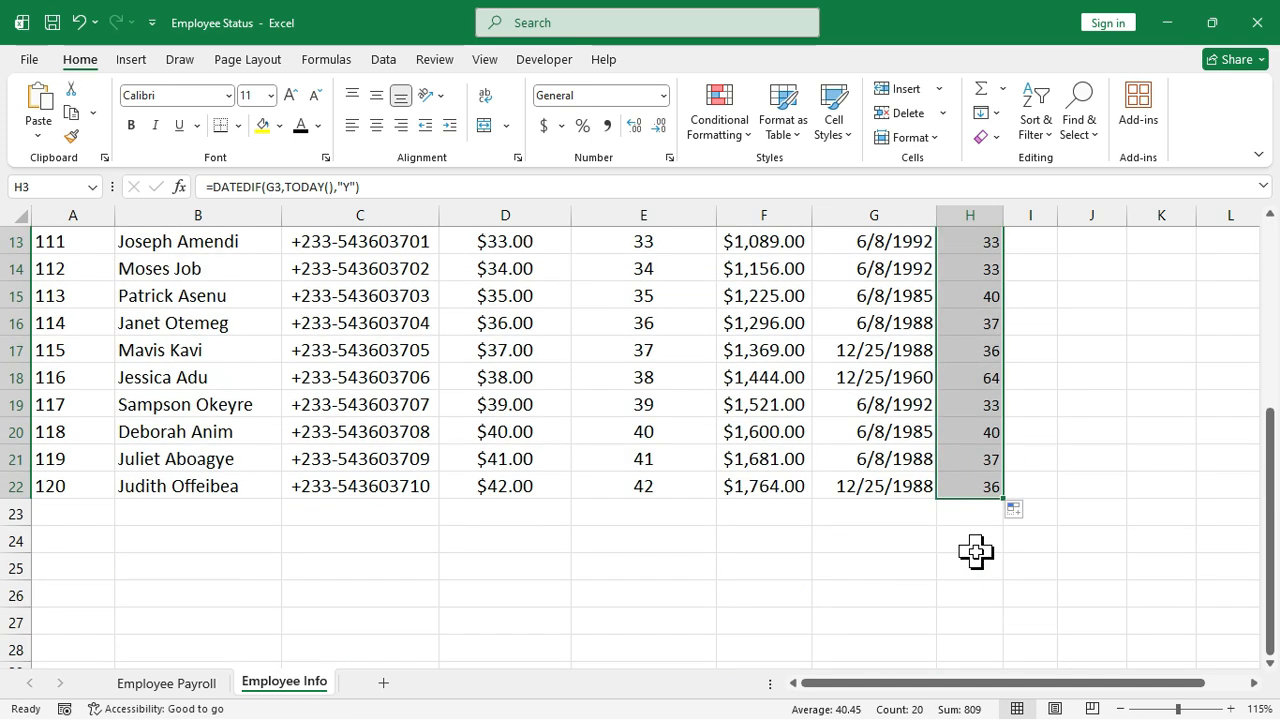
pyautogui.scroll(4, 975, 551)
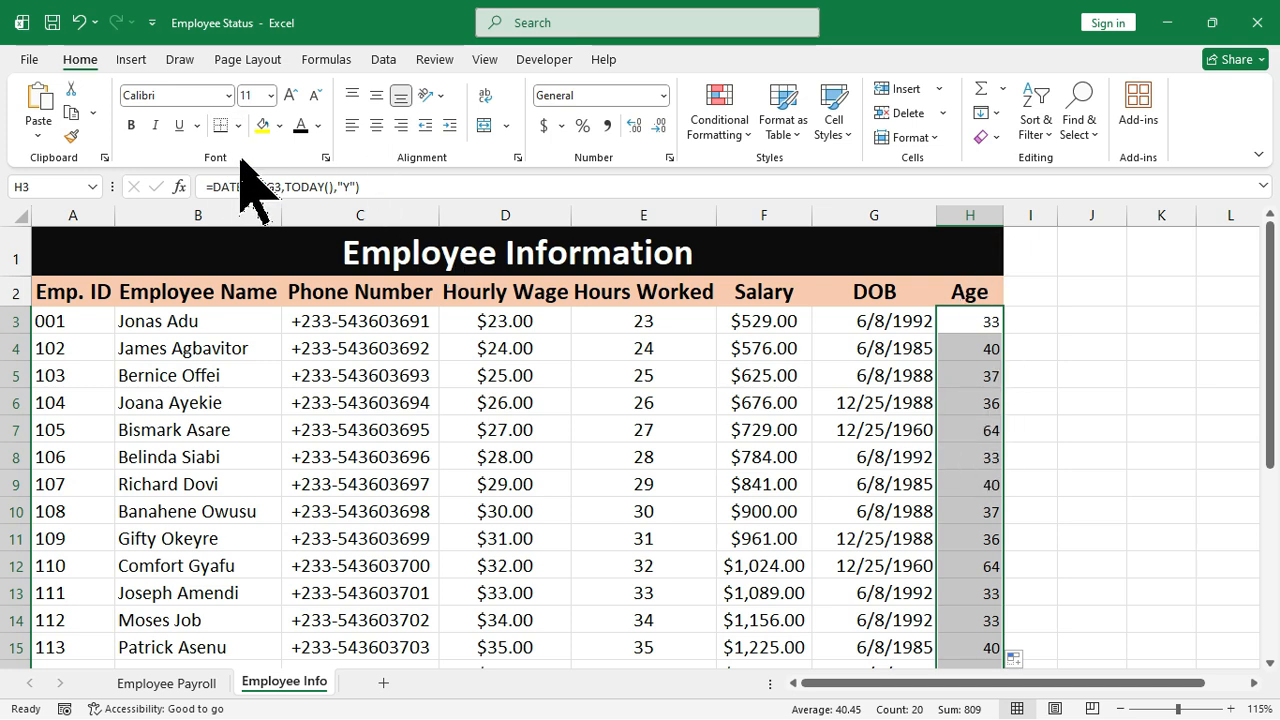
# Increase the font size of the Age column's cells H3:H22 to 14 and center their contents.
pyautogui.click(300, 125)
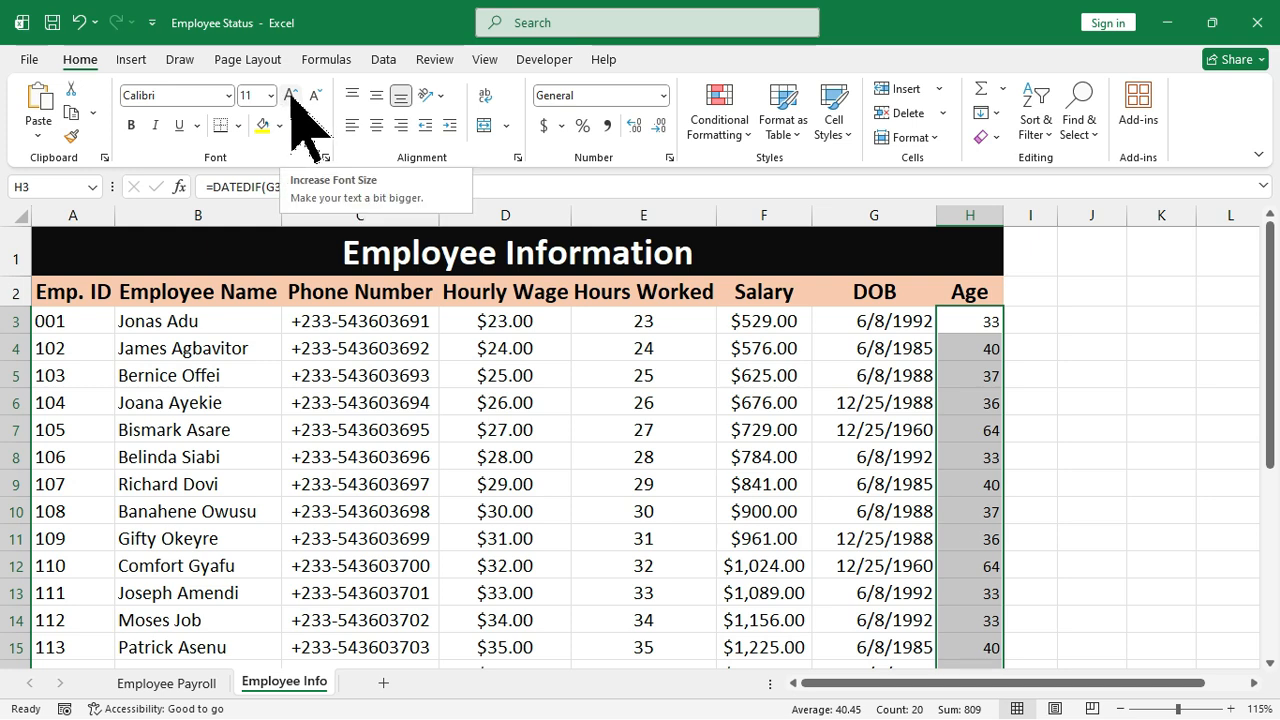
pyautogui.click(291, 95)
pyautogui.click(291, 95)
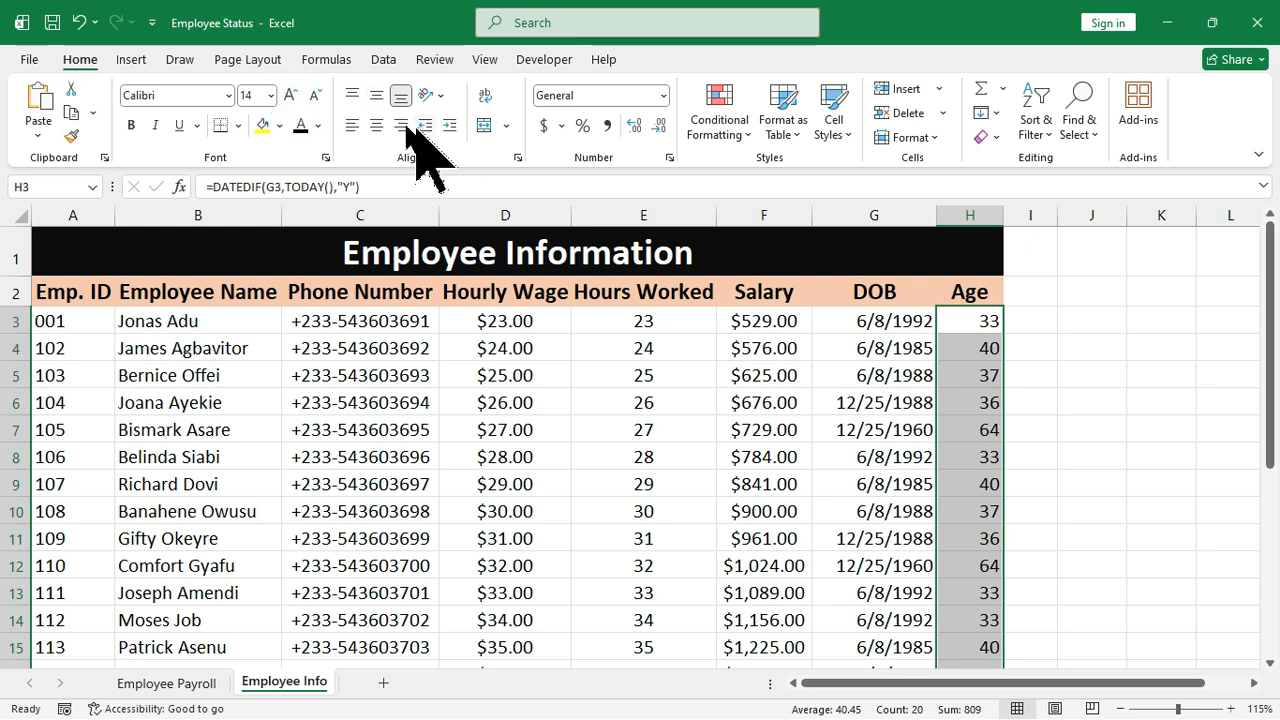
pyautogui.click(376, 125)
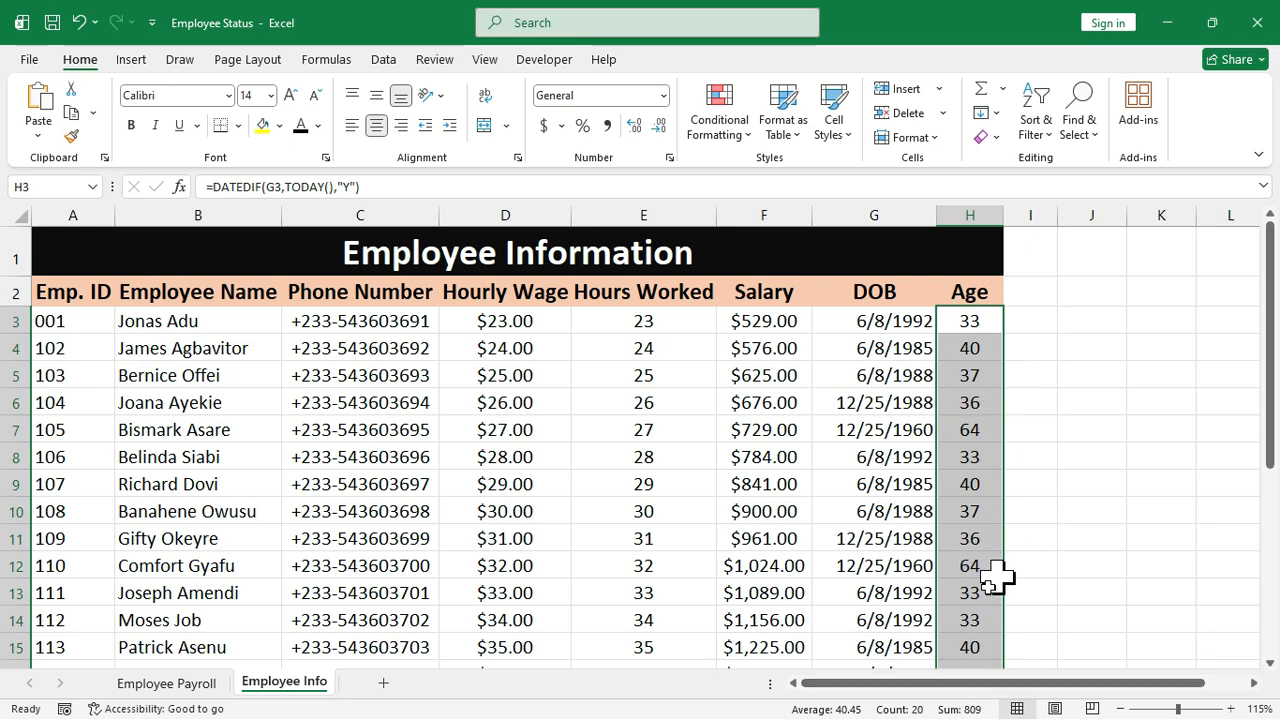
# Make the Age column's cells H3:H22 bold with a dark red font color.
pyautogui.click(133, 126)
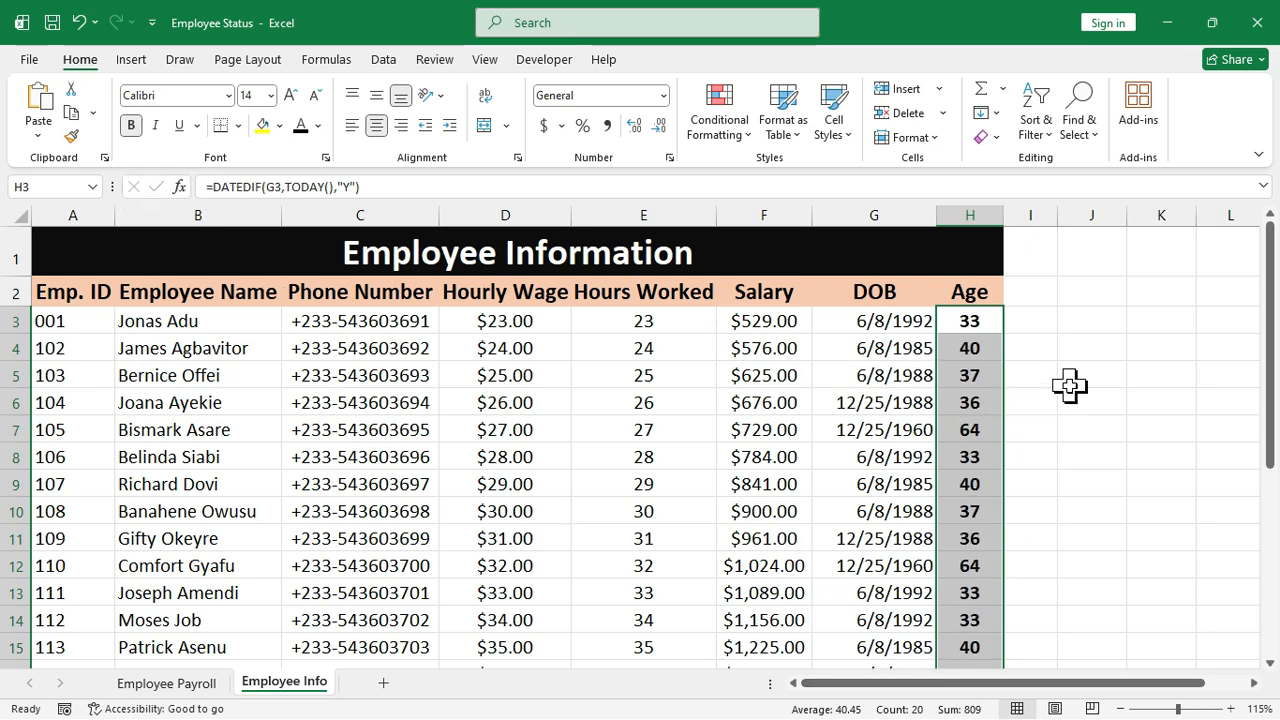
pyautogui.click(318, 126)
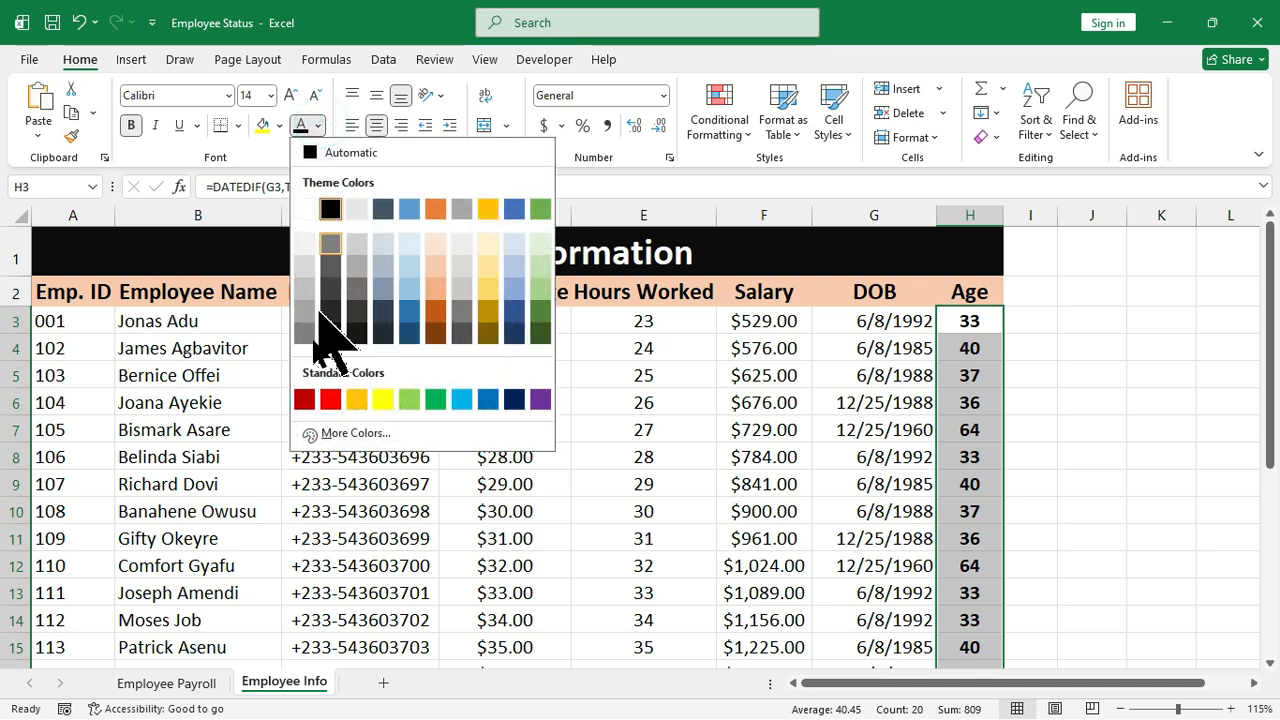
pyautogui.click(307, 399)
pyautogui.click(1031, 519)
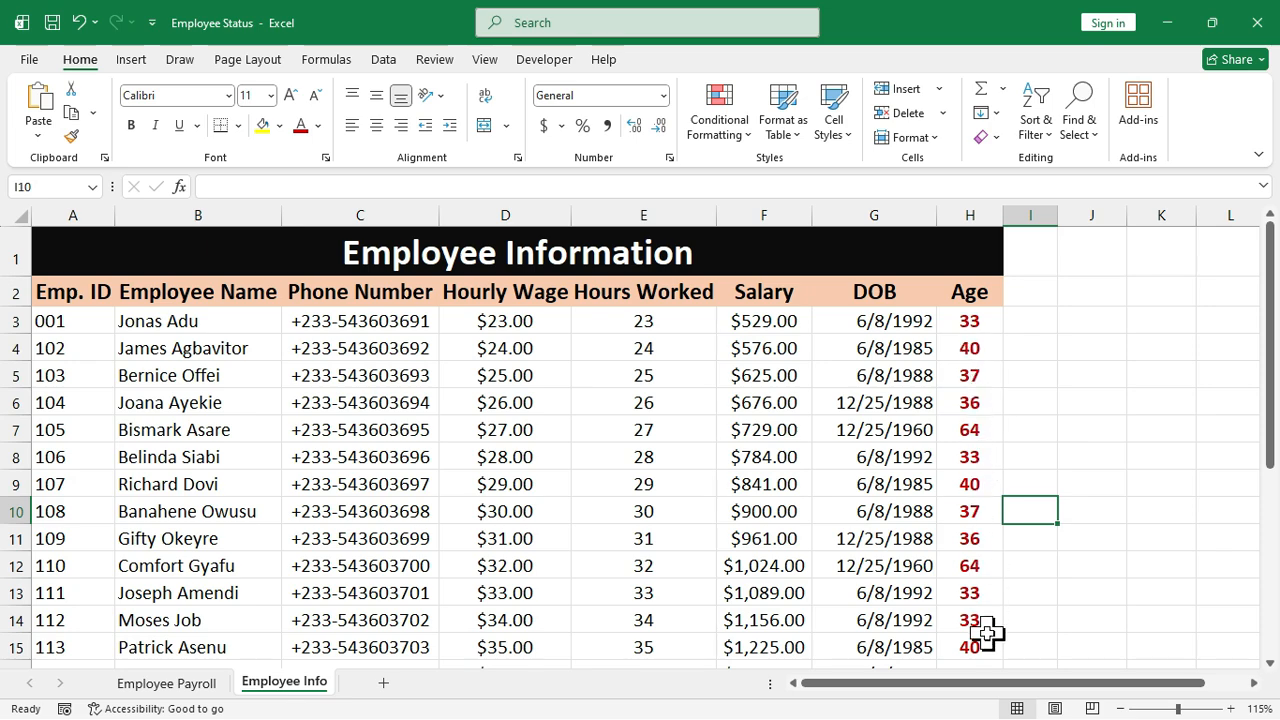
pyautogui.scroll(-4, 983, 634)
pyautogui.scroll(4, 975, 631)
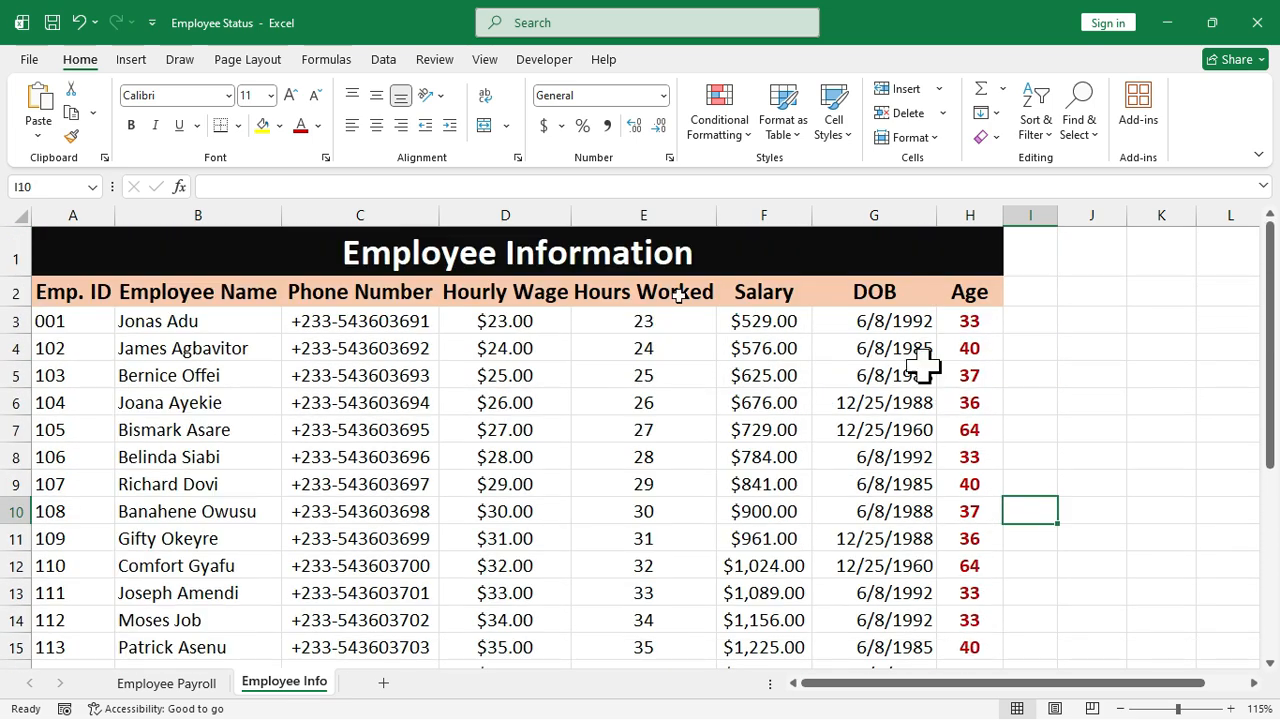
# Clear the formulas from the Age cells H3:H22, keeping the cell formatting.
pyautogui.click(969, 322)
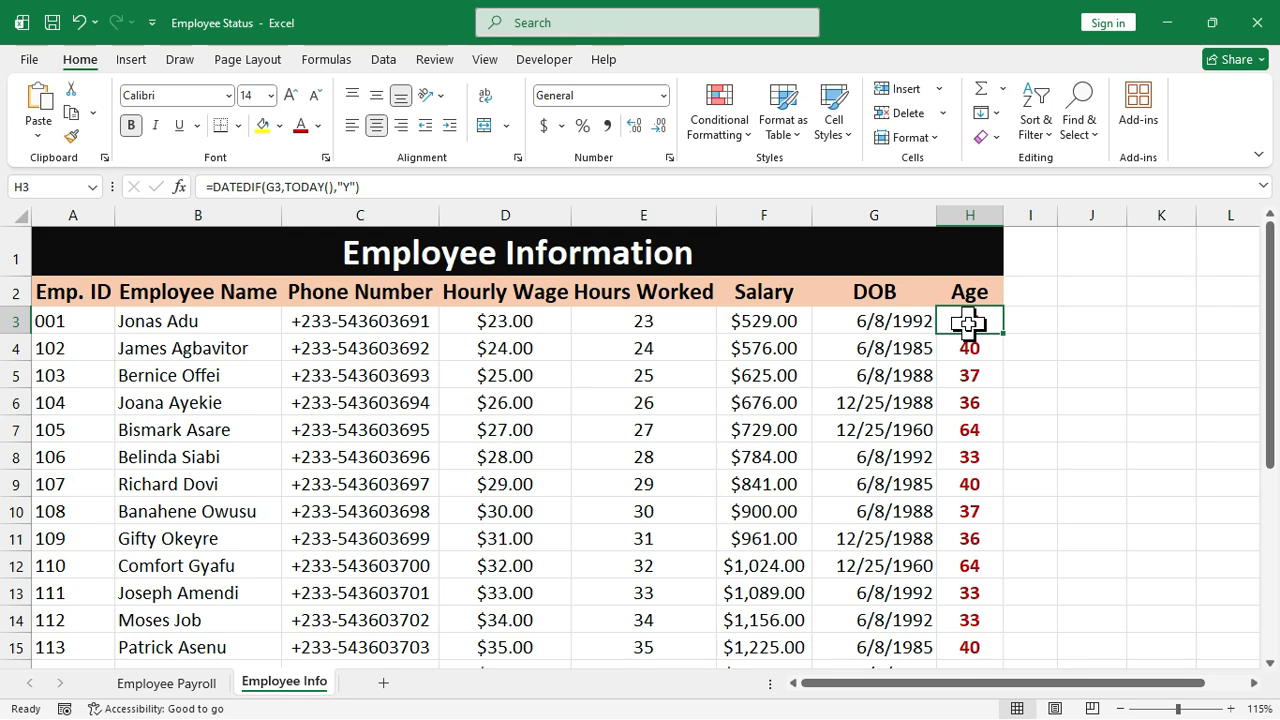
pyautogui.hotkey('ctrl', 'shift', 'Down')
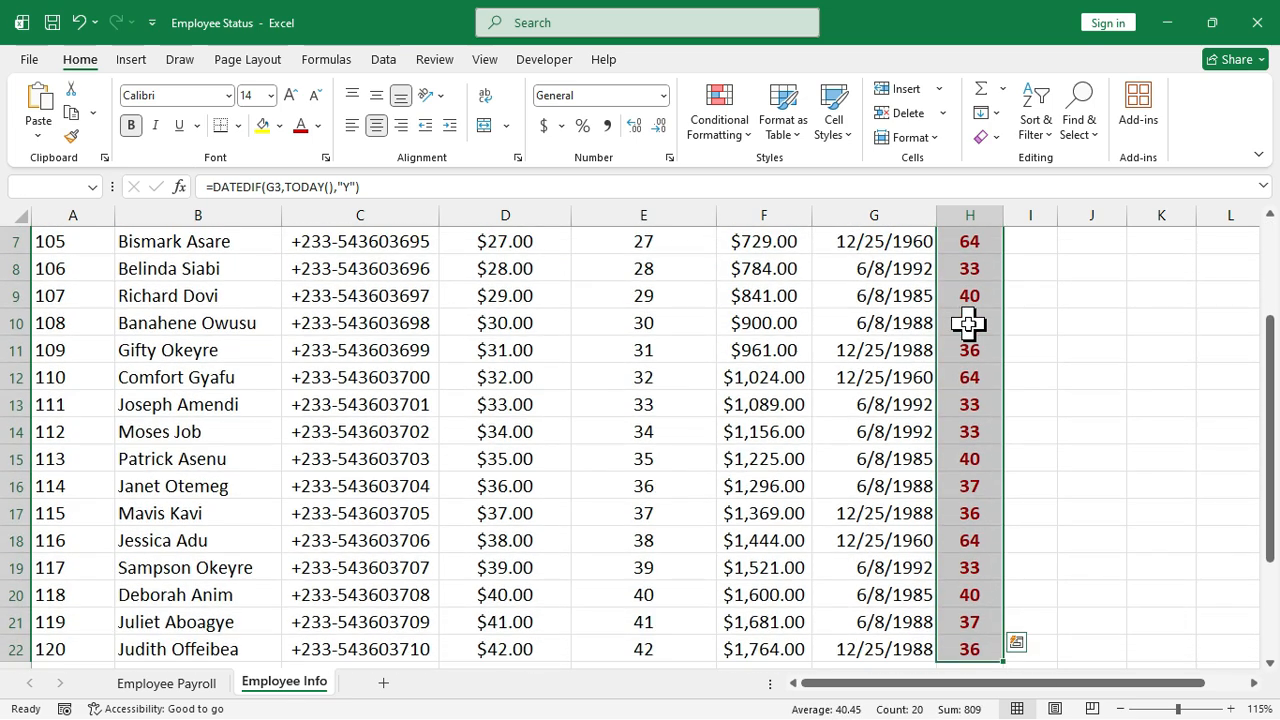
pyautogui.press('Delete')
pyautogui.scroll(2, 968, 324)
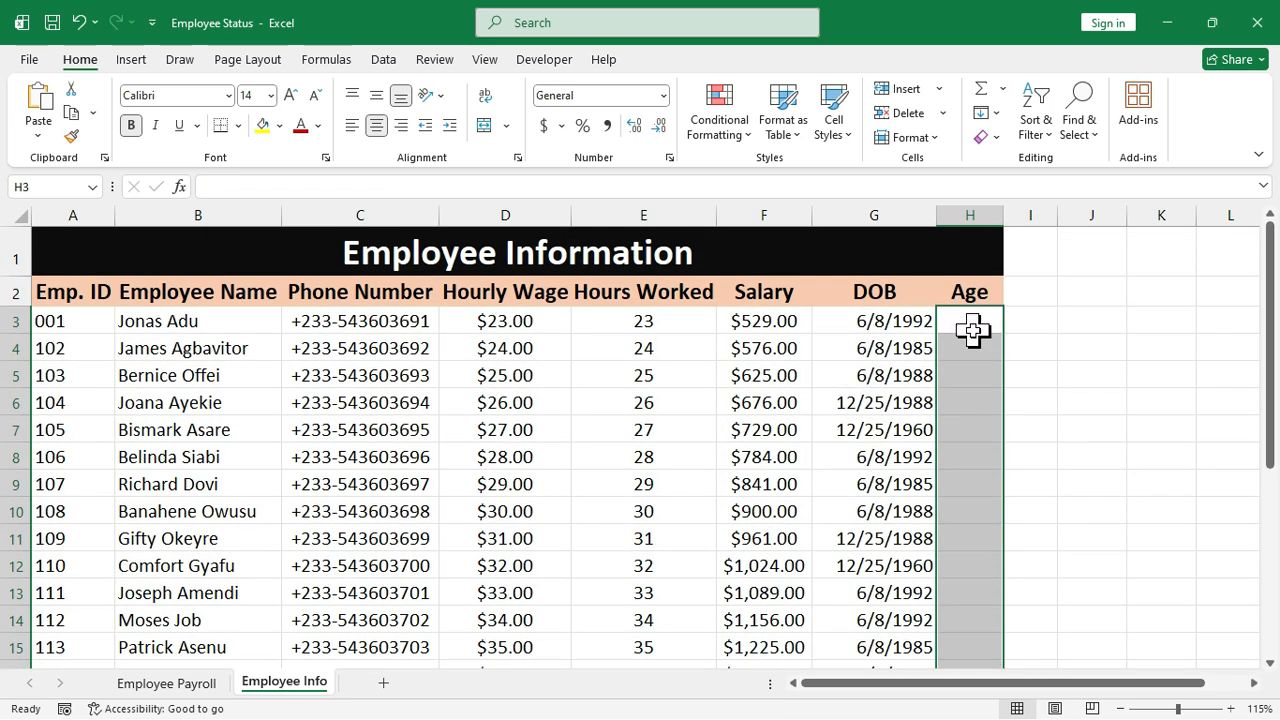
# Enter the age formula =(TODAY()-G3)/365 in the first employee's Age cell H3.
pyautogui.click(971, 329)
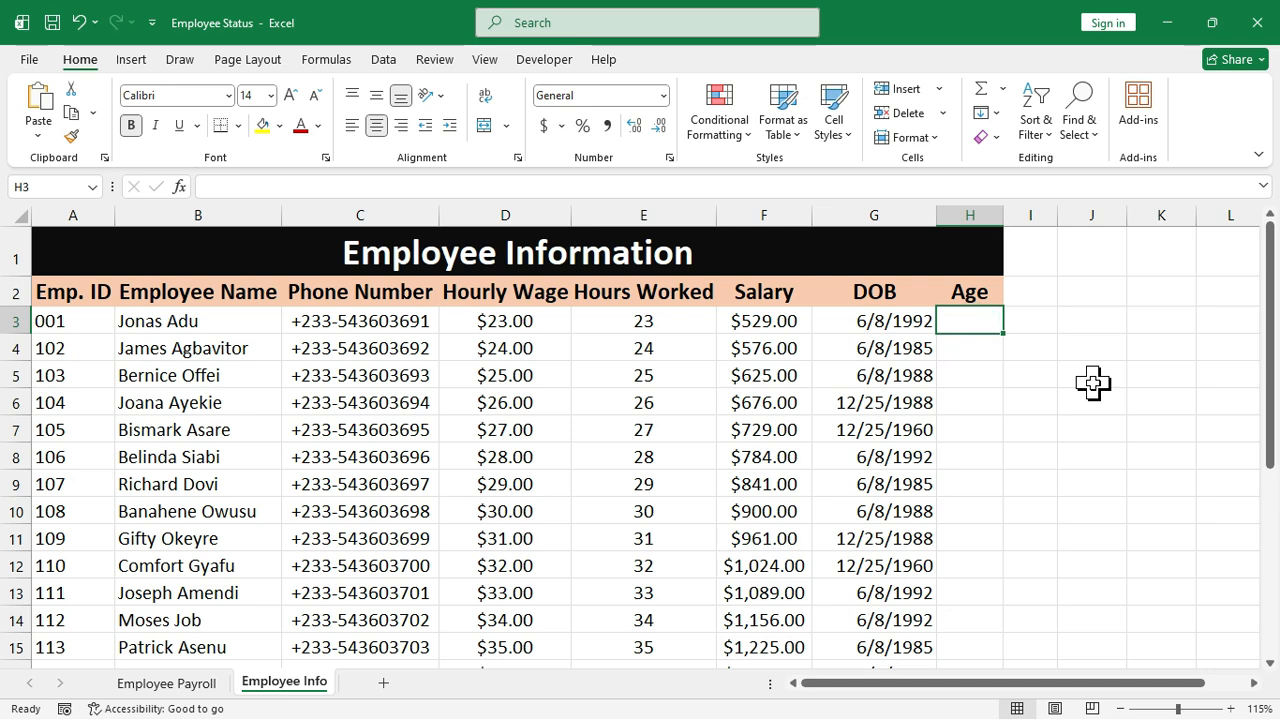
pyautogui.write('=')
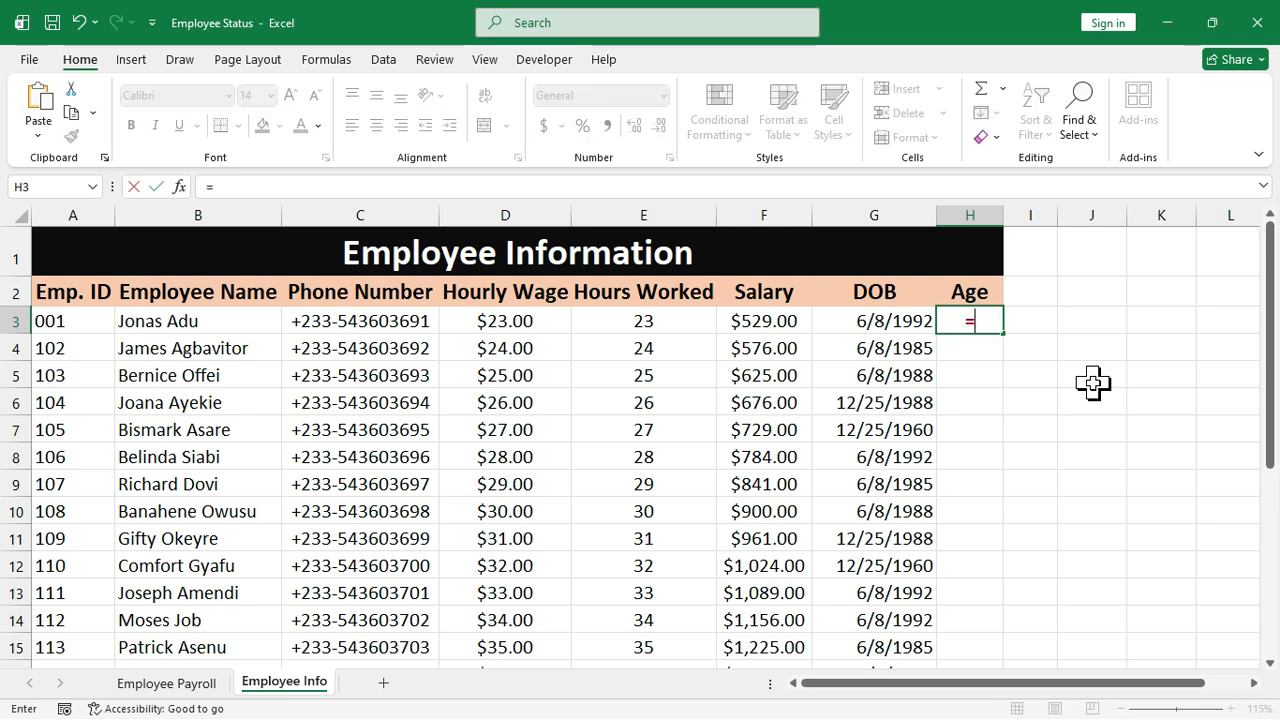
pyautogui.write('tod')
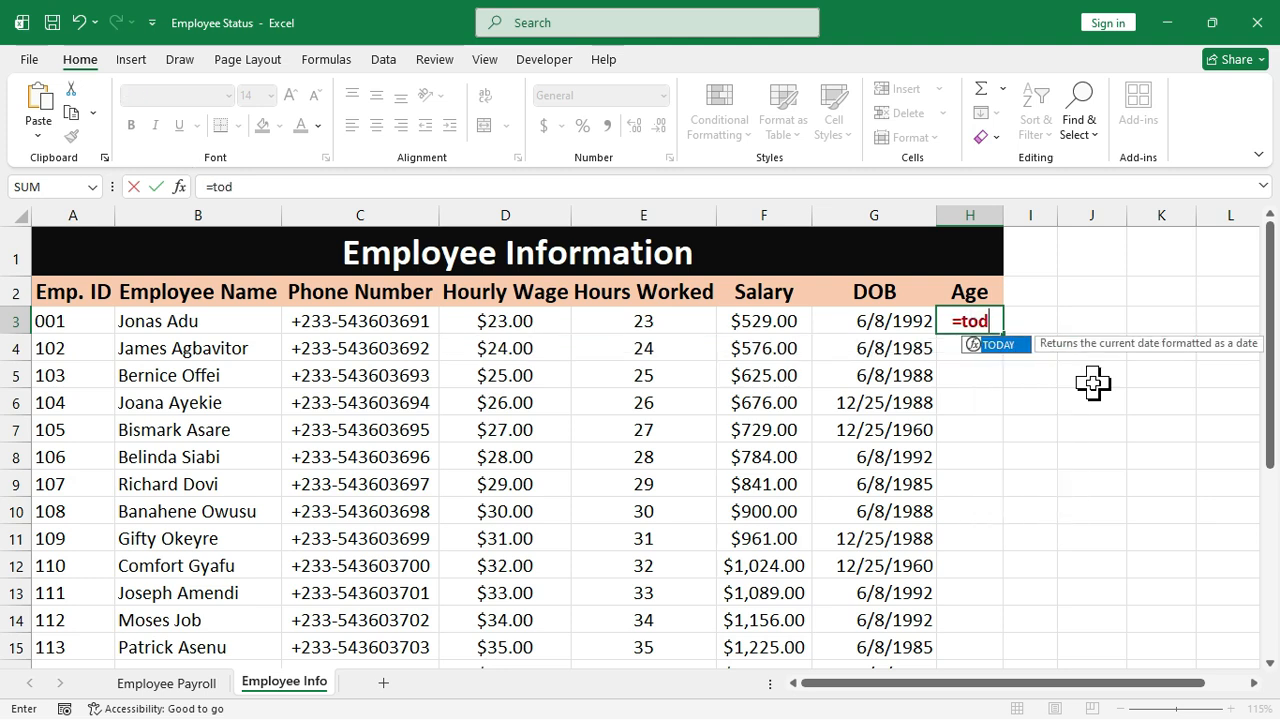
pyautogui.press('Tab')
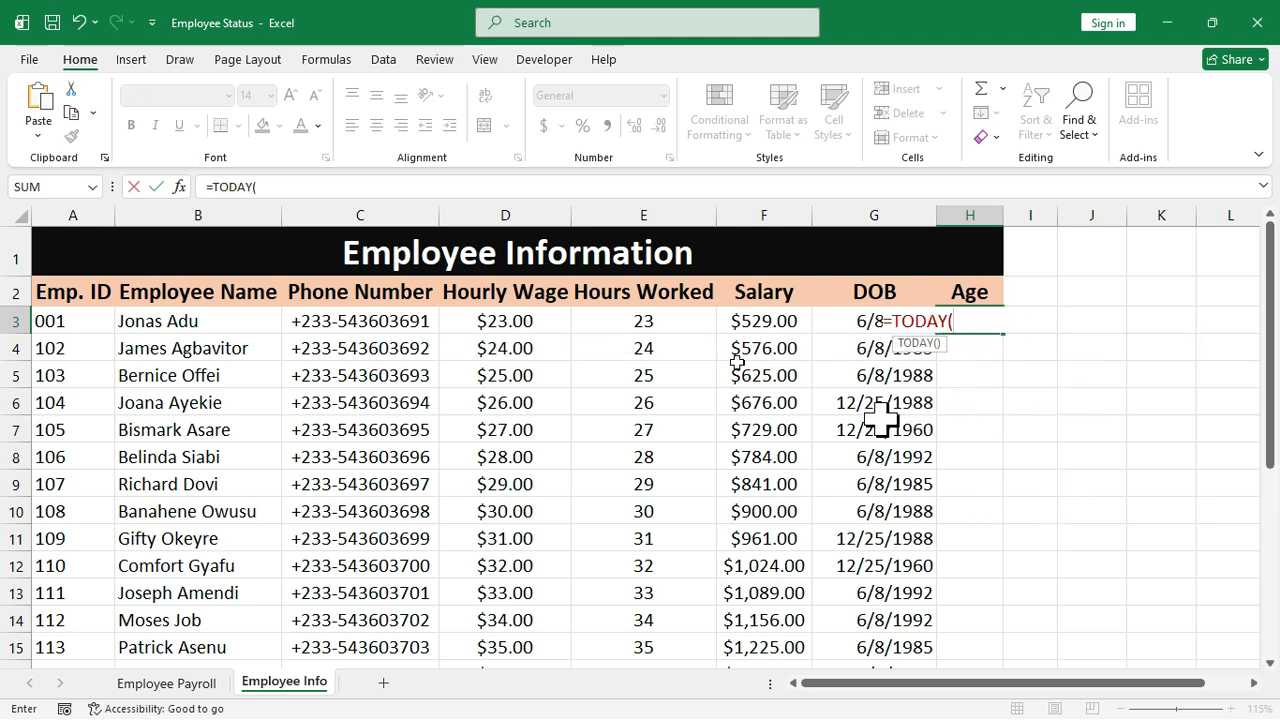
pyautogui.click(215, 190)
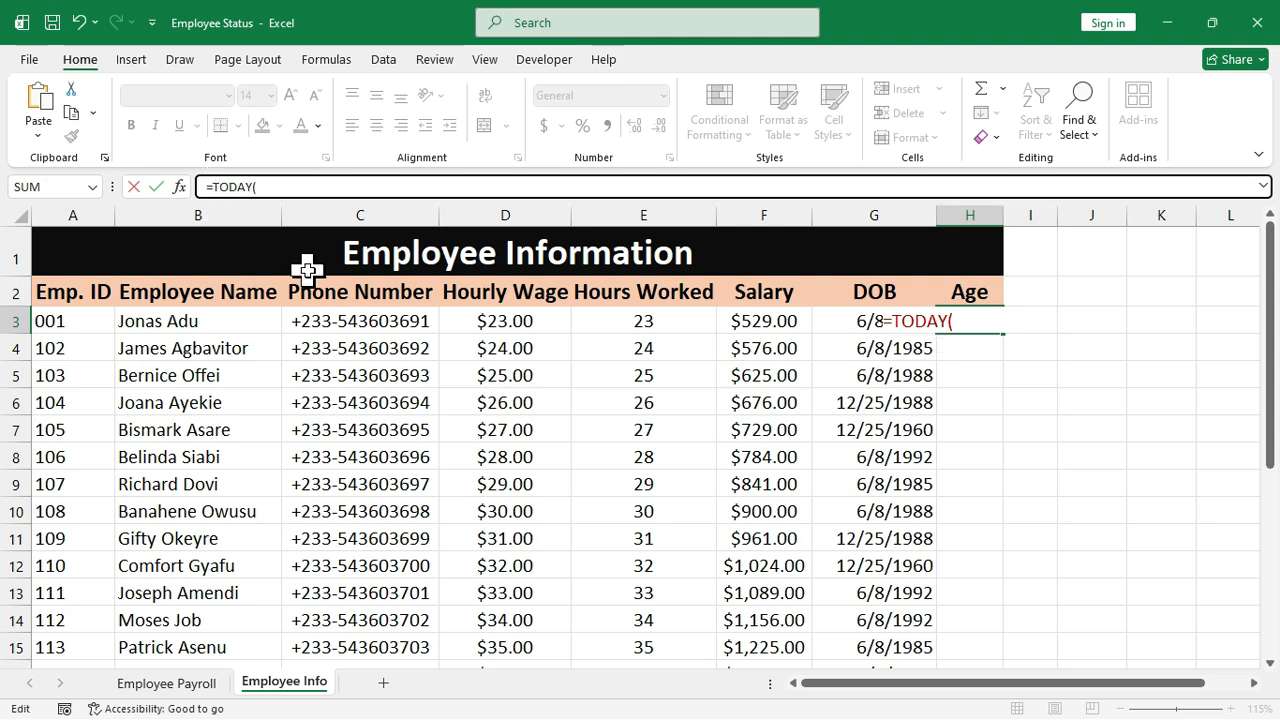
pyautogui.write('(')
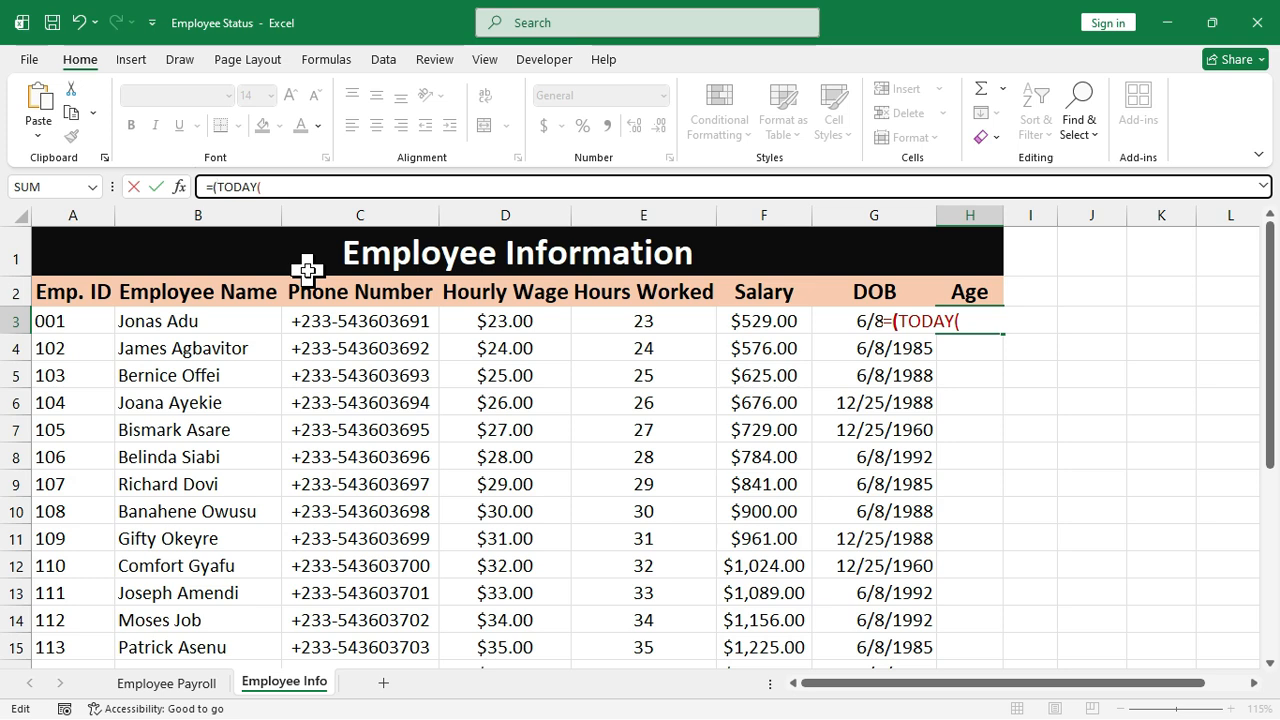
pyautogui.click(288, 186)
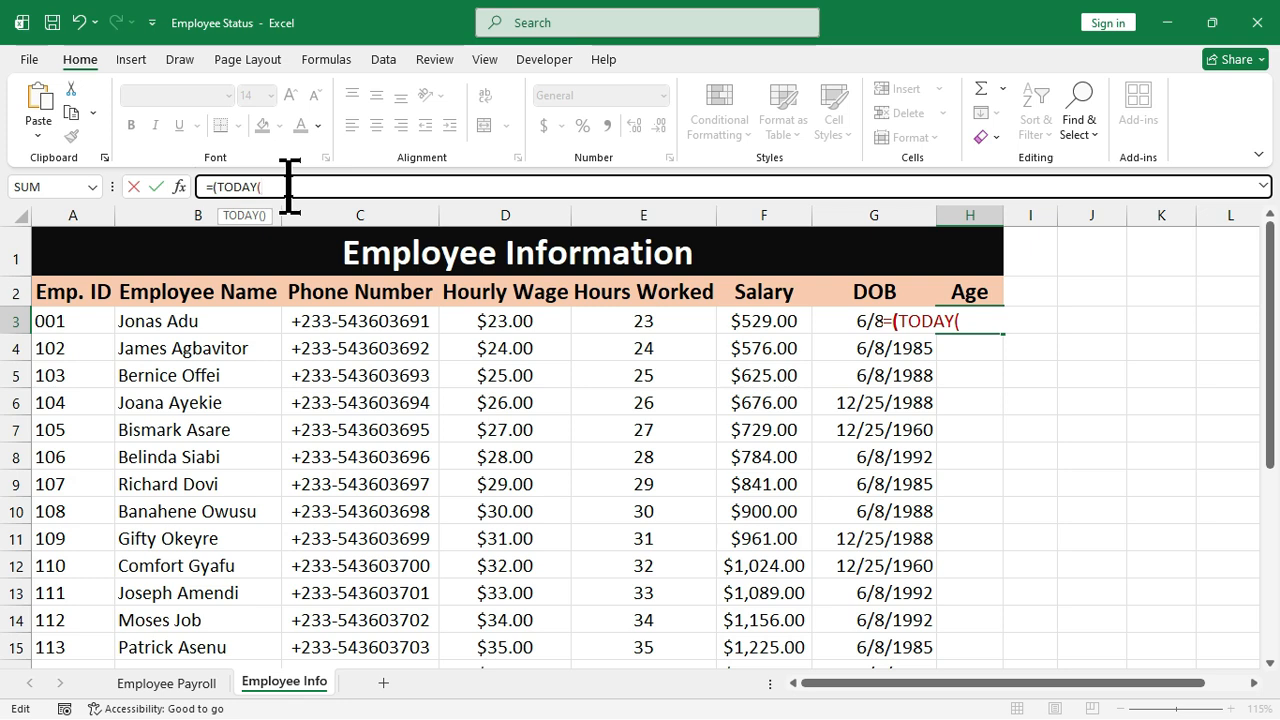
pyautogui.write(')')
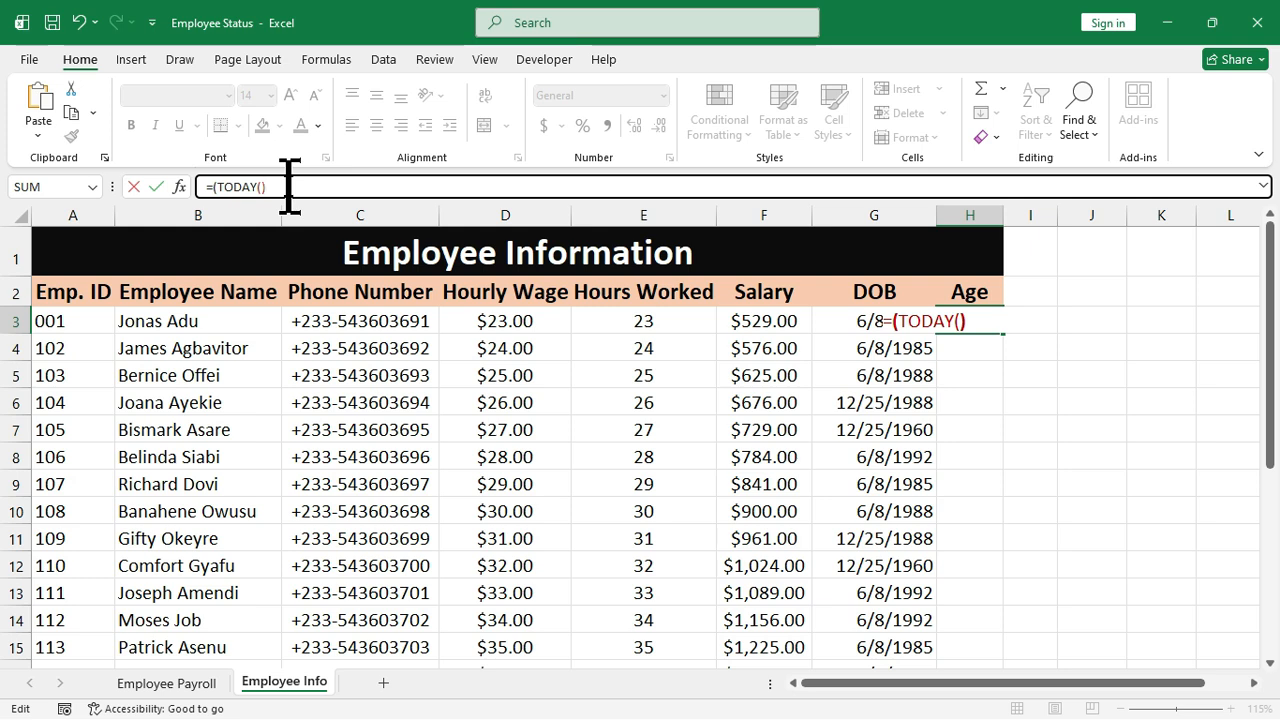
pyautogui.write('-')
pyautogui.click(847, 320)
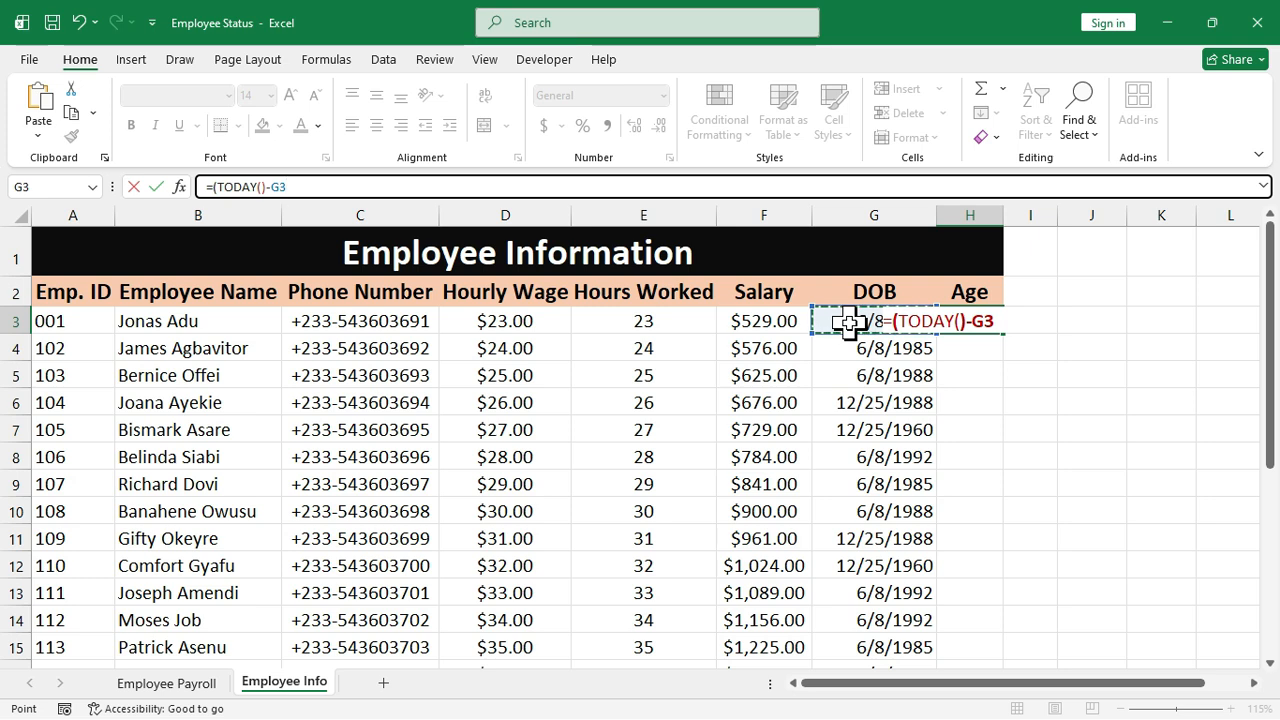
pyautogui.write(')')
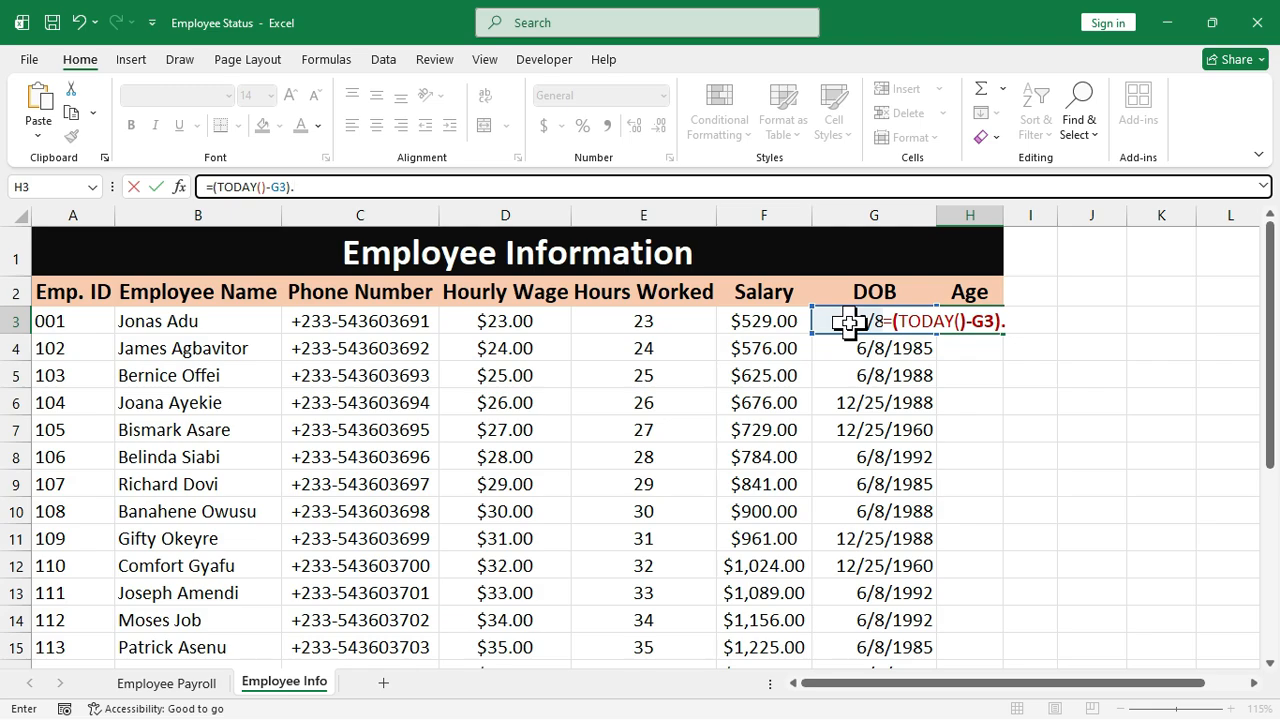
pyautogui.write('/')
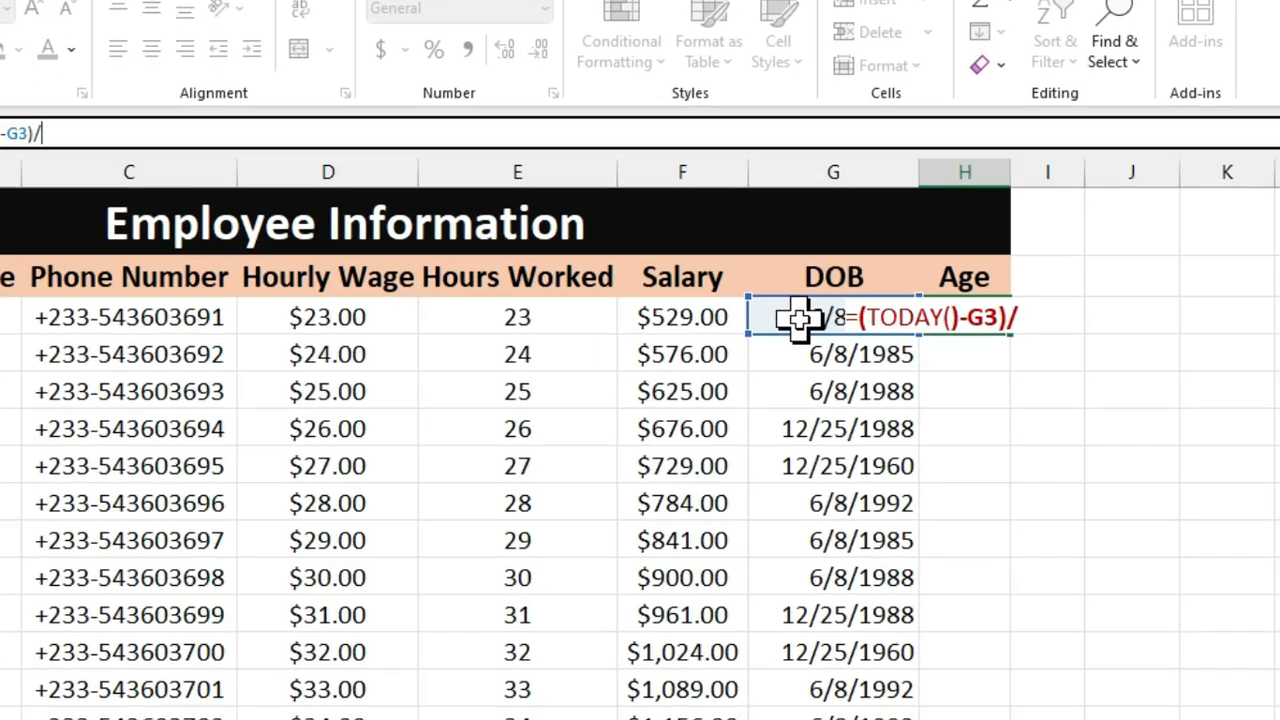
pyautogui.write('3')
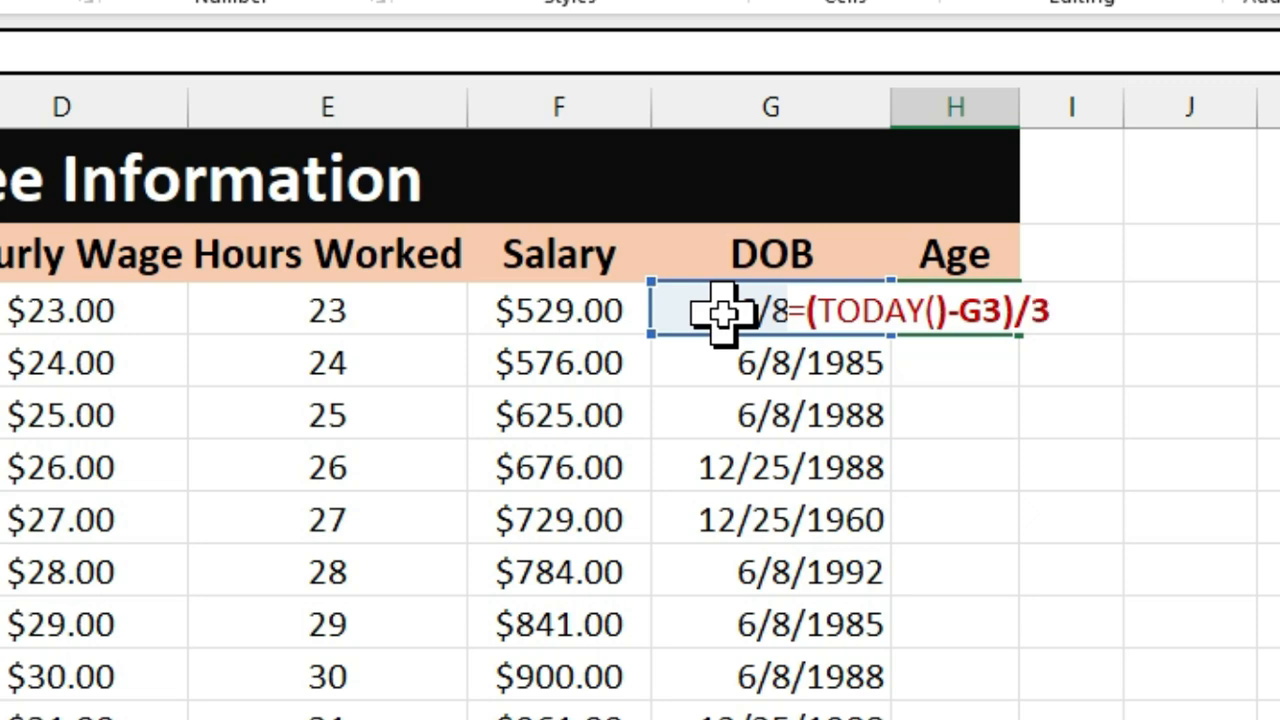
pyautogui.write('65')
pyautogui.press('Return')
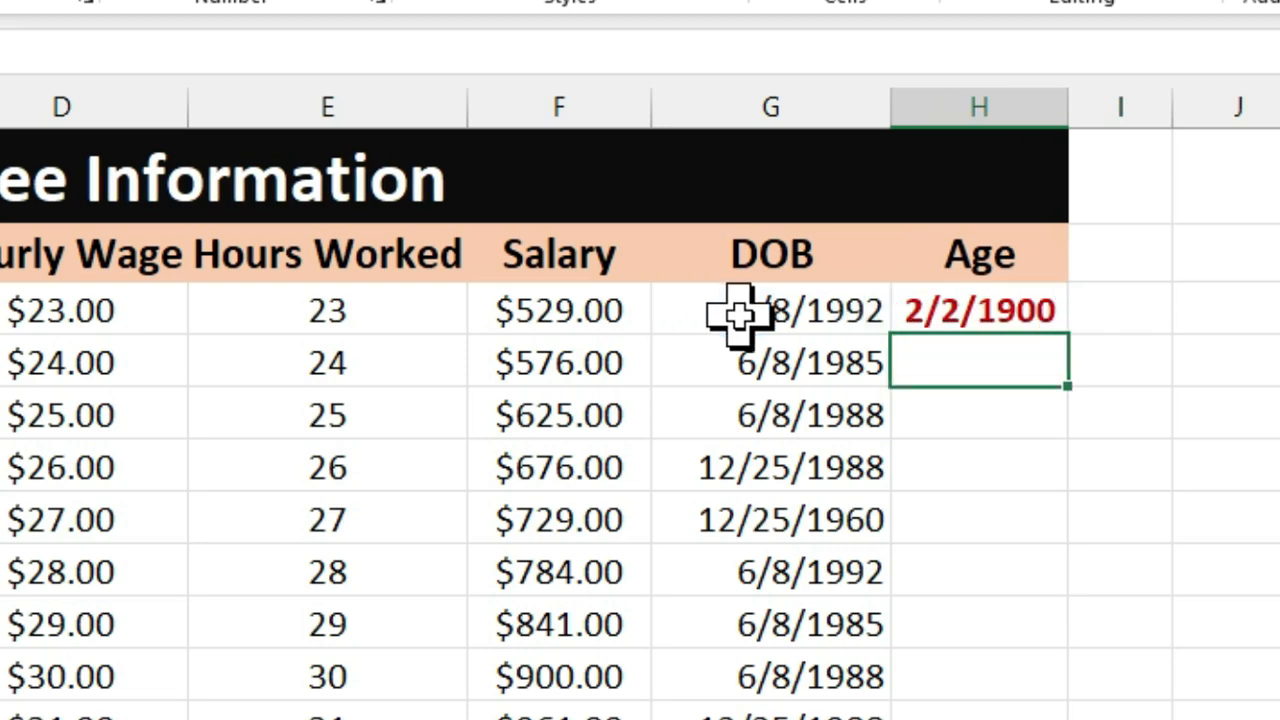
# Set the number format of H3 to General and reduce its decimal places to zero.
pyautogui.click(965, 318)
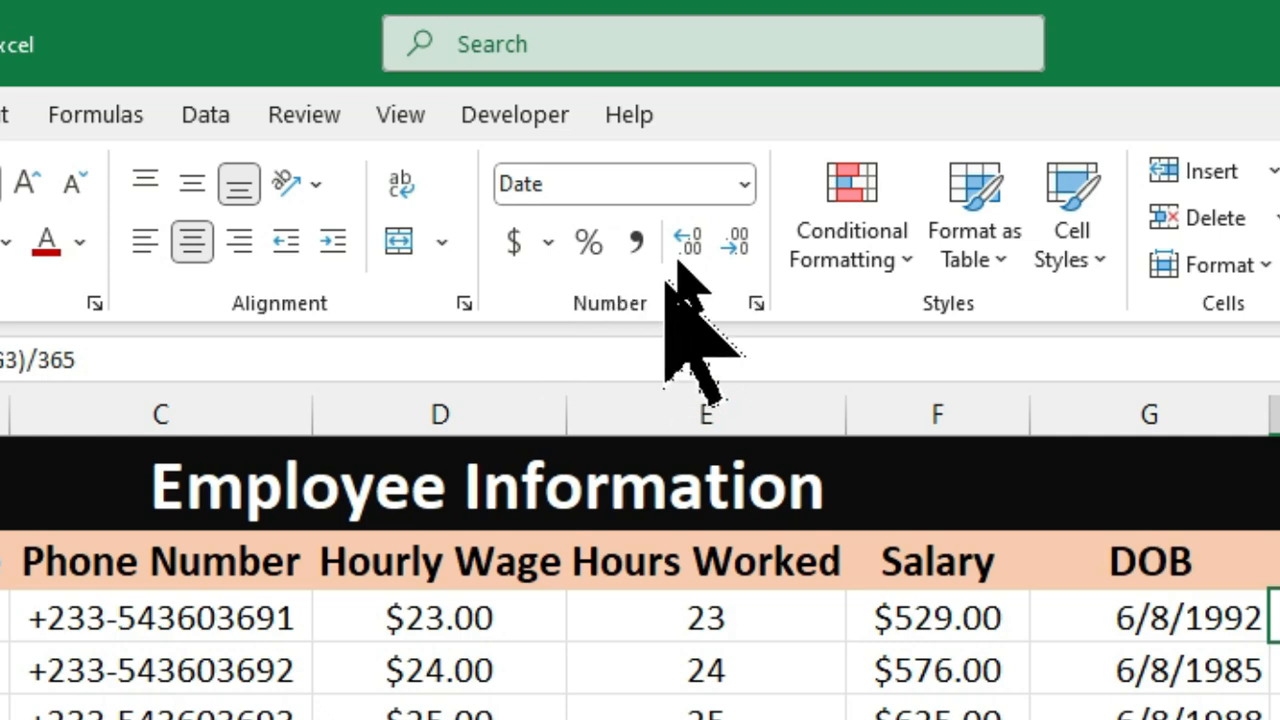
pyautogui.click(745, 185)
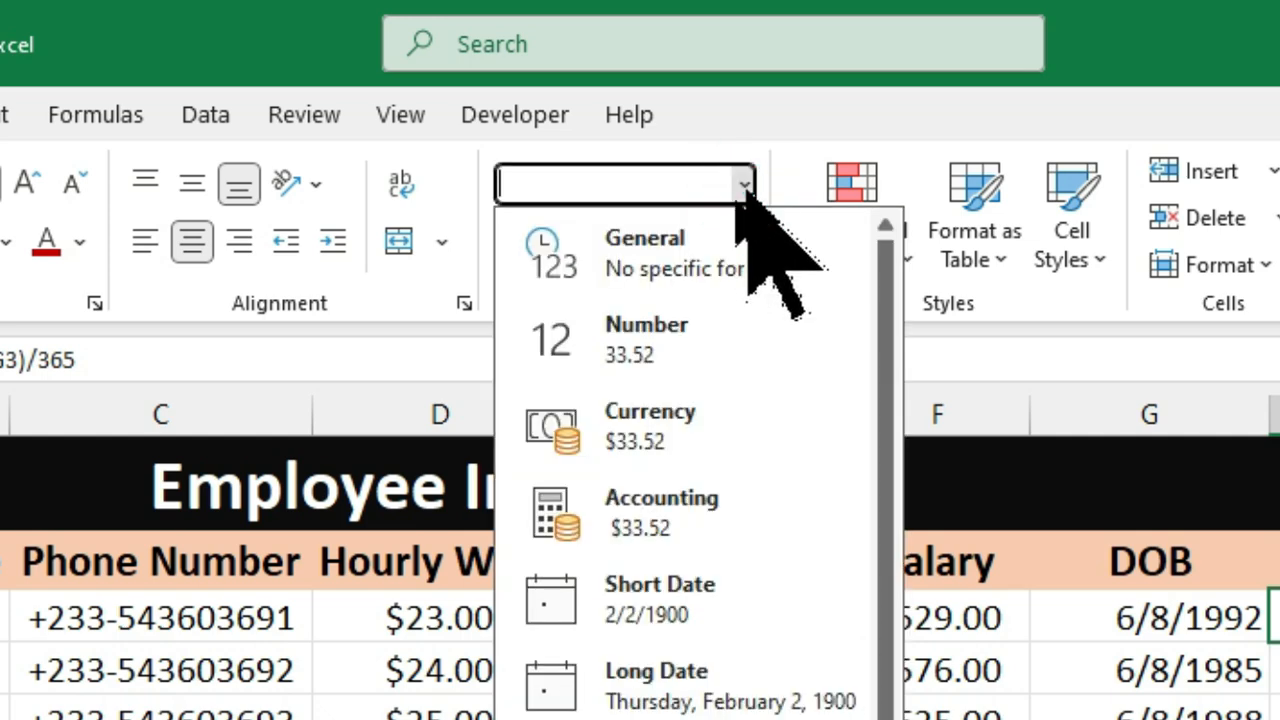
pyautogui.click(697, 240)
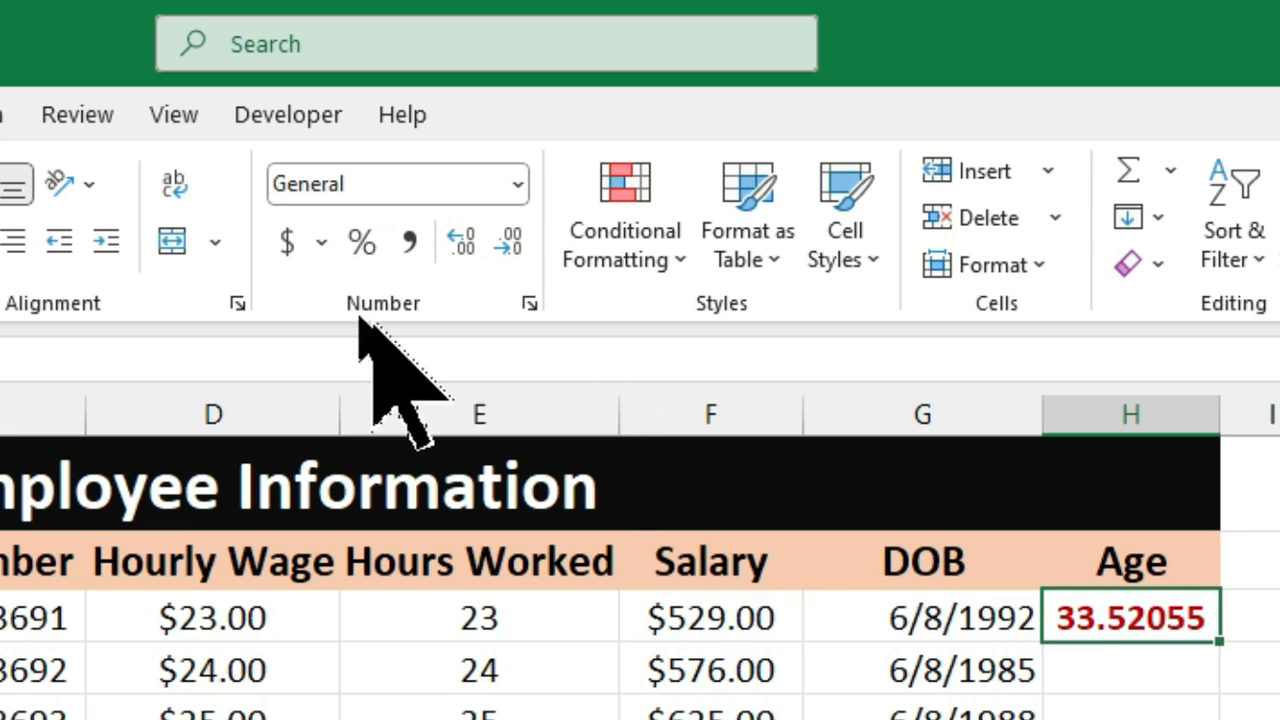
pyautogui.click(510, 240)
pyautogui.click(510, 240)
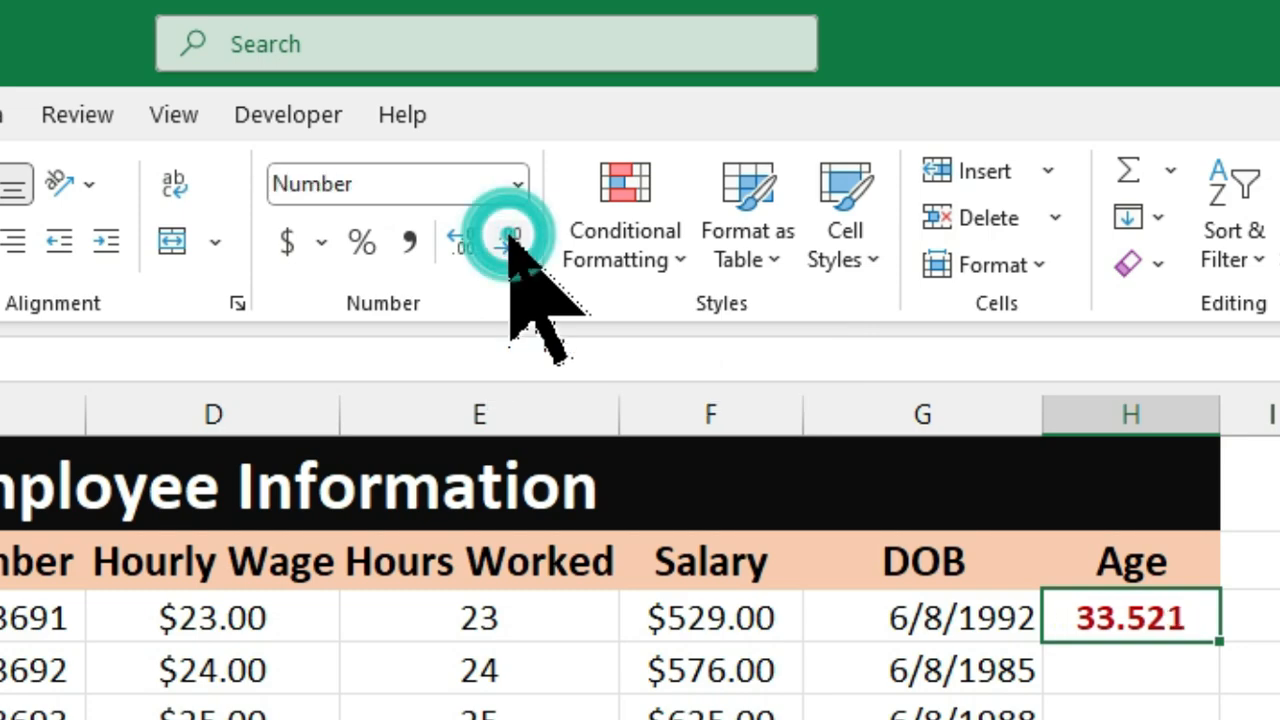
pyautogui.click(510, 240)
pyautogui.click(510, 240)
pyautogui.click(510, 240)
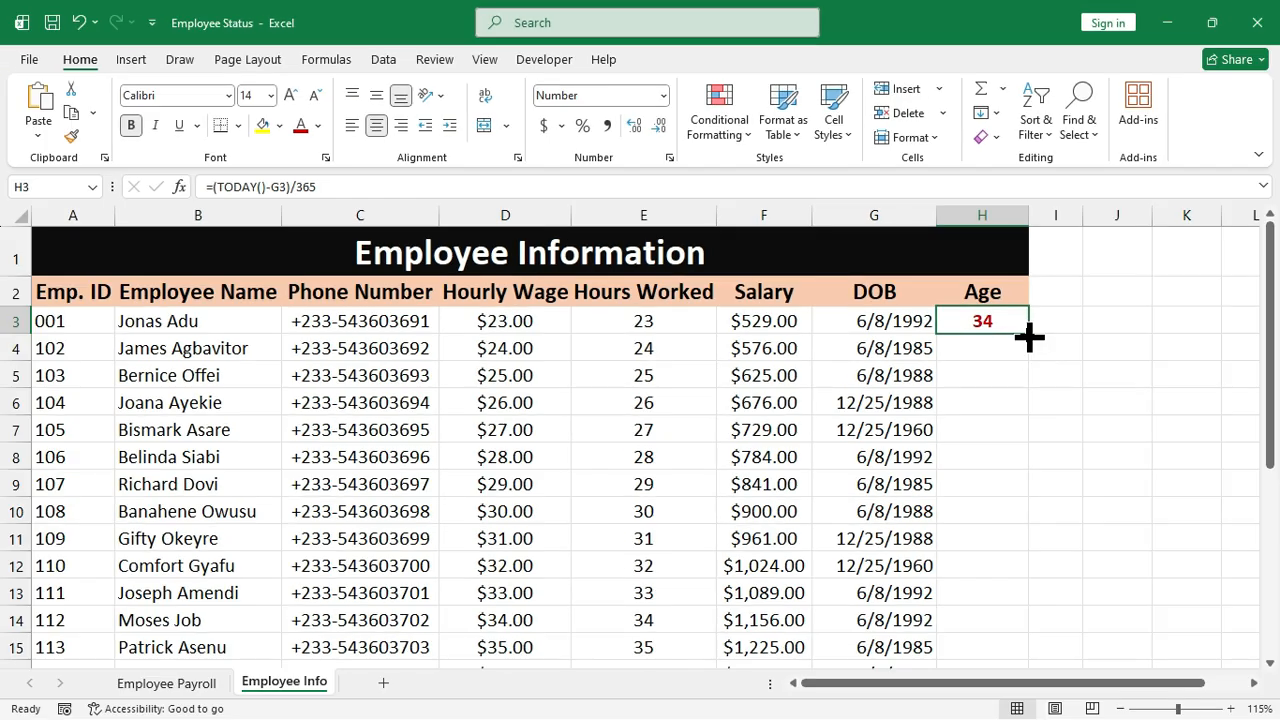
# Fill the TODAY-based age formula from H3 down the Age column to row 22.
pyautogui.doubleClick(1063, 392)
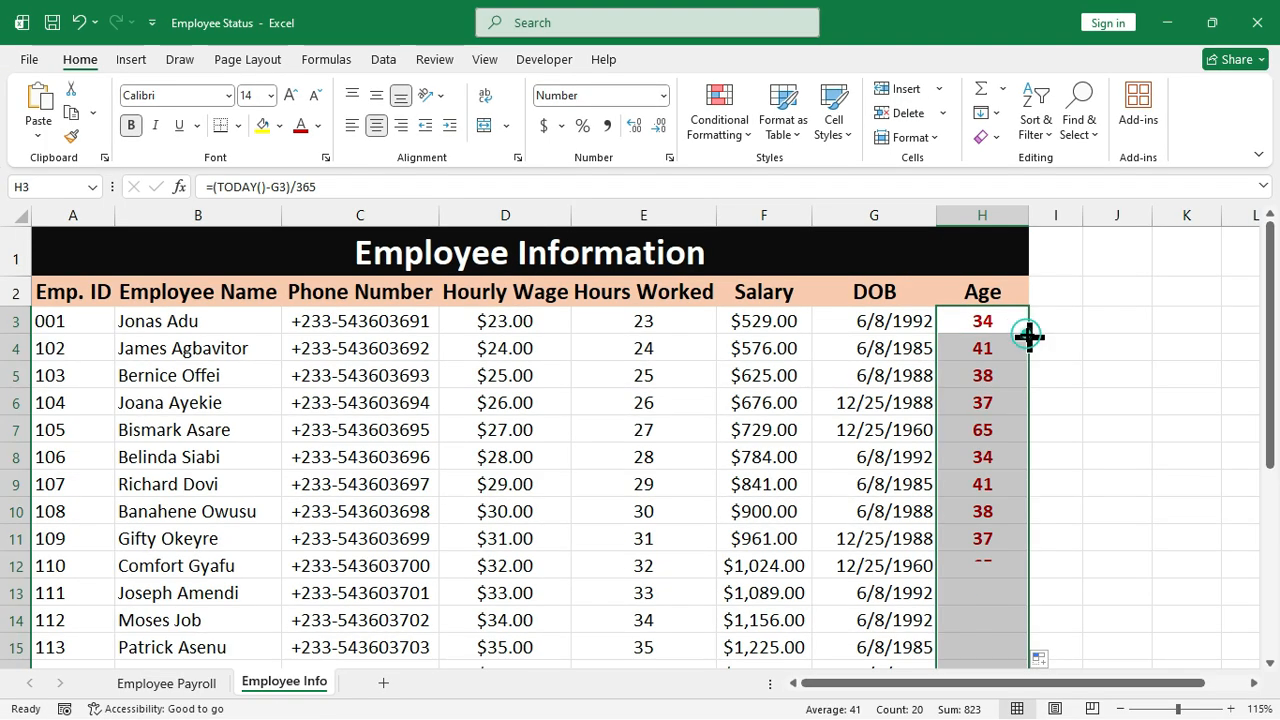
pyautogui.scroll(-5, 1000, 543)
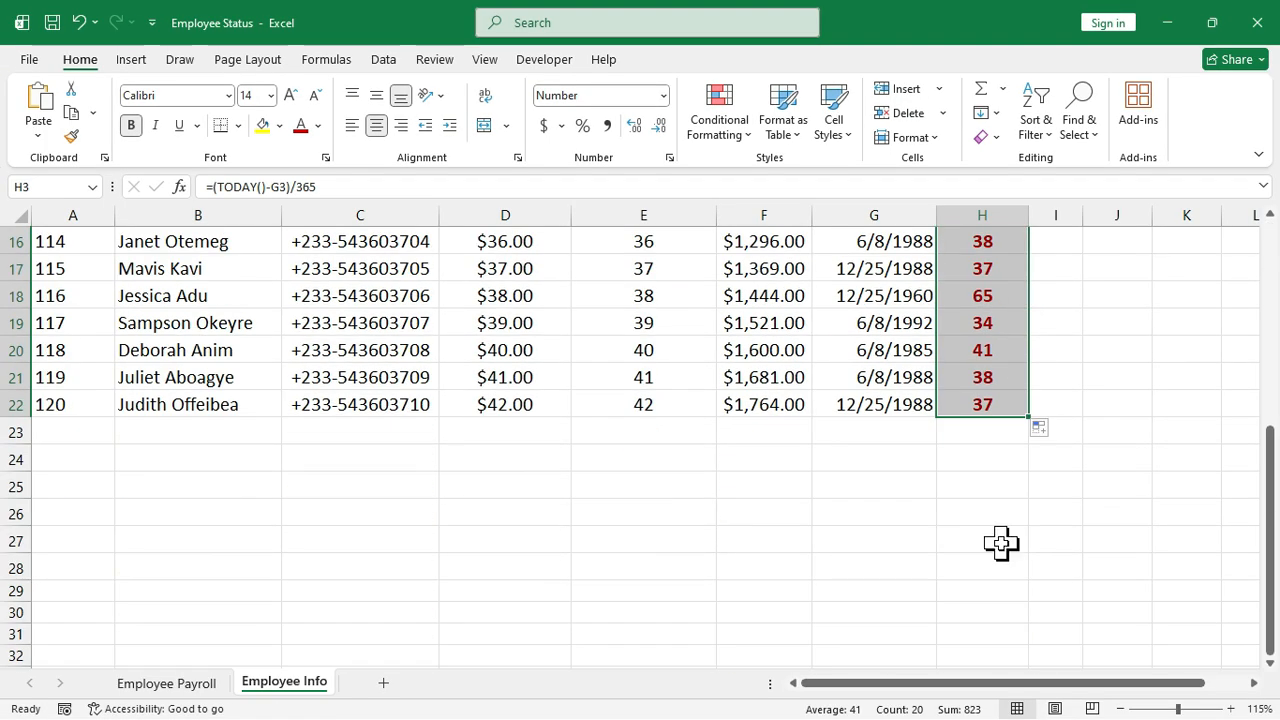
pyautogui.scroll(5, 1003, 543)
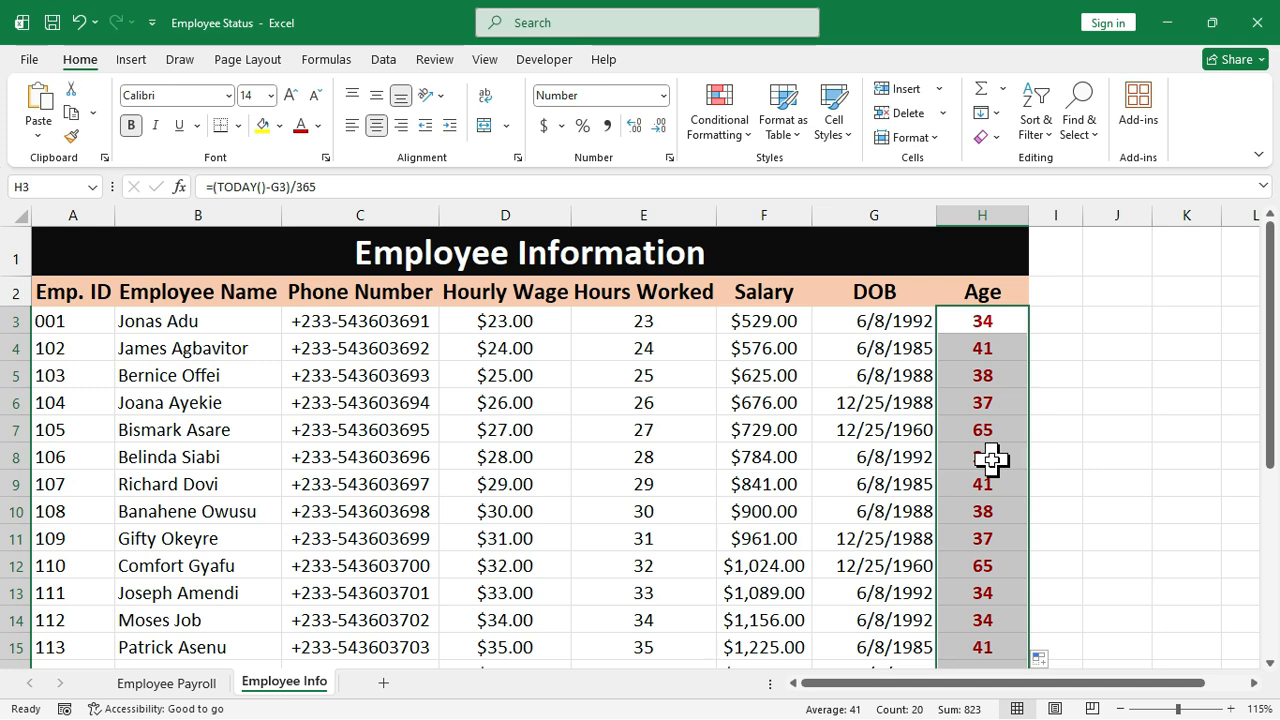
# Clear the TODAY-based formulas from the Age cells H3:H22, keeping their formatting.
pyautogui.press('Delete')
pyautogui.click(984, 318)
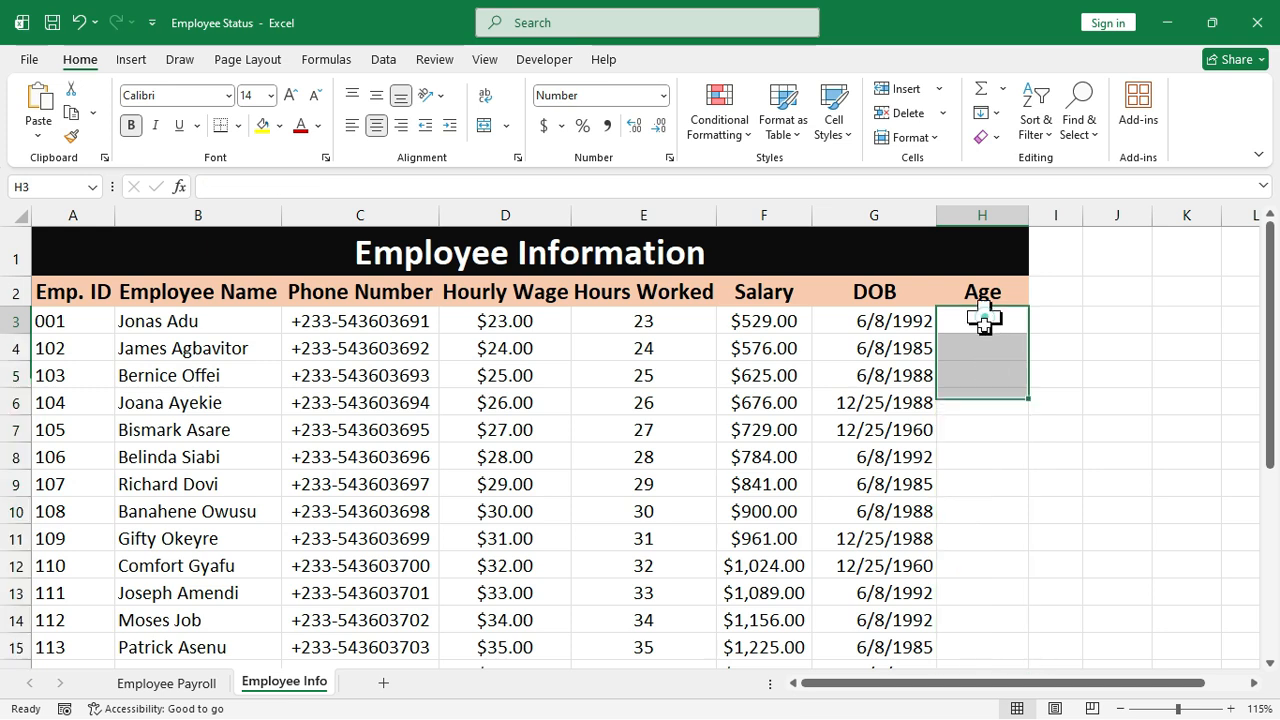
# Enter the age formula =INT(TODAY()-G3)/365 in the first employee's Age cell H3.
pyautogui.click(984, 320)
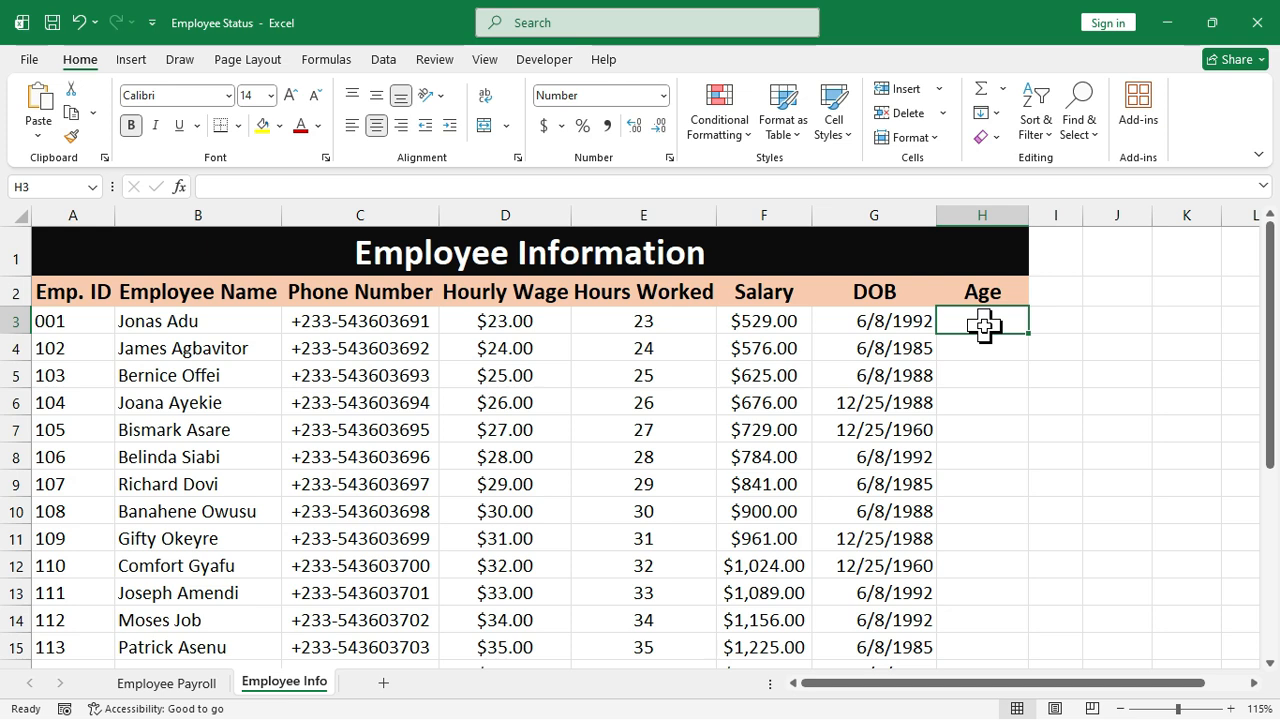
pyautogui.write('=')
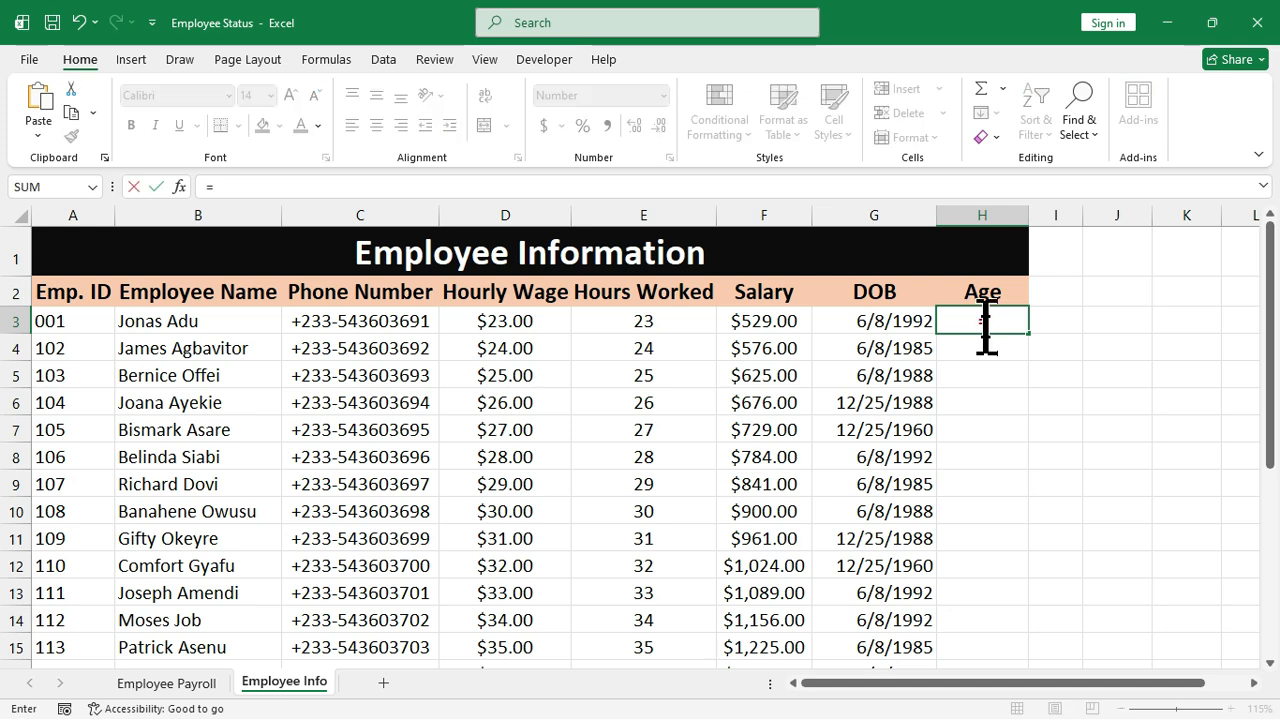
pyautogui.write('int')
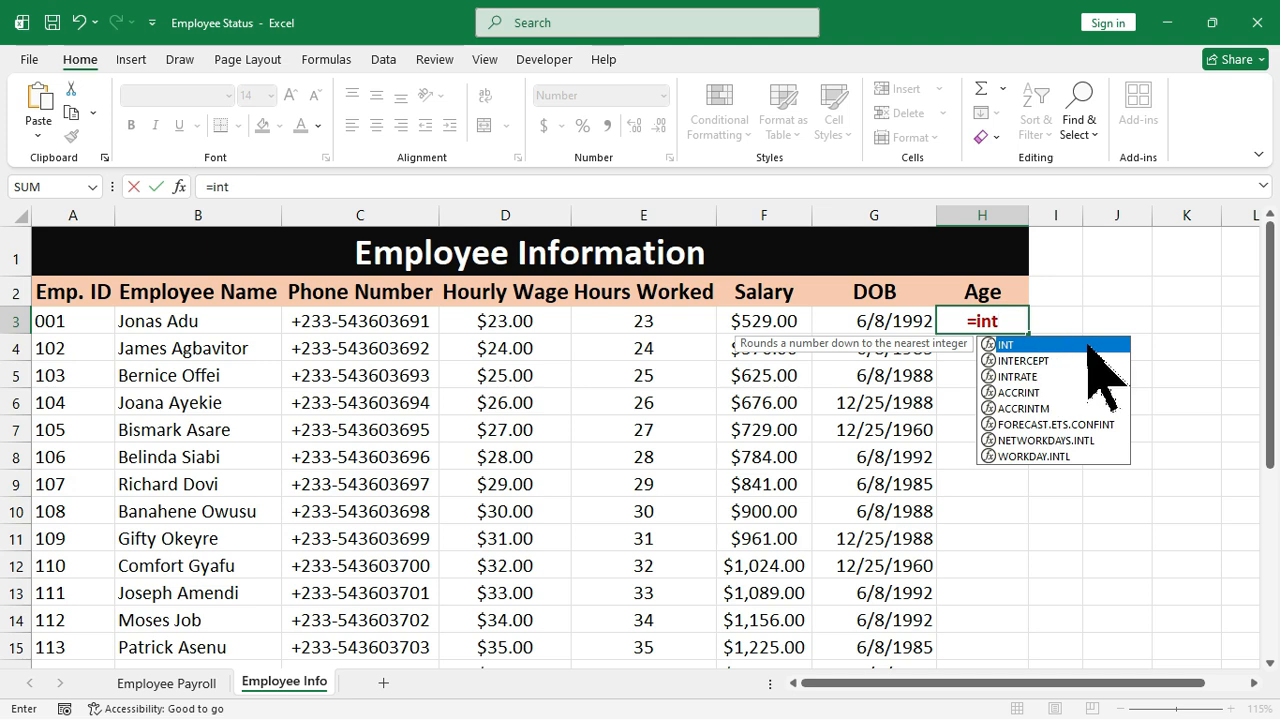
pyautogui.click(1088, 346)
pyautogui.click(1088, 346)
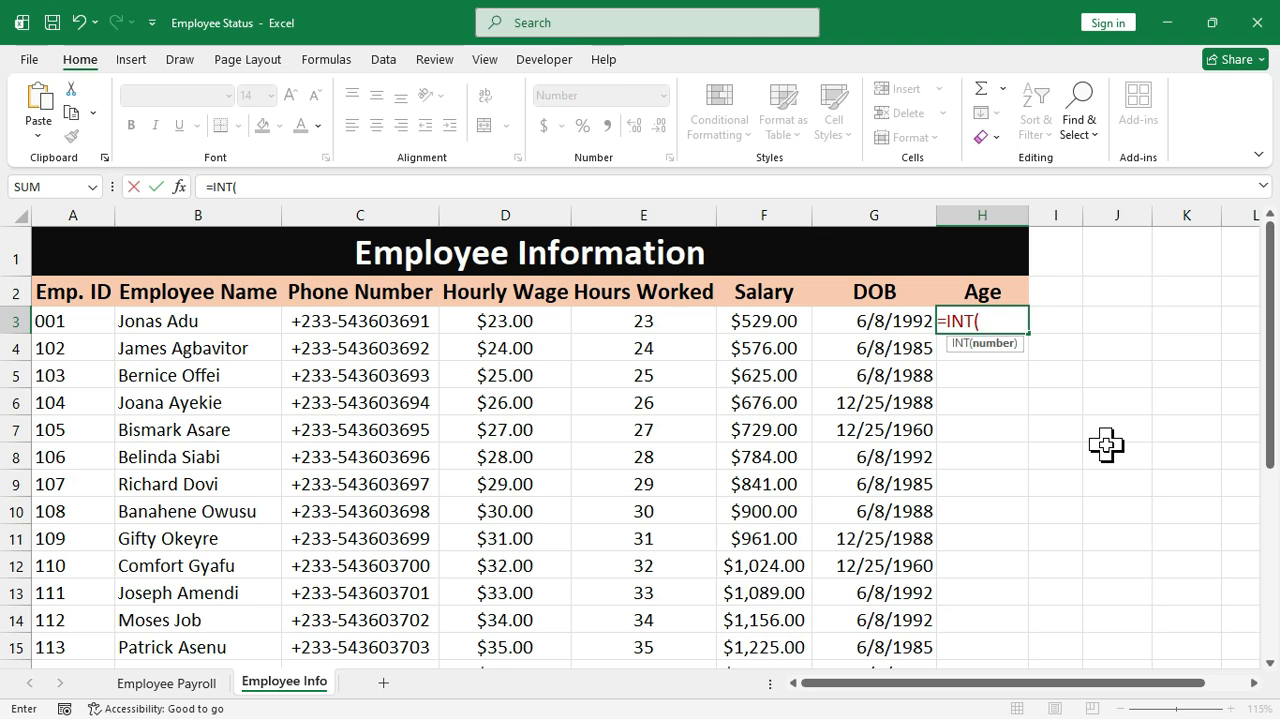
pyautogui.write('TODAY()')
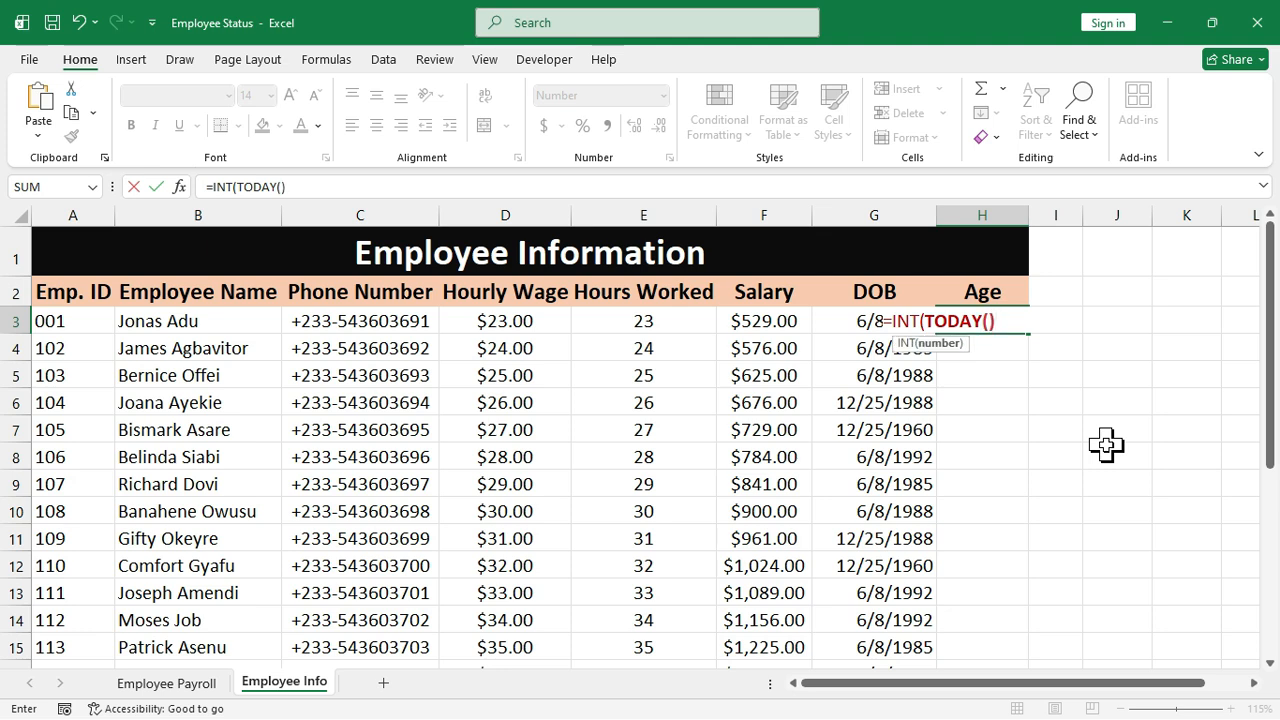
pyautogui.write('-g3')
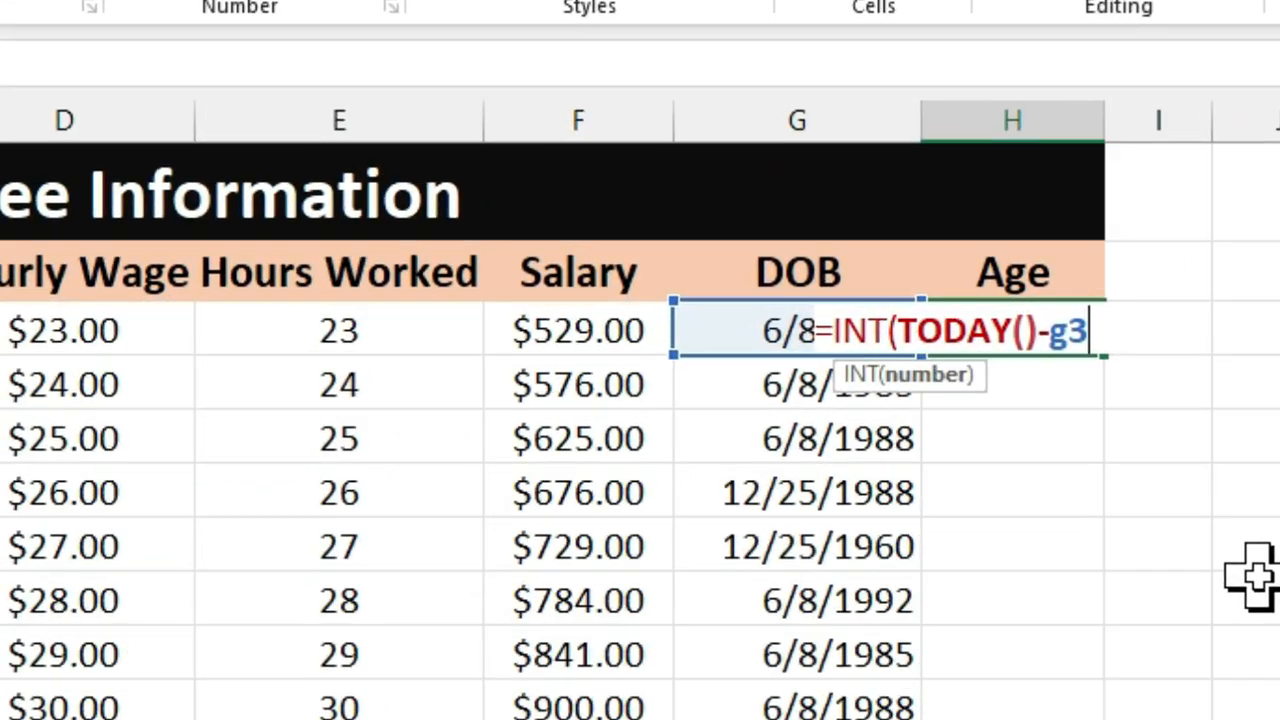
pyautogui.write(')')
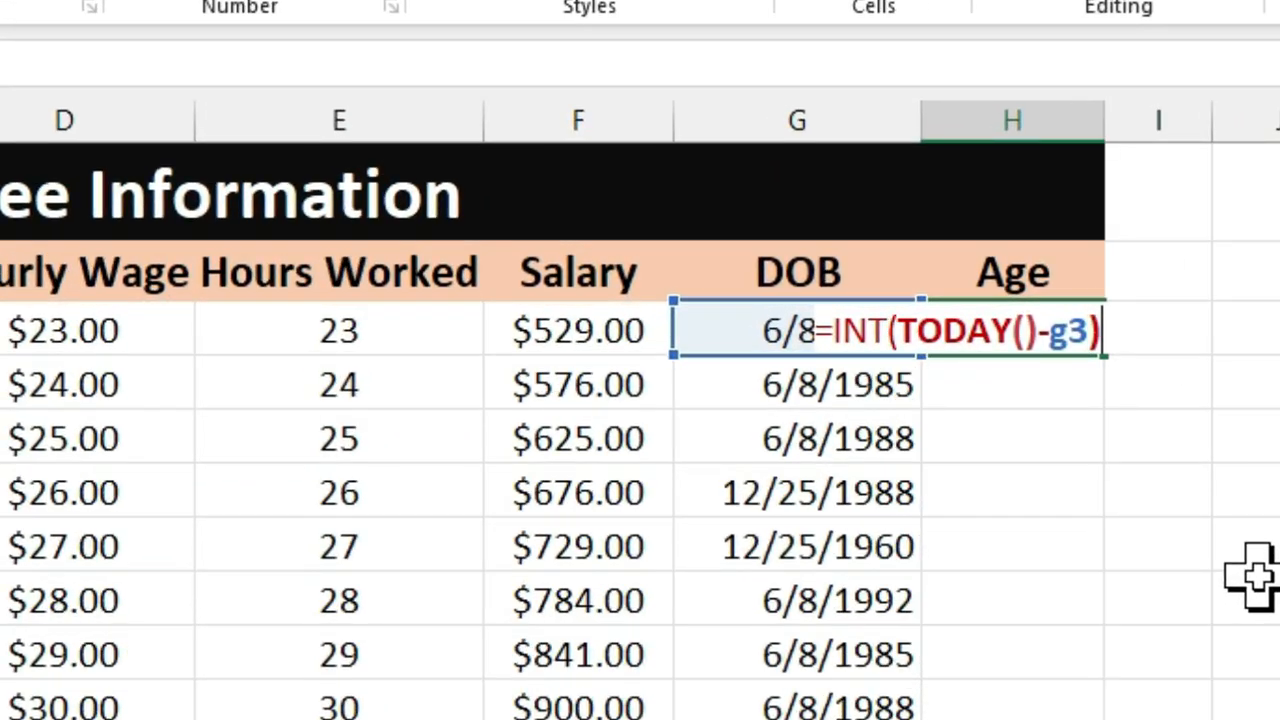
pyautogui.write('/36')
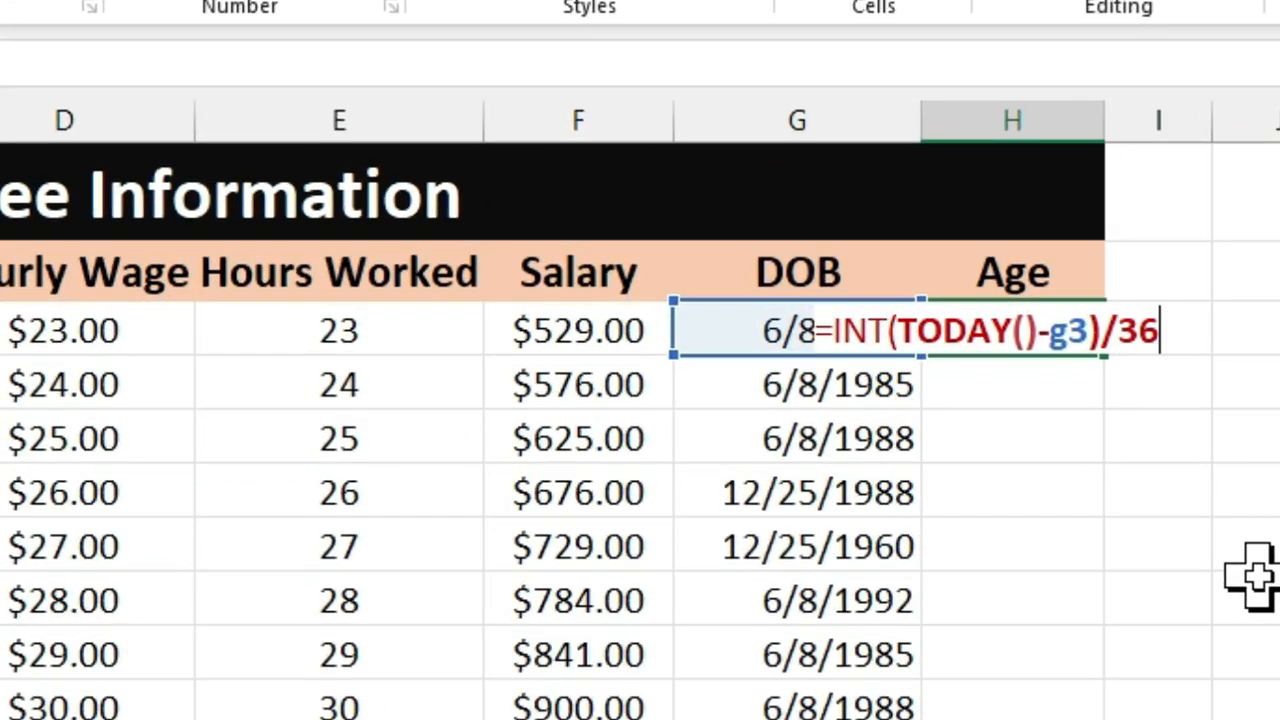
pyautogui.write('5')
pyautogui.press('Return')
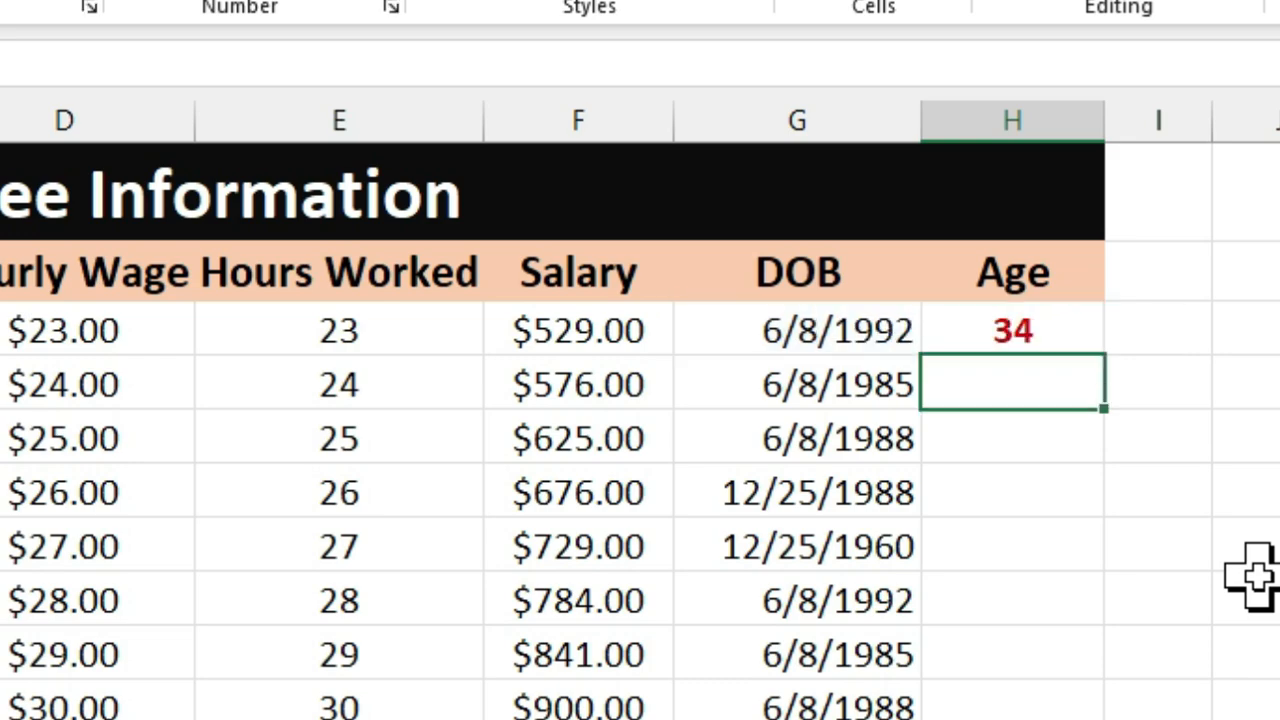
# Fill the INT age formula from H3 down the Age column to the last employee in row 22.
pyautogui.click(1013, 331)
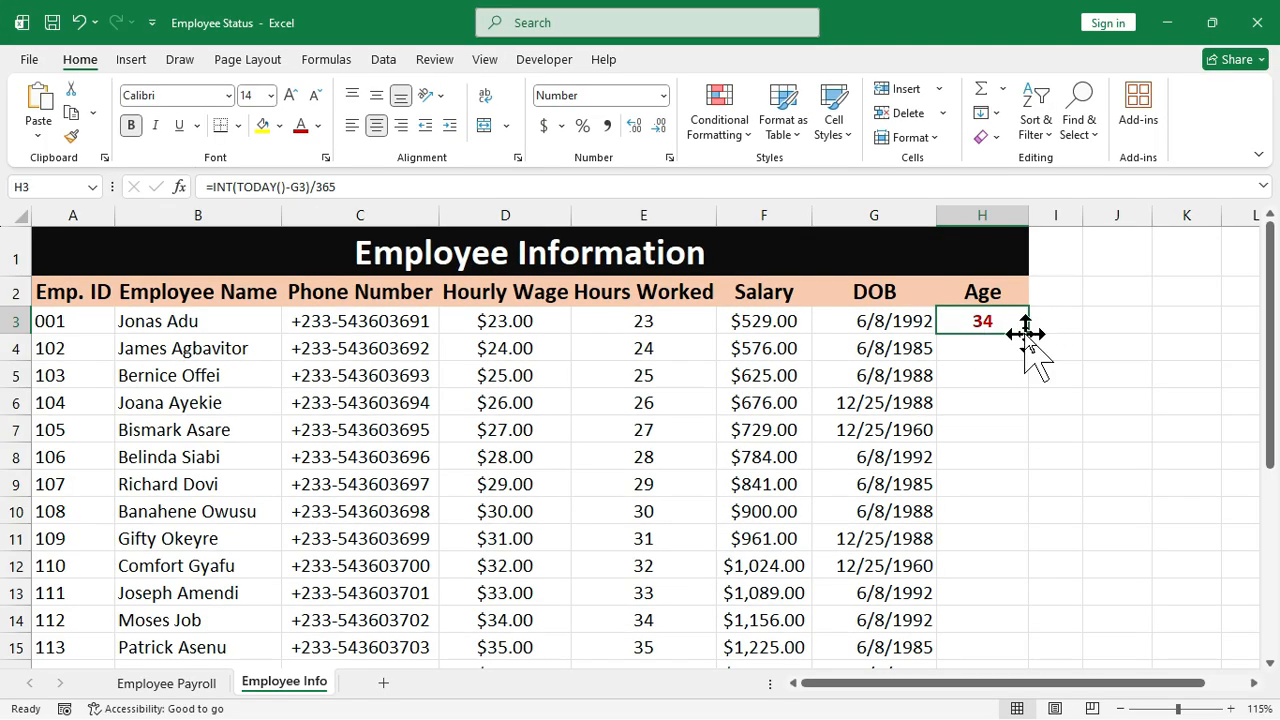
pyautogui.doubleClick(1033, 337)
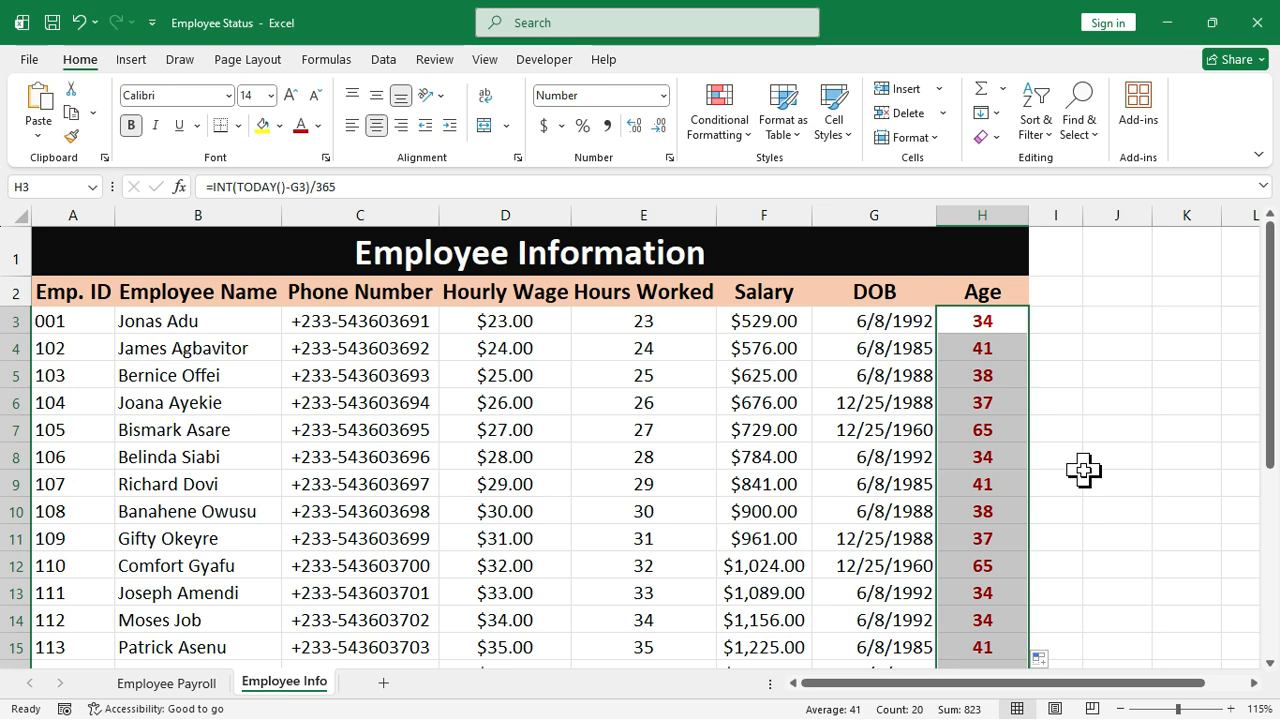
# Replace the first employee's name in B3 with a new employee name.
pyautogui.click(172, 322)
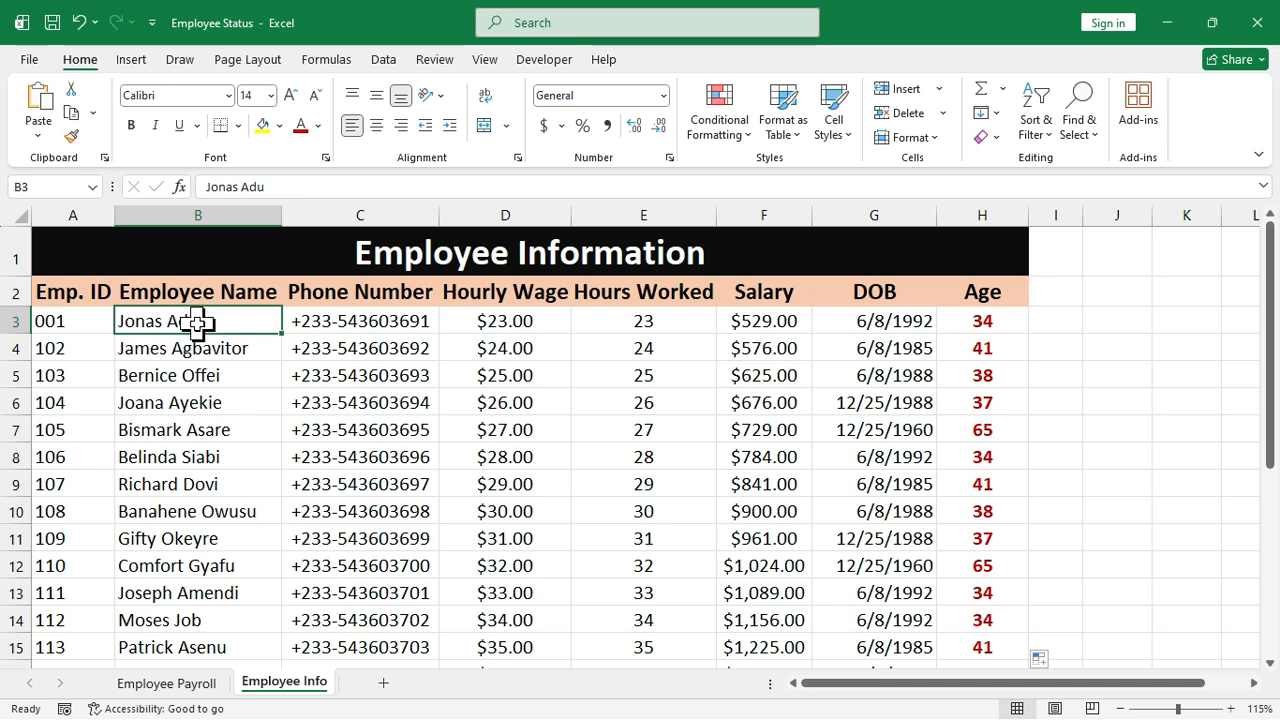
pyautogui.write('Jude')
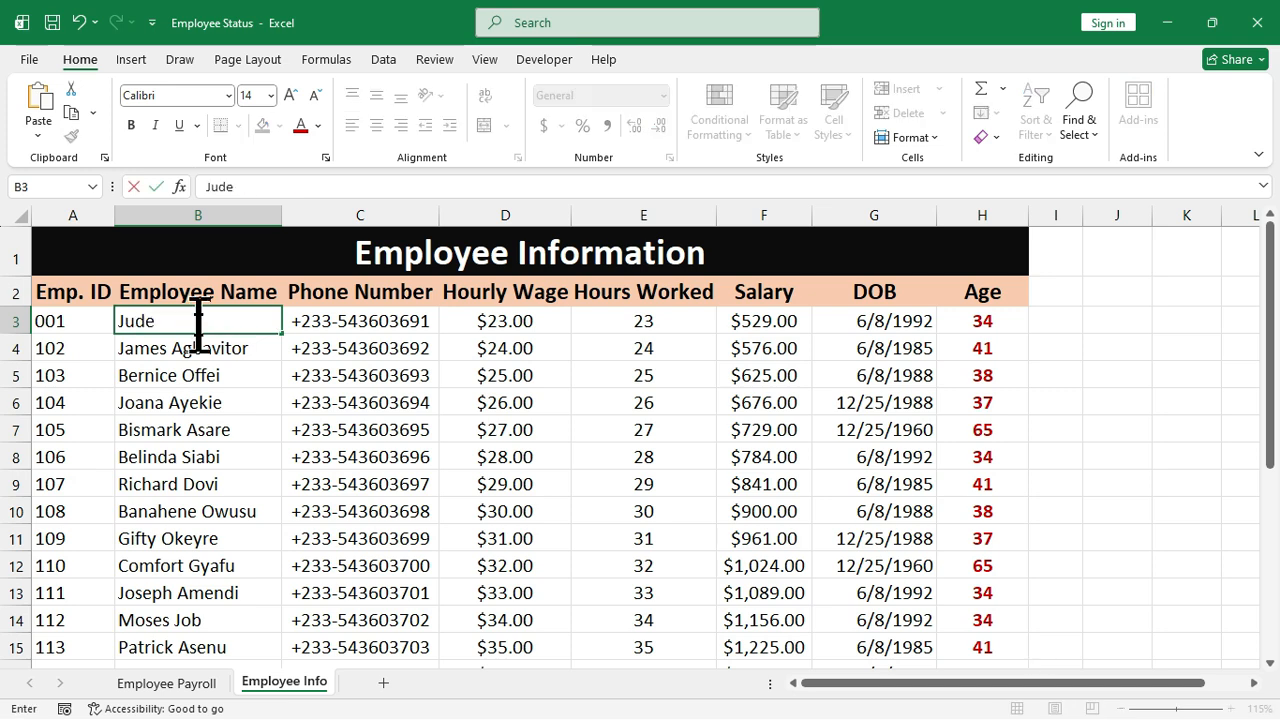
pyautogui.write(' Kofi')
pyautogui.press('Tab')
# Change the year in the first employee's date of birth in G3 to the new birth year.
pyautogui.press('Tab')
pyautogui.press('Tab')
pyautogui.press('Tab')
pyautogui.press('Tab')
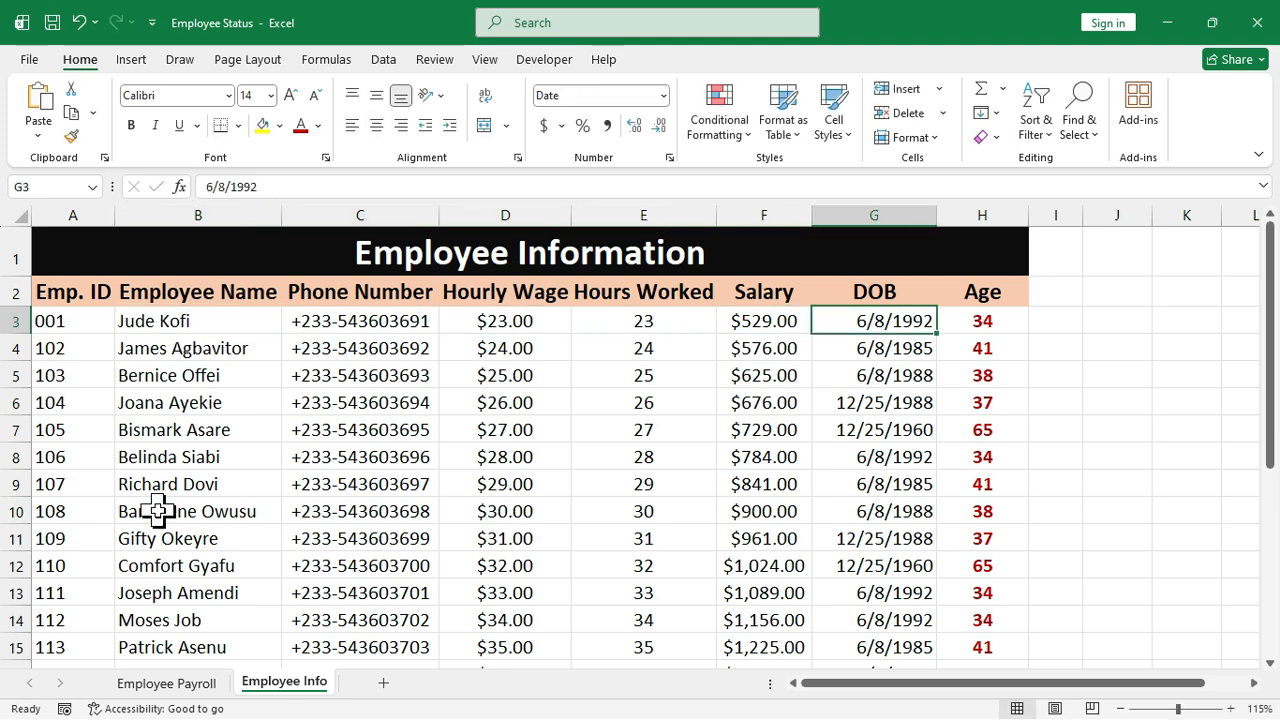
pyautogui.click(292, 187)
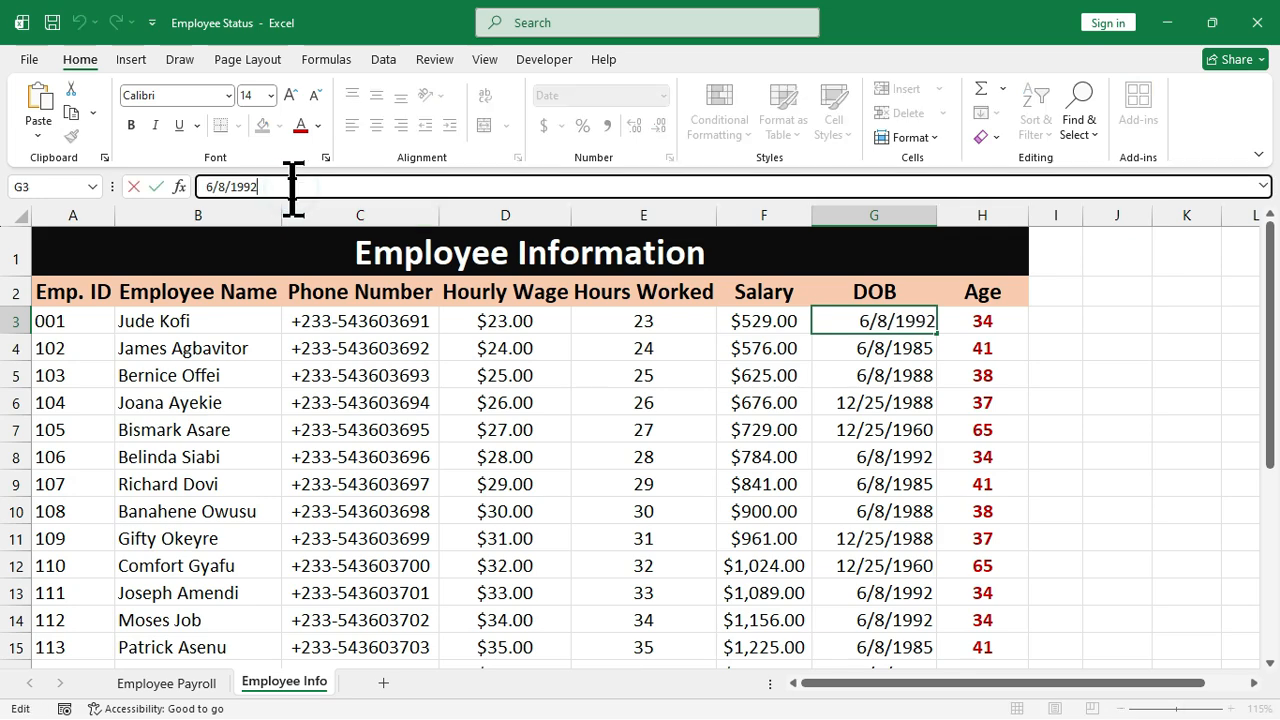
pyautogui.press('BackSpace')
pyautogui.press('BackSpace')
pyautogui.press('BackSpace')
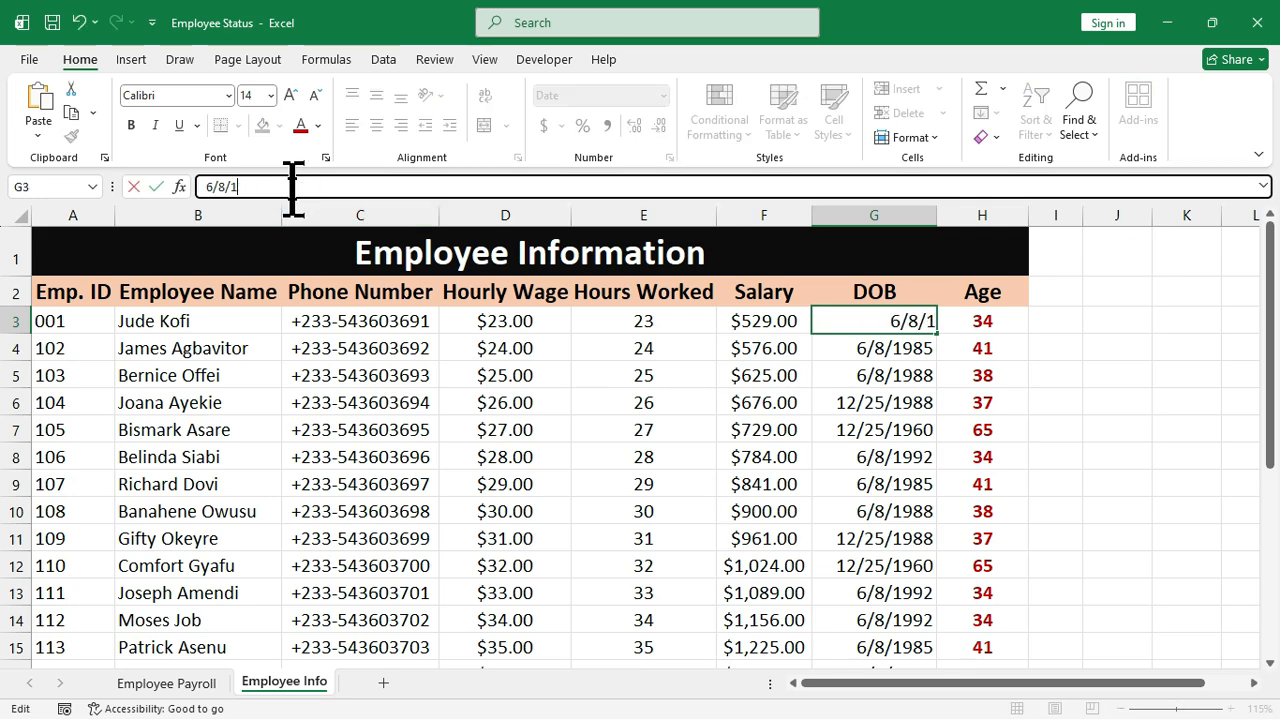
pyautogui.press('BackSpace')
pyautogui.write('2000')
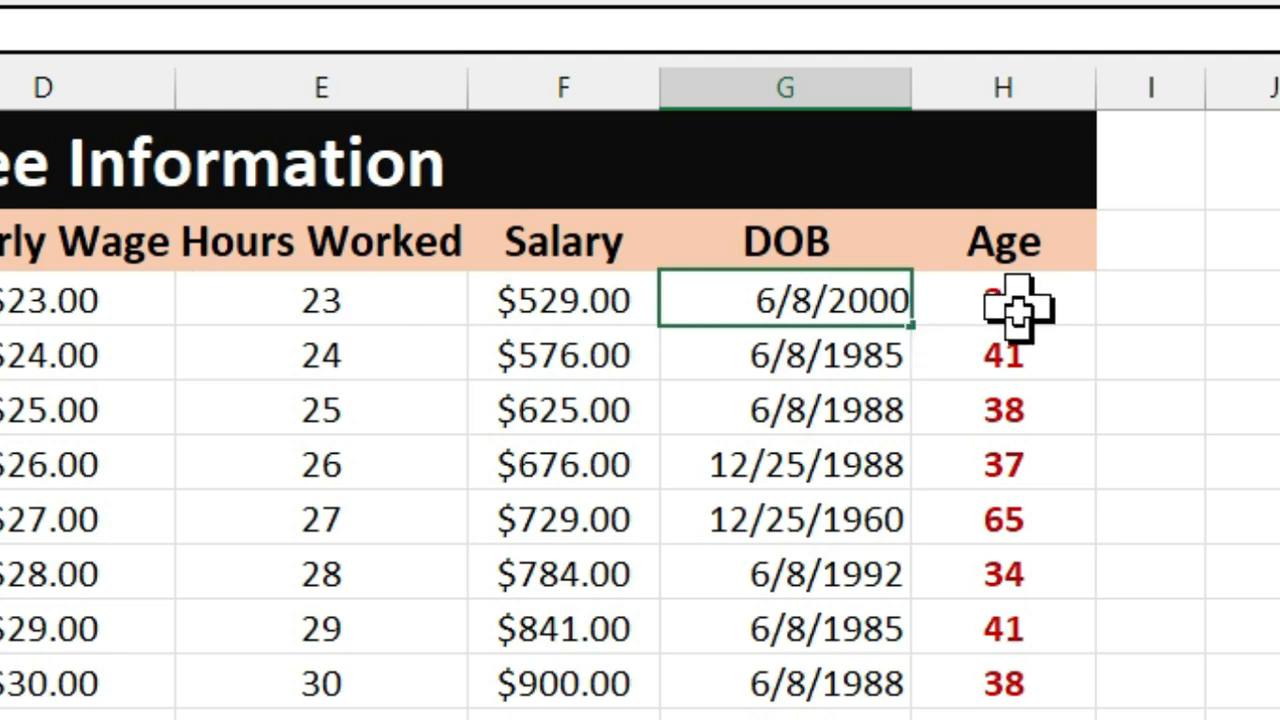
pyautogui.press('Return')
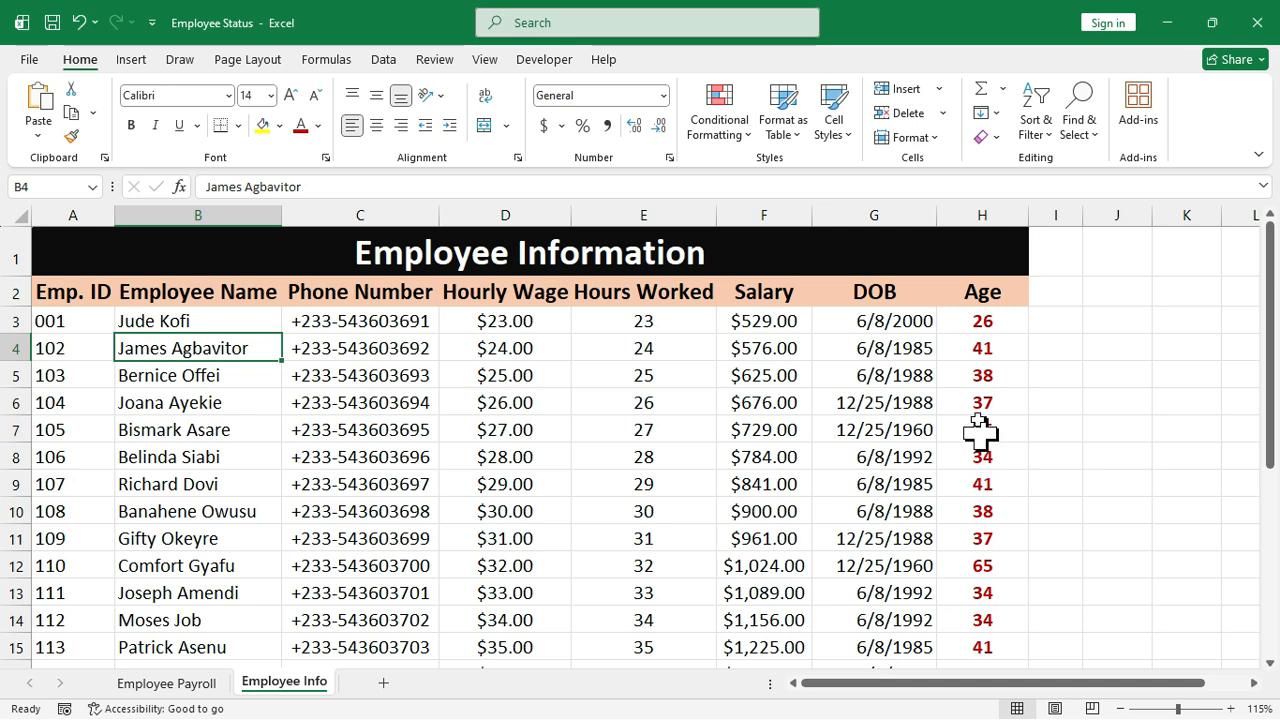
# Clear the INT-based age formulas from the Age cells H3:H22.
pyautogui.moveTo(982, 321); pyautogui.dragTo(980, 430)
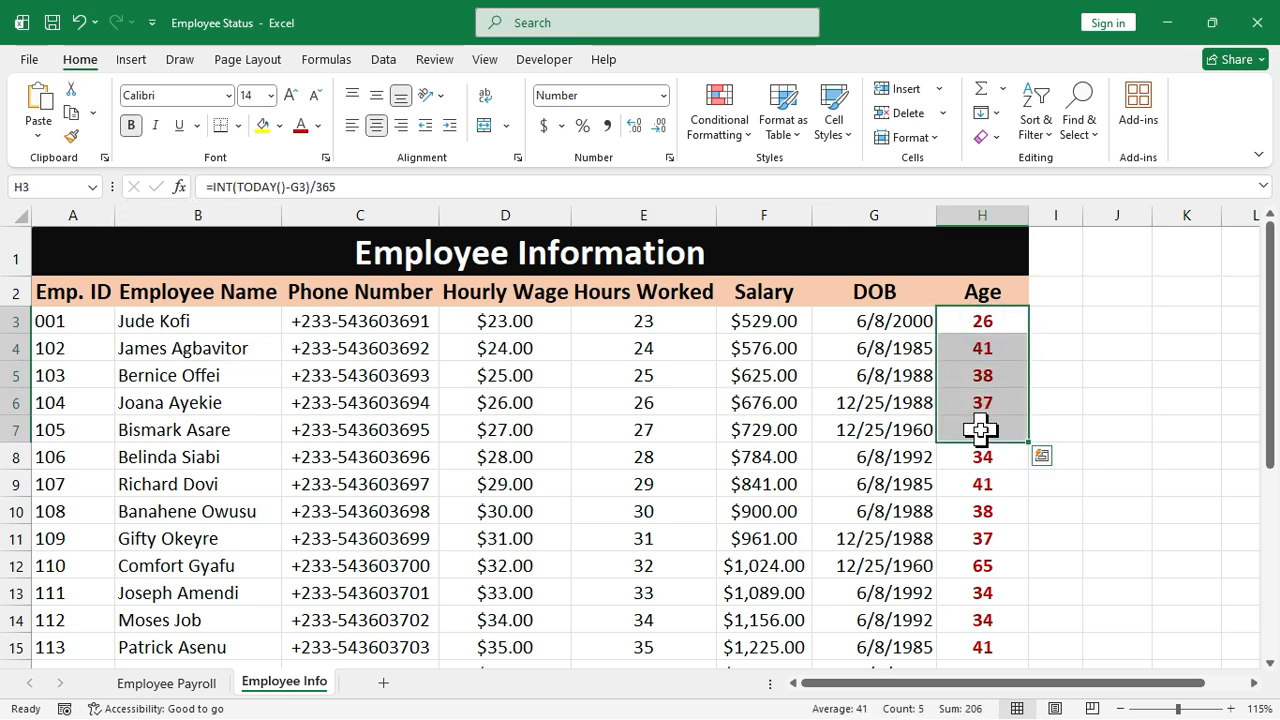
pyautogui.hotkey('ctrl', 'shift', 'Down')
pyautogui.press('Delete')
# Enter the age formula =YEARFRAC(G3,TODAY(),1) in the first employee's Age cell H3, using the Actual/actual basis.
pyautogui.scroll(2, 983, 430)
pyautogui.click(991, 326)
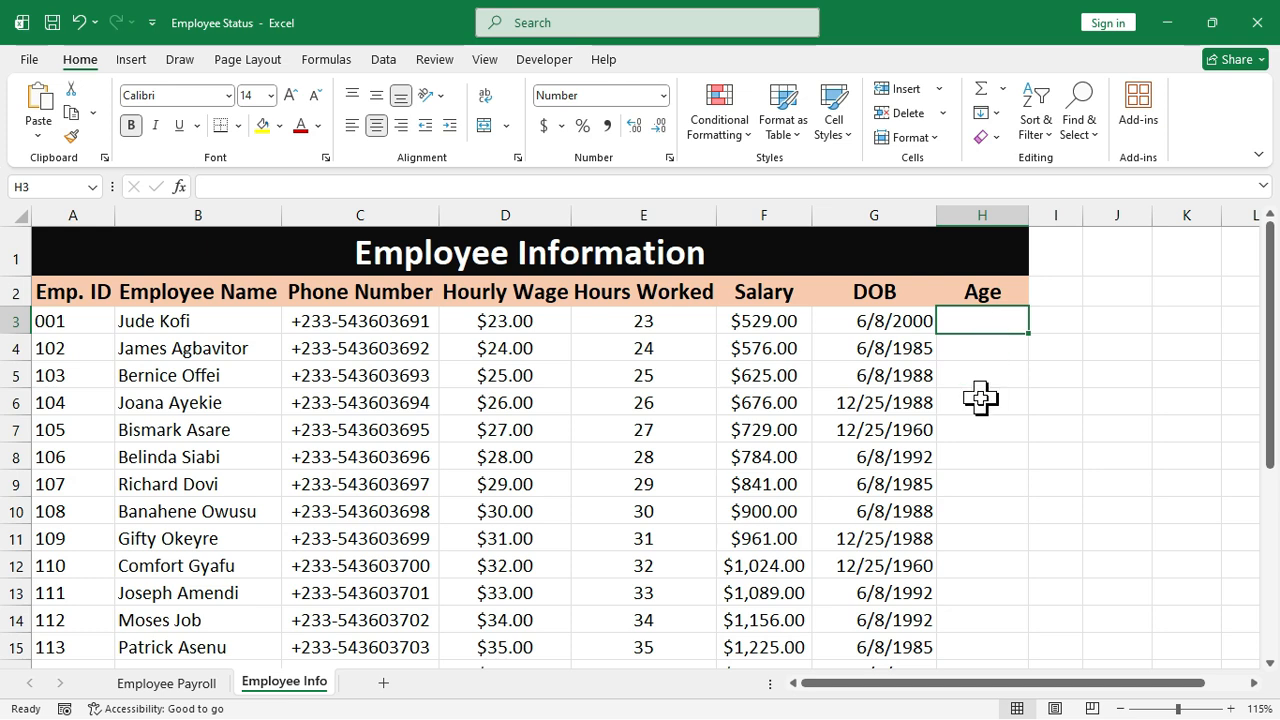
pyautogui.write('=year')
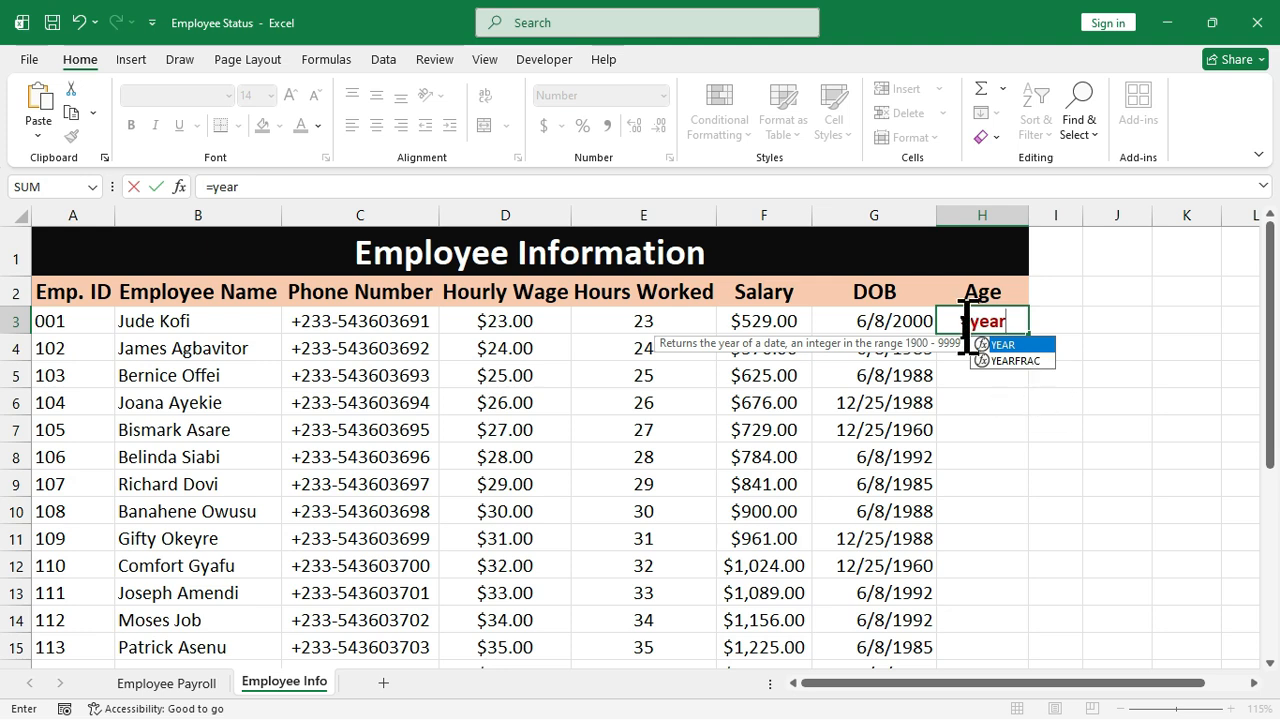
pyautogui.doubleClick(1030, 360)
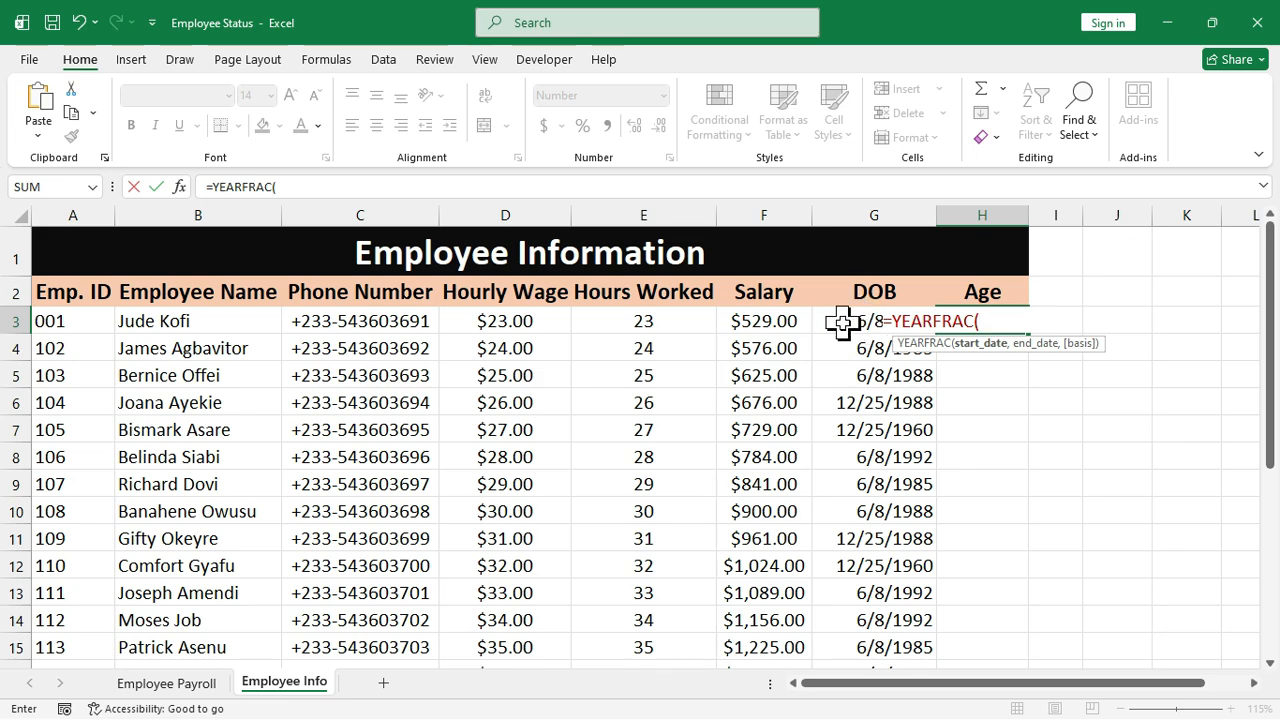
pyautogui.write('g3.')
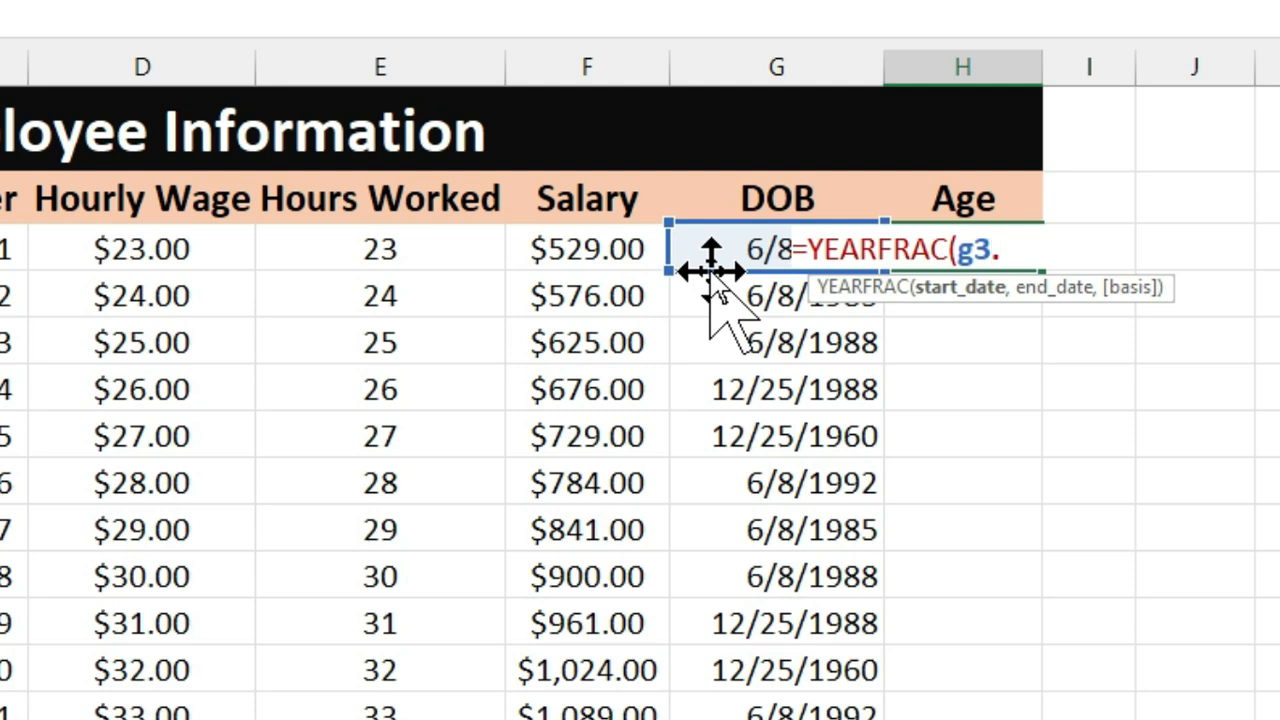
pyautogui.press('BackSpace')
pyautogui.write(',')
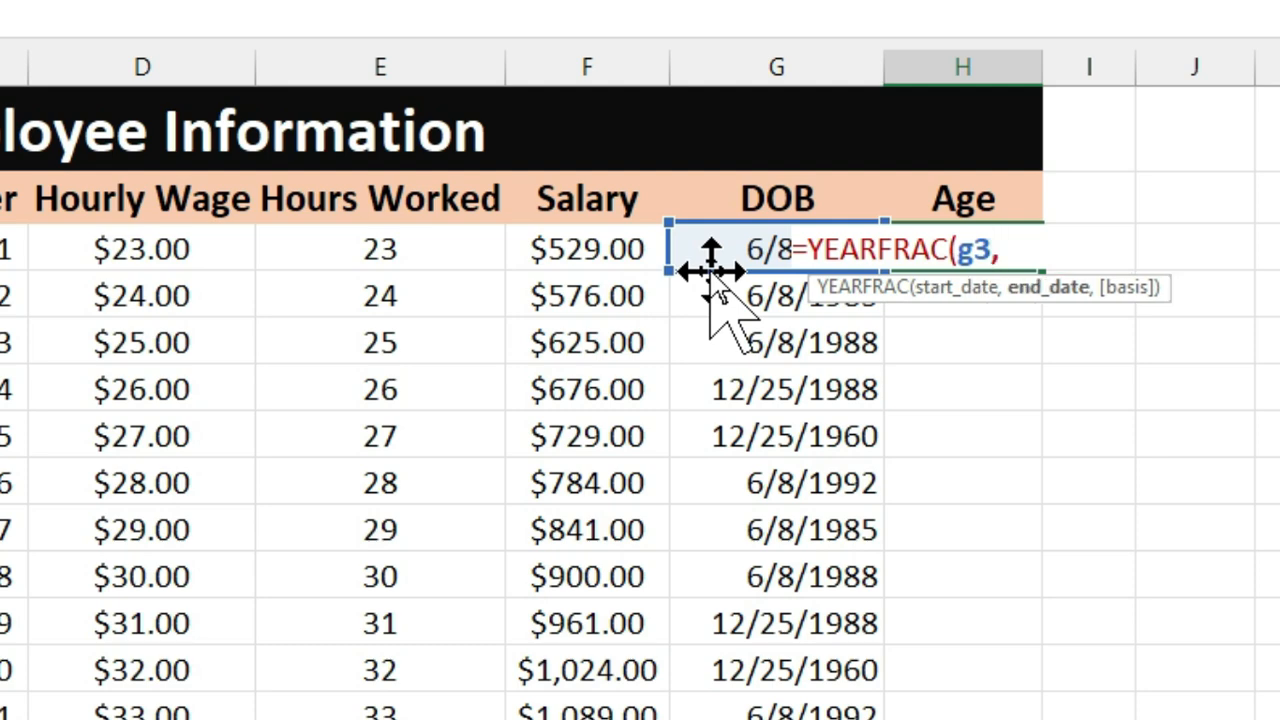
pyautogui.write('toda')
pyautogui.press('Tab')
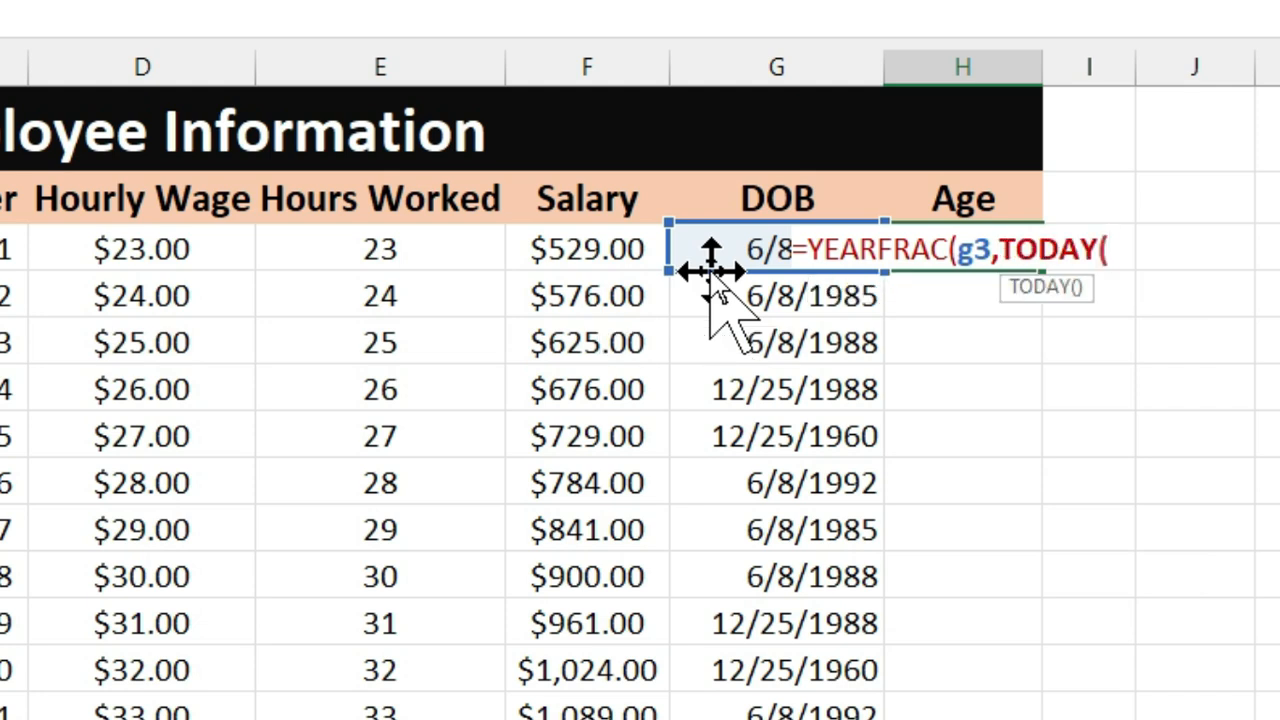
pyautogui.write(')')
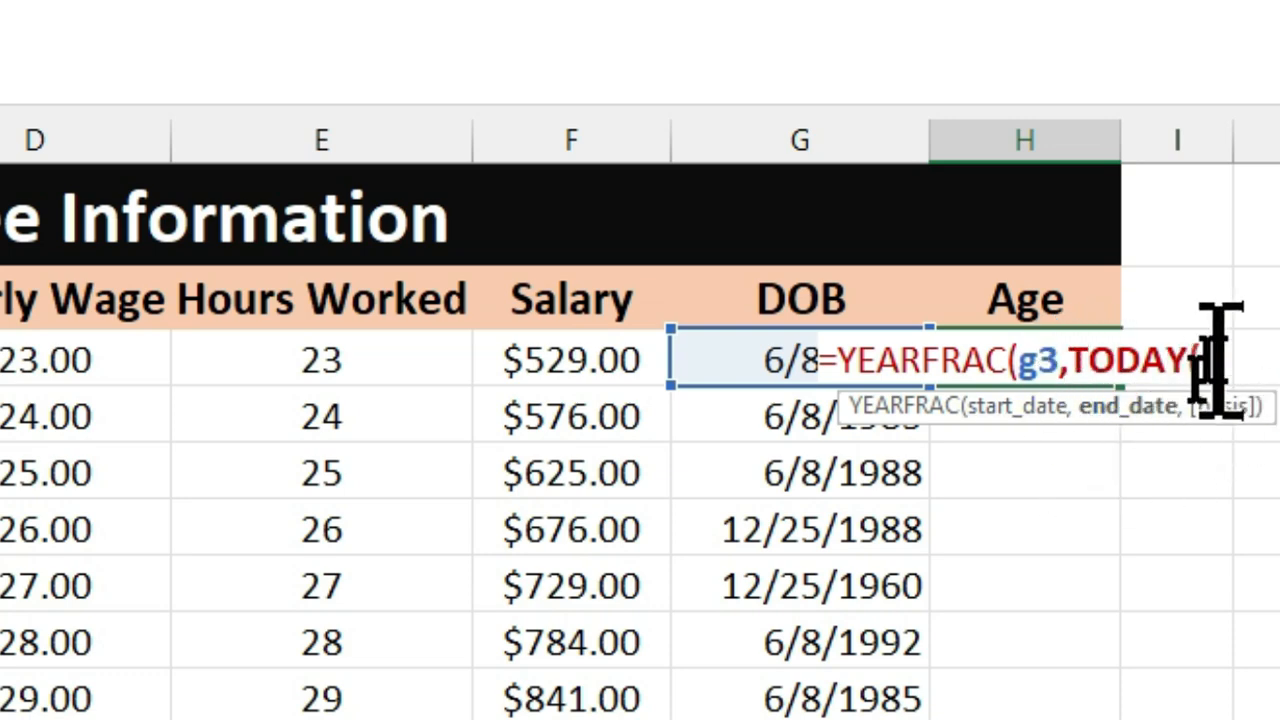
pyautogui.write(',')
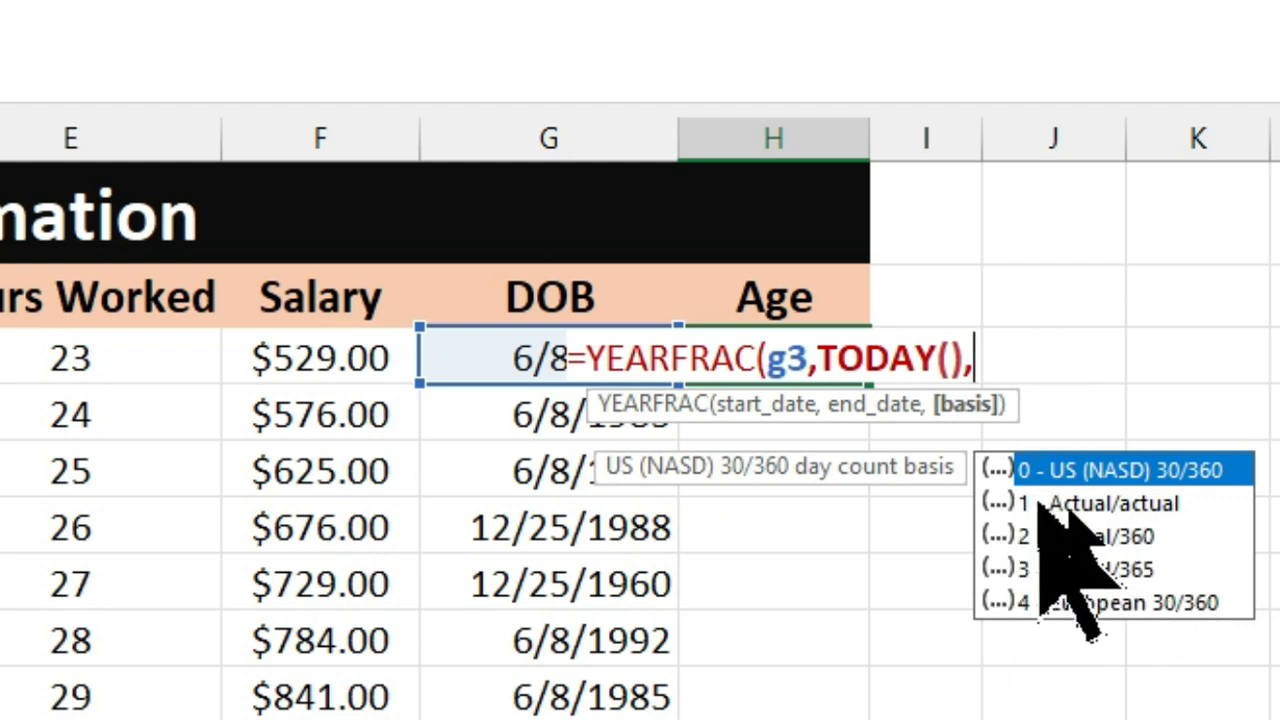
pyautogui.write('1')
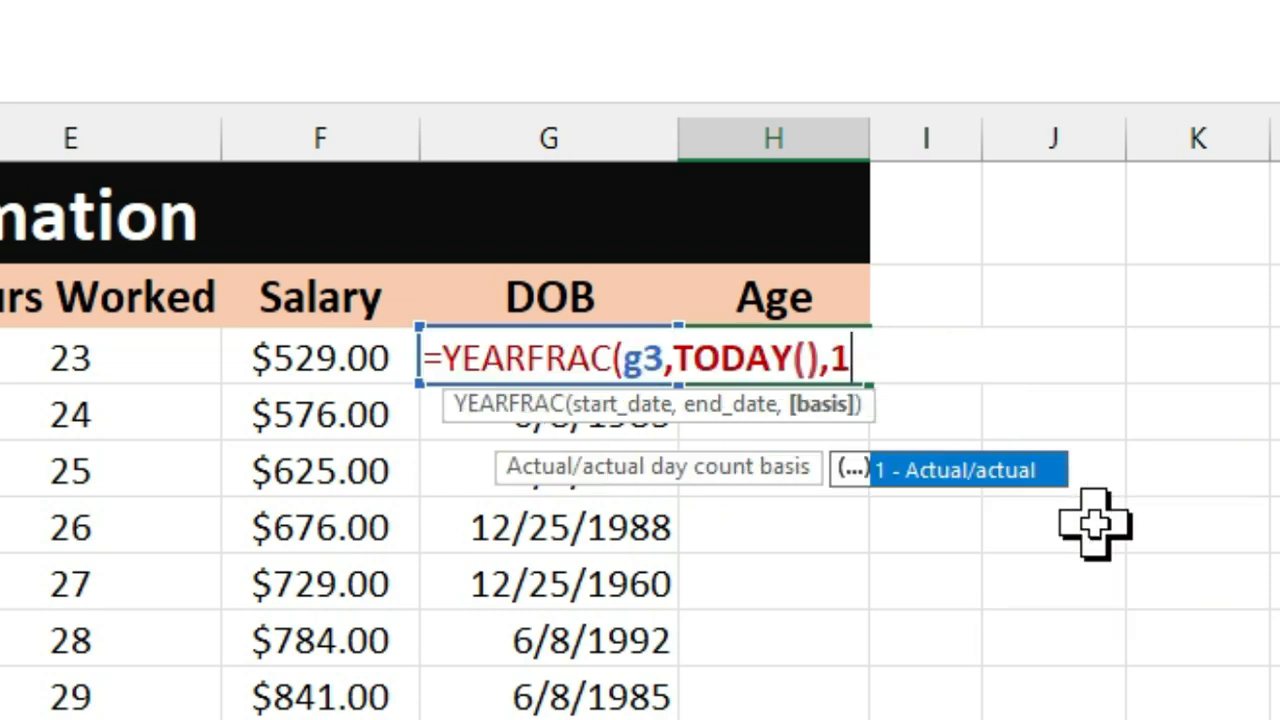
pyautogui.write(')')
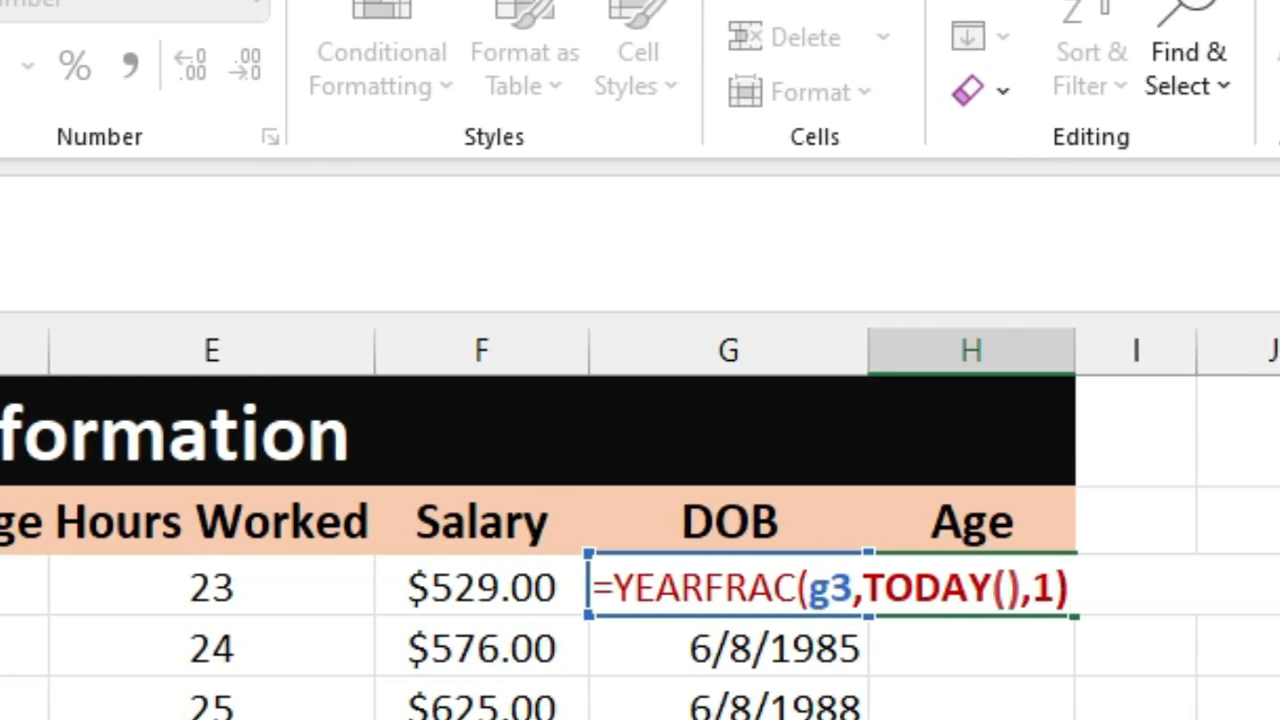
pyautogui.press('Return')
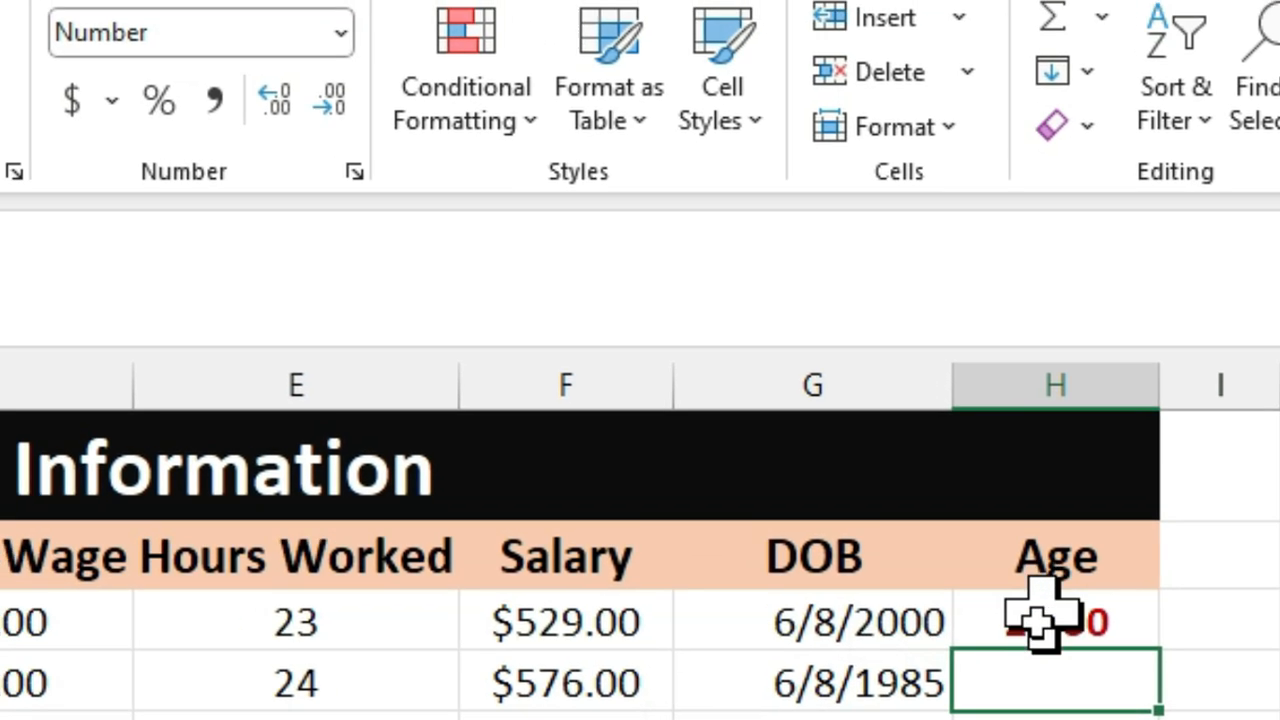
# Reduce the number format of the Age cell H3 to zero decimal places.
pyautogui.click(1038, 620)
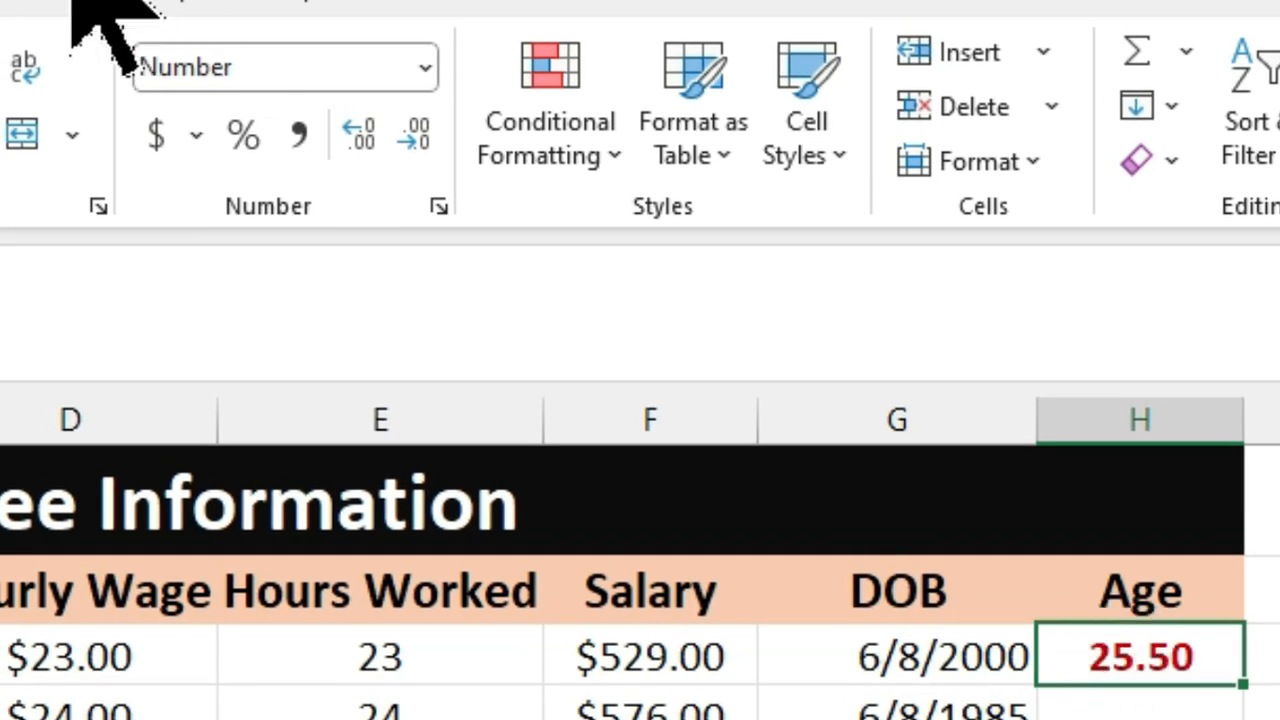
pyautogui.click(412, 128)
pyautogui.click(412, 128)
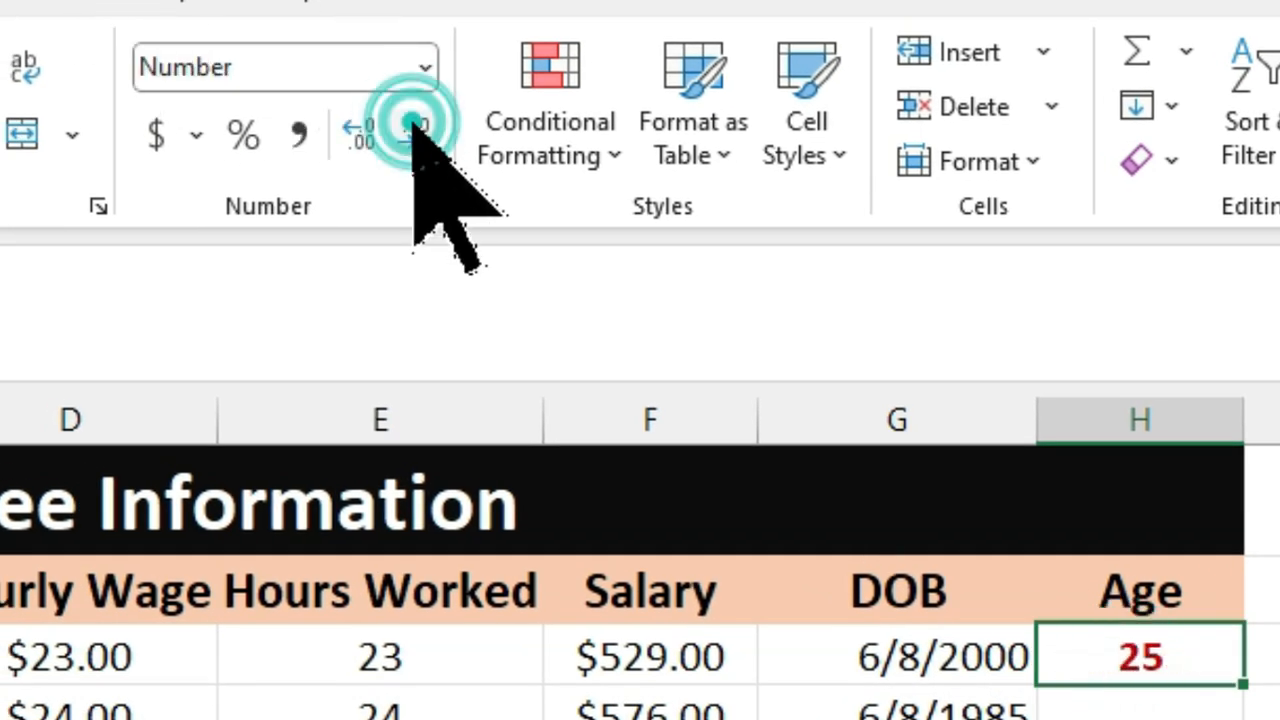
# Fill the YEARFRAC formula from H3 down the Age column to row 22 and check the last rows.
pyautogui.doubleClick(1246, 686)
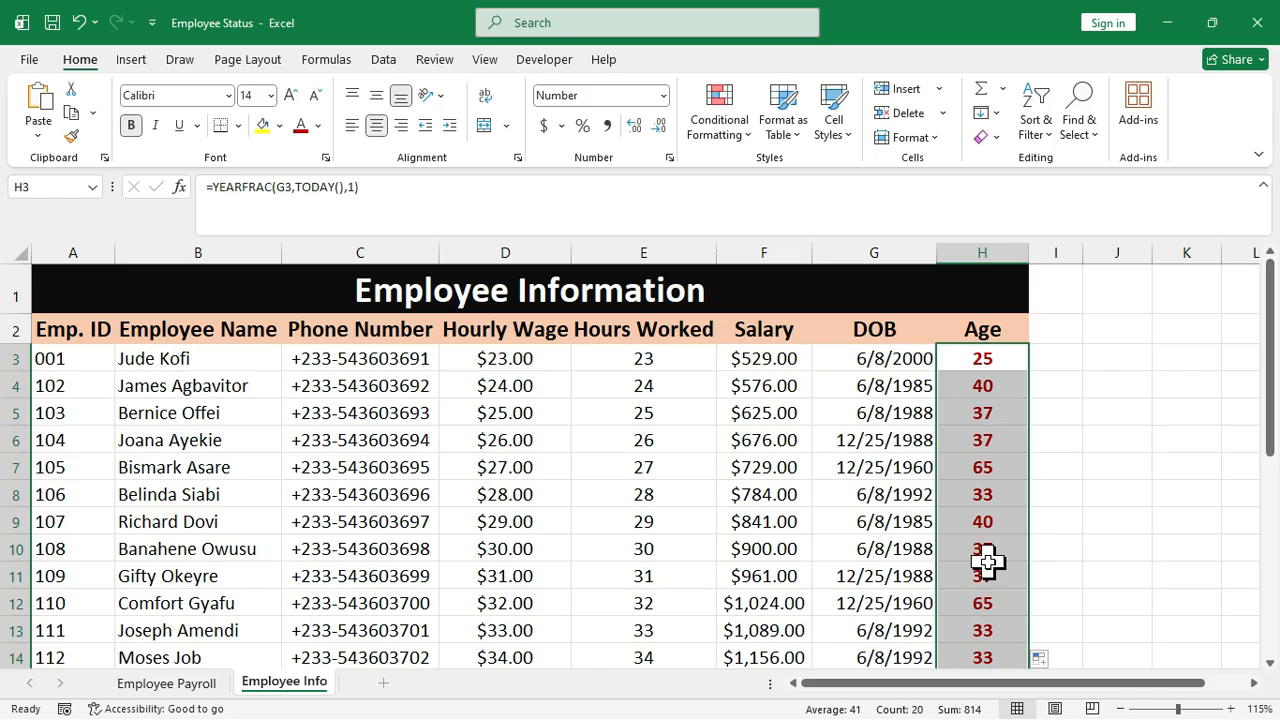
pyautogui.scroll(-2, 987, 563)
pyautogui.scroll(-5, 987, 563)
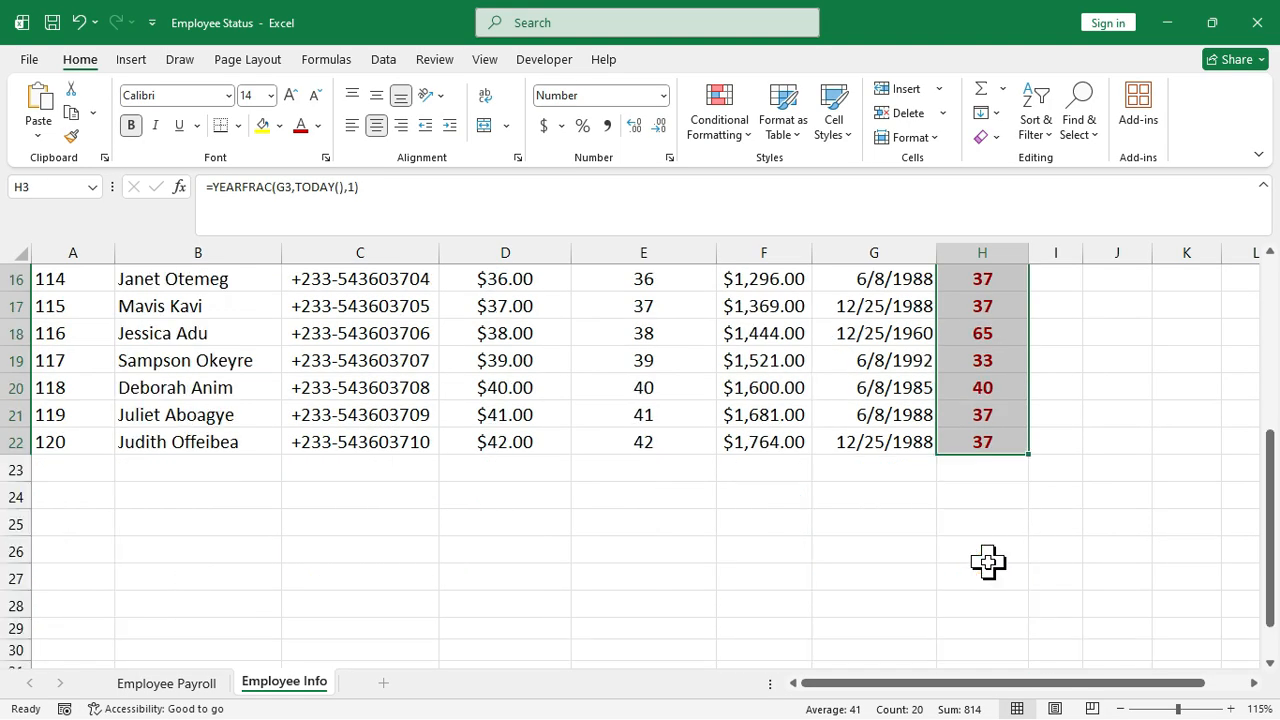
# Clear the YEARFRAC formulas from the Age cells H3:H22.
pyautogui.scroll(7, 987, 563)
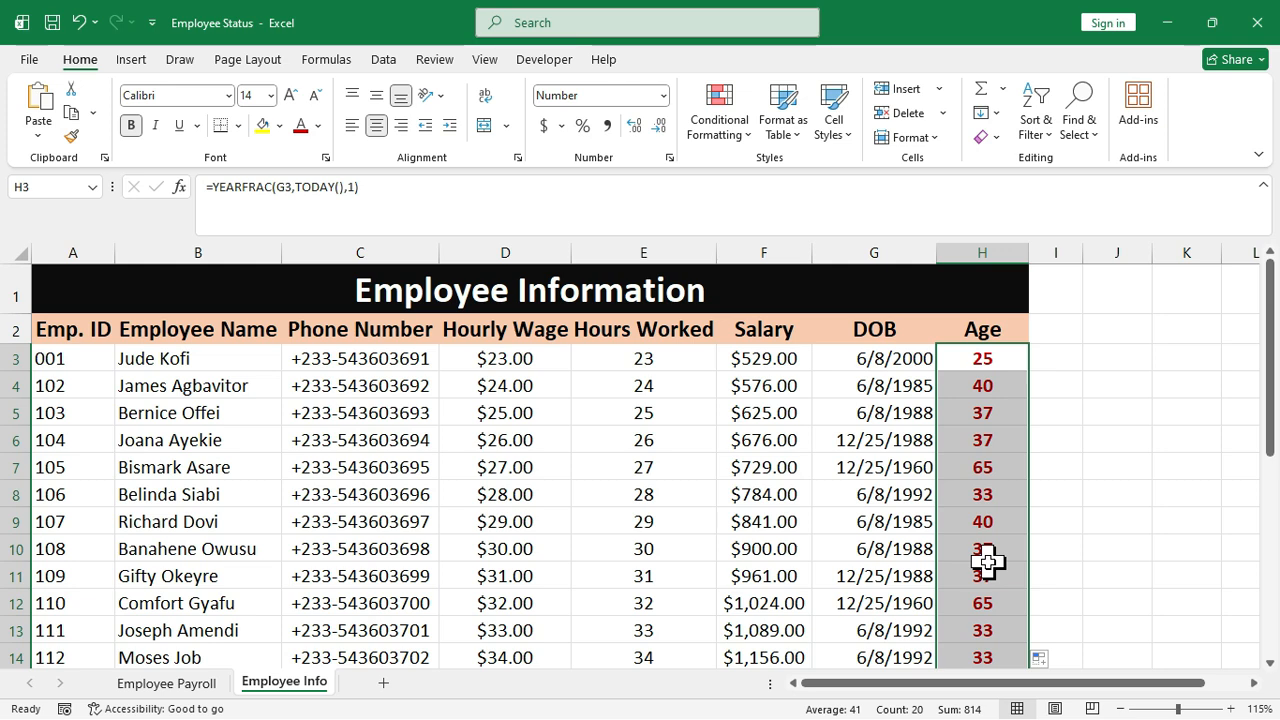
pyautogui.press('Delete')
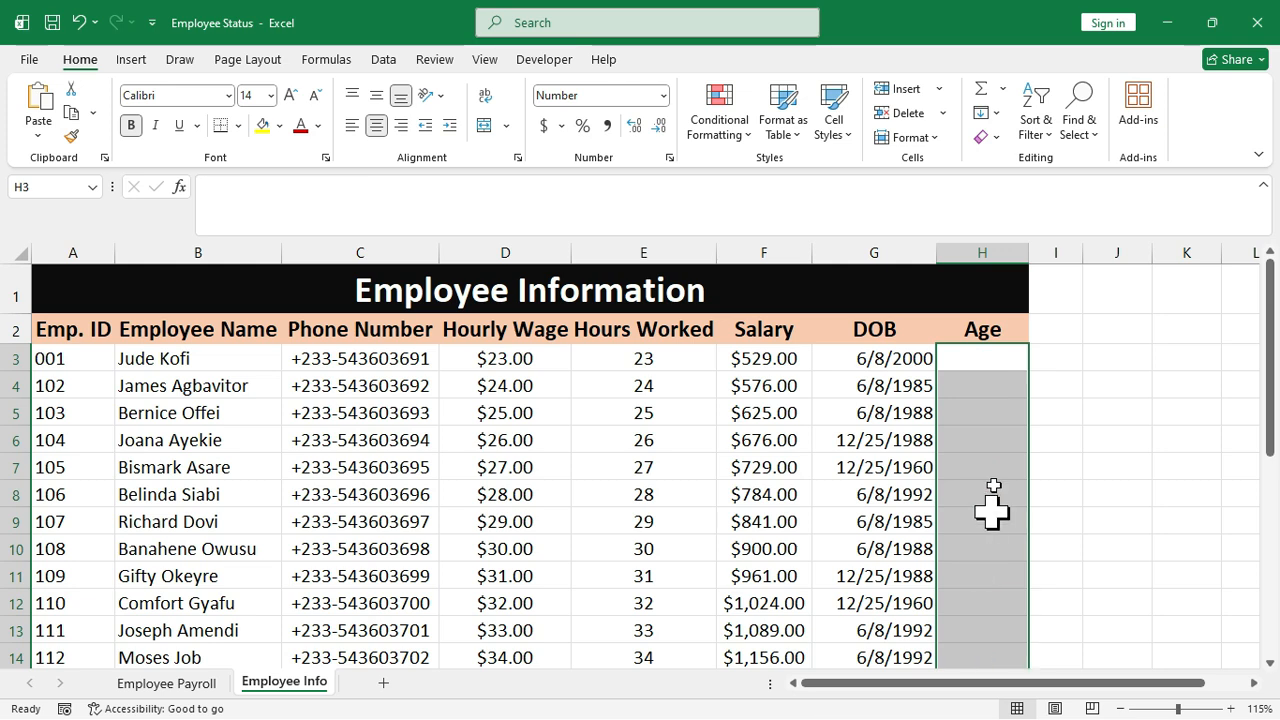
# Start the combined age formula in the first employee's Age cell H3 with =DATEDIF(G3,TODAY(),"Y")&"Years".
pyautogui.click(980, 366)
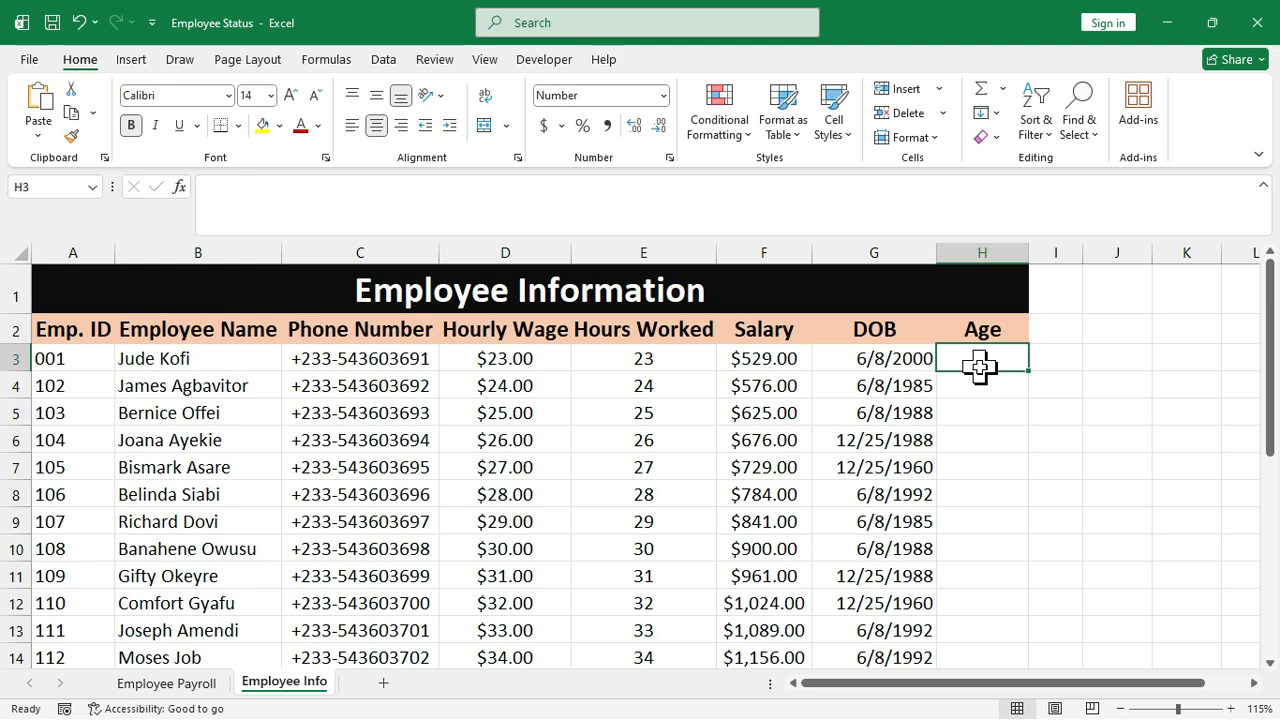
pyautogui.write('=')
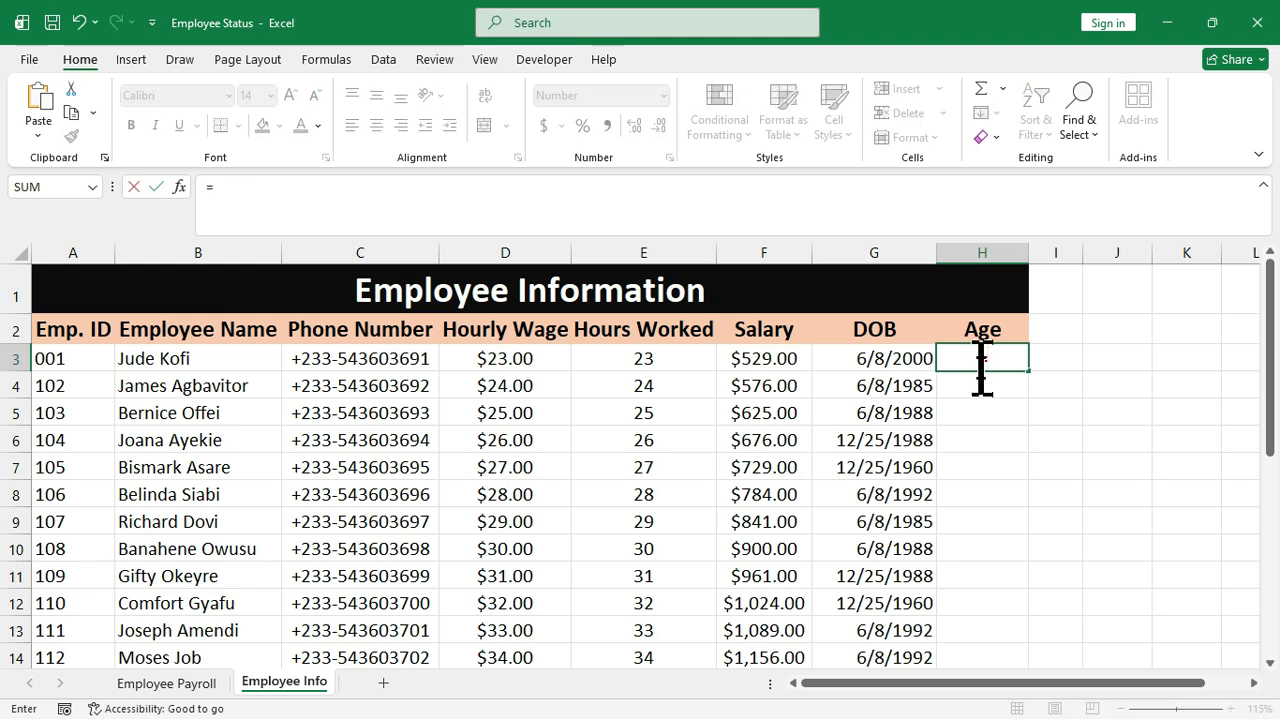
pyautogui.write('datedif')
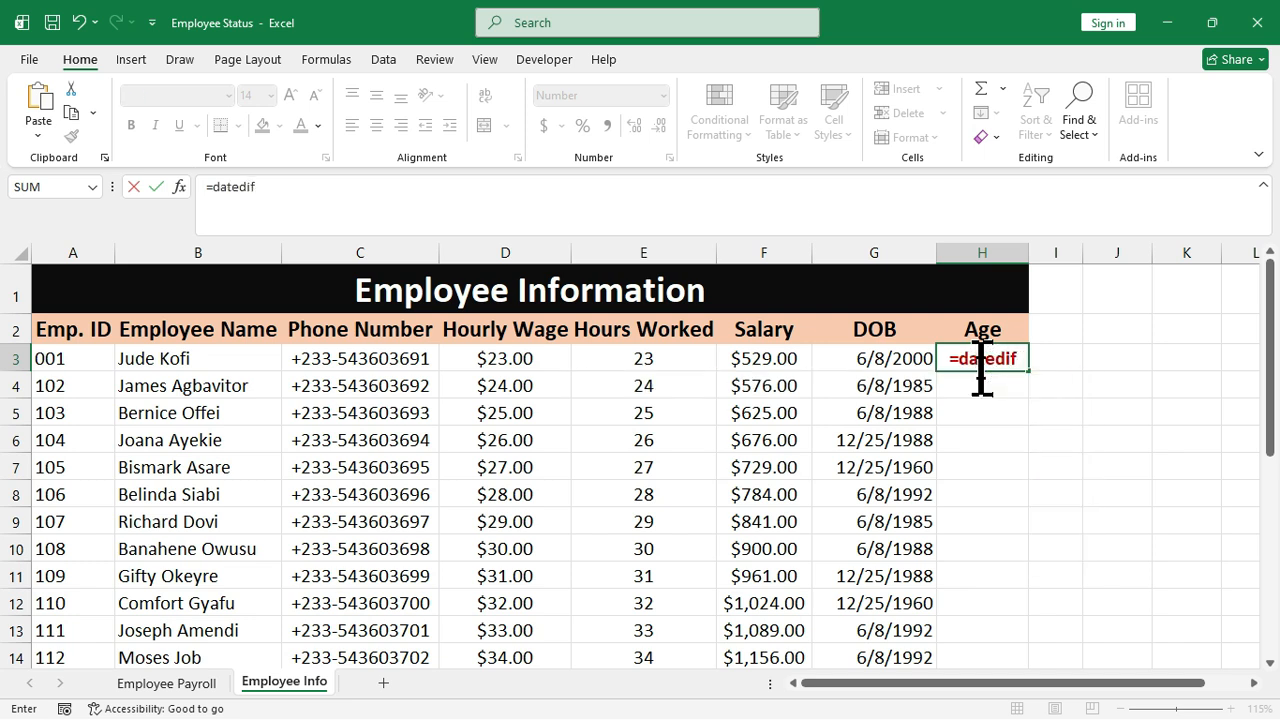
pyautogui.write('(g3,tod')
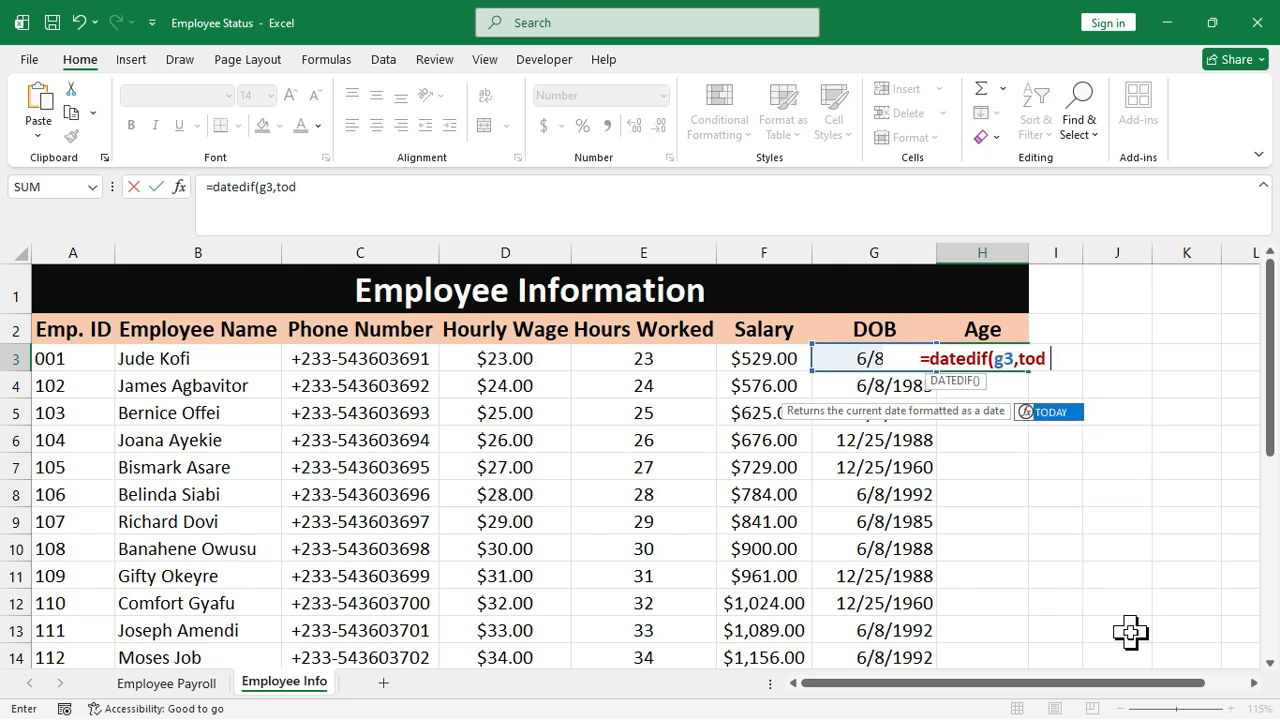
pyautogui.press('Tab')
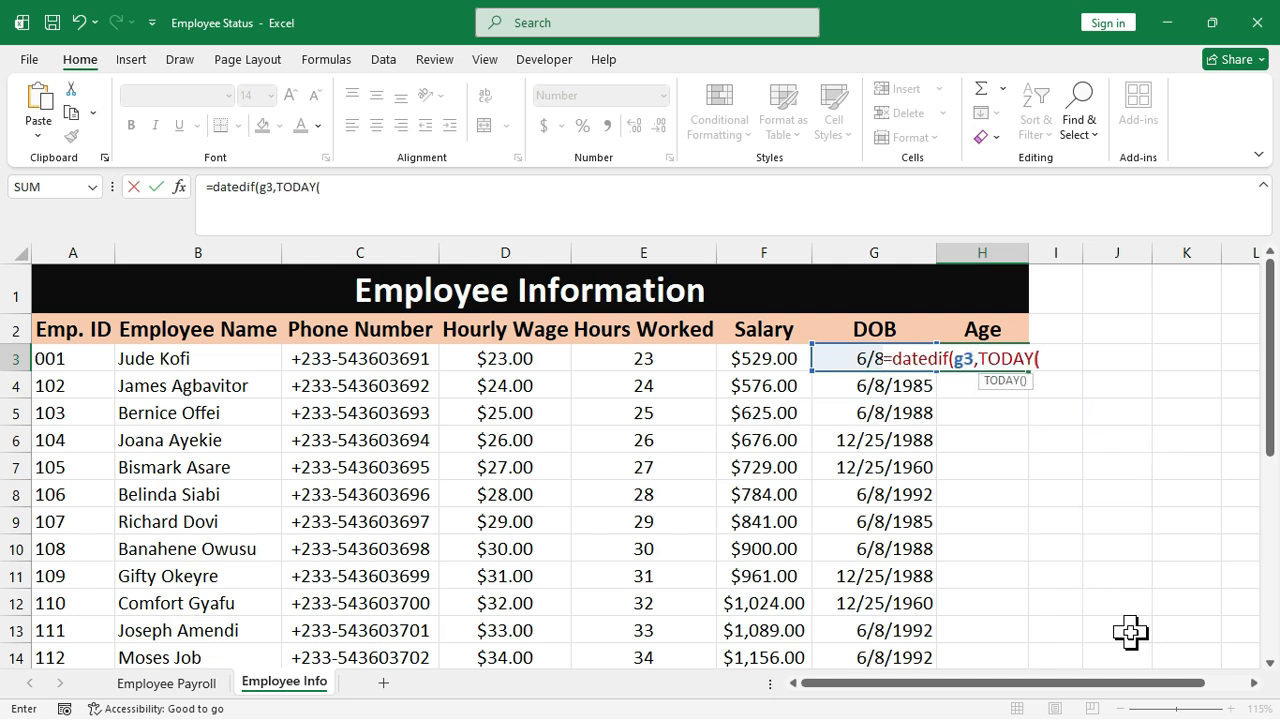
pyautogui.write(')')
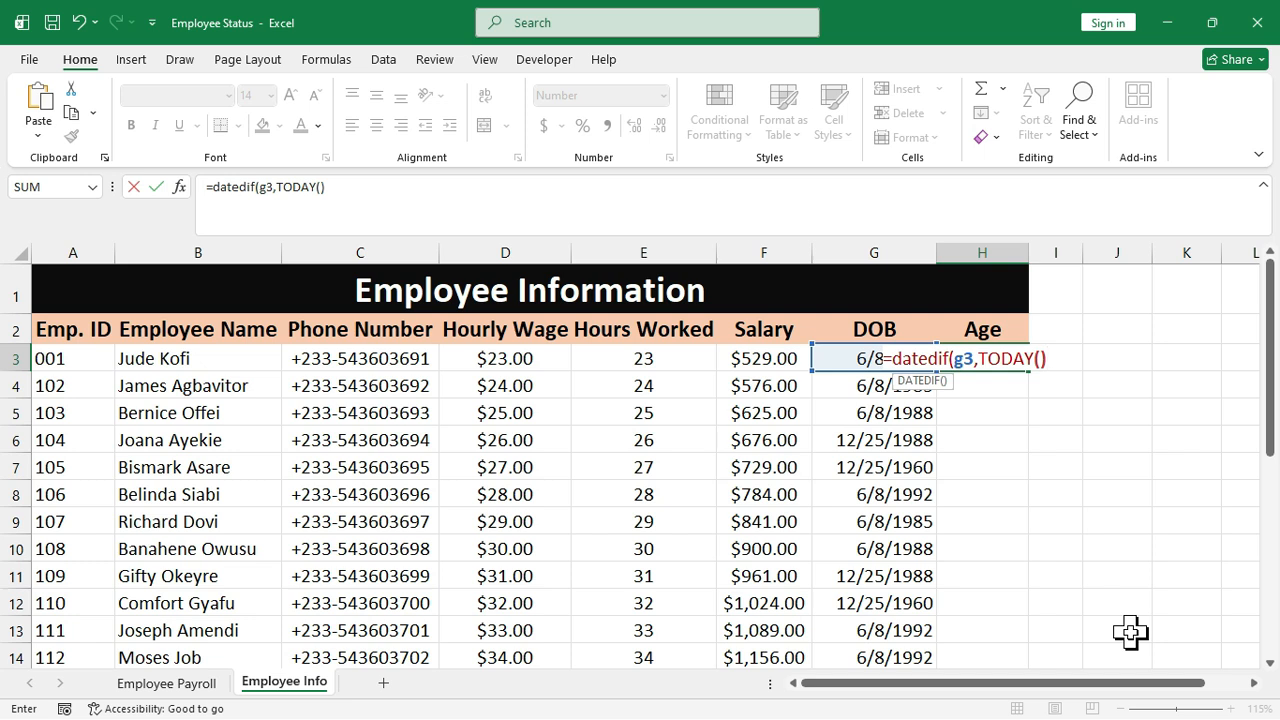
pyautogui.write(',"Y")')
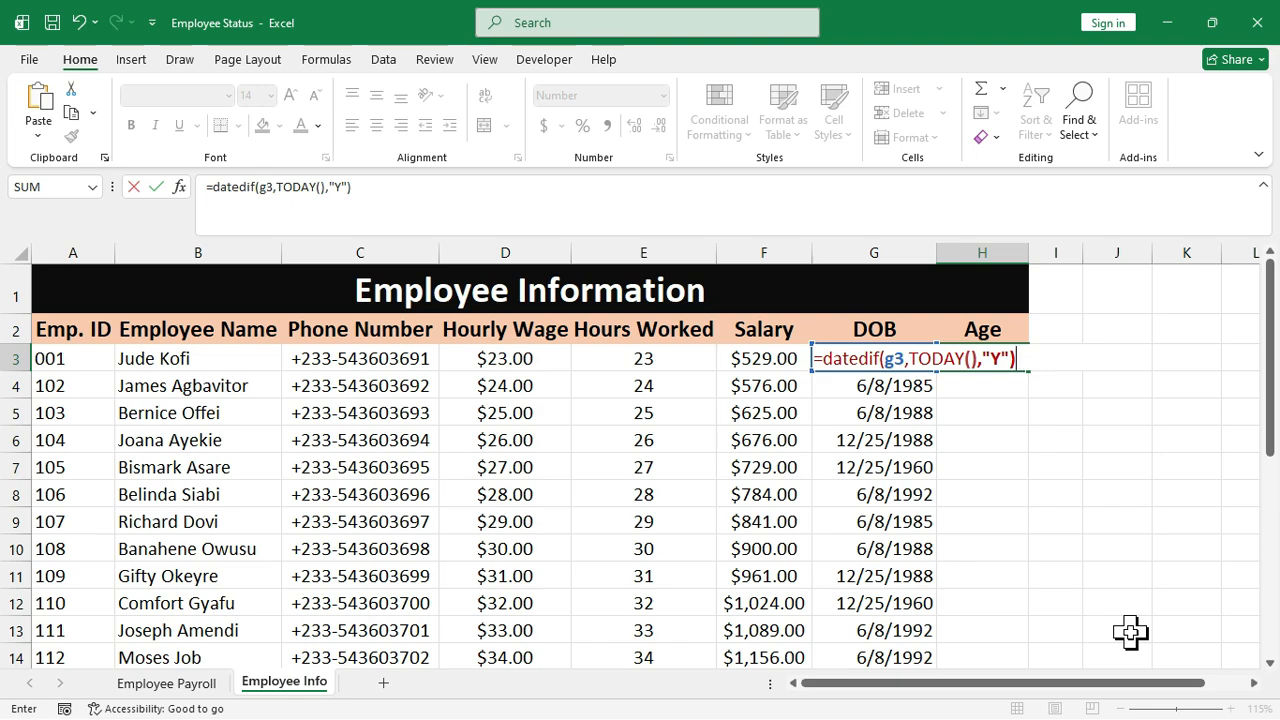
pyautogui.write('&"Years"')
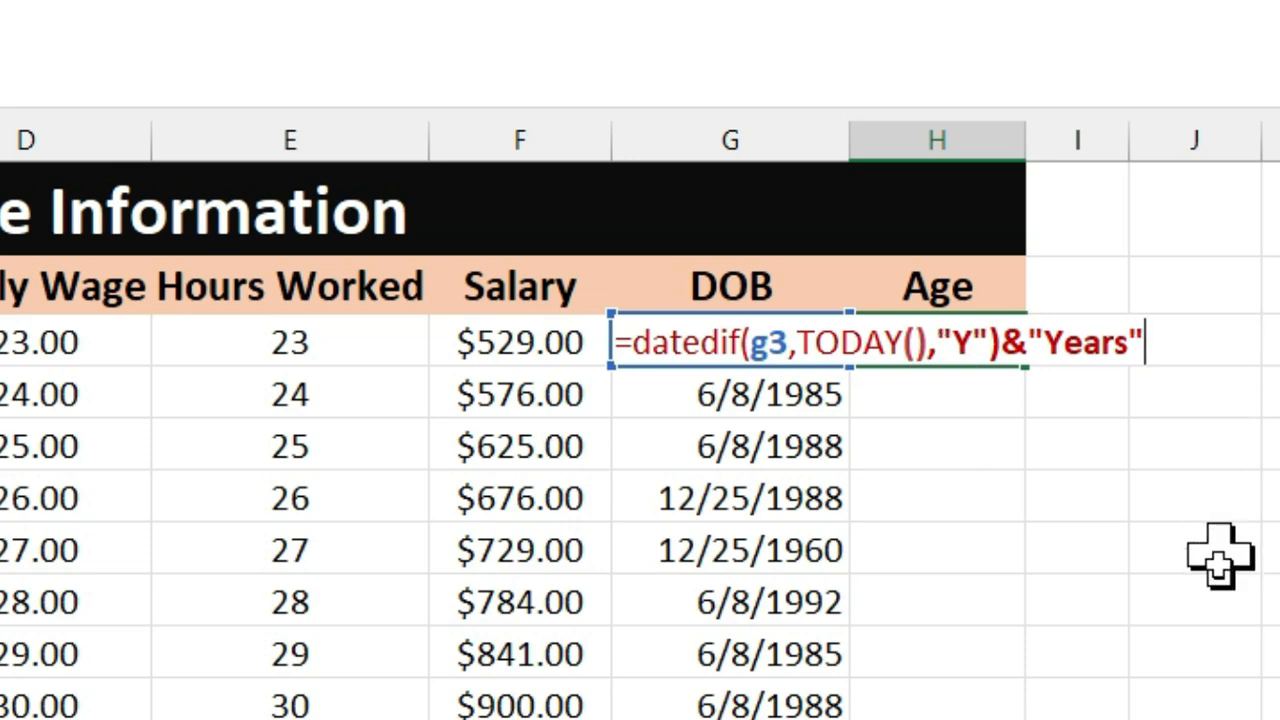
# Append the months part &DATEDIF(G3,TODAY(),"Ym")&"Months" to the formula in H3.
pyautogui.write('&date')
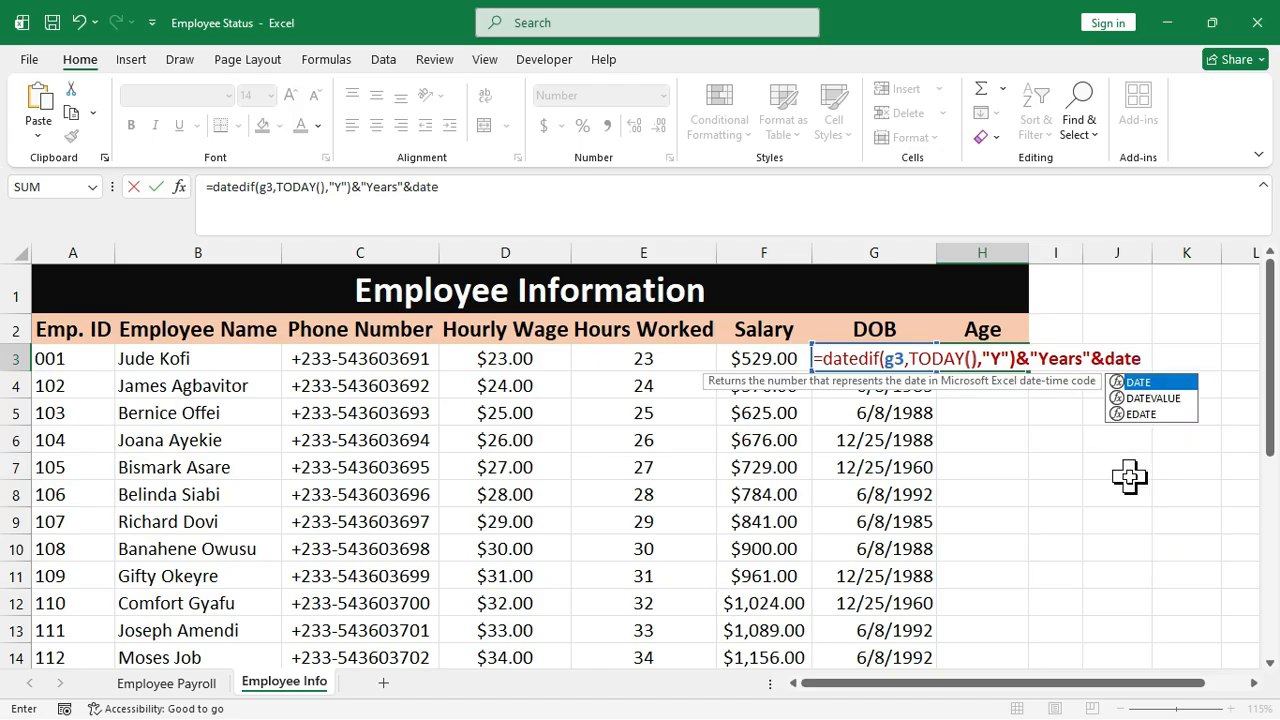
pyautogui.write('dif(')
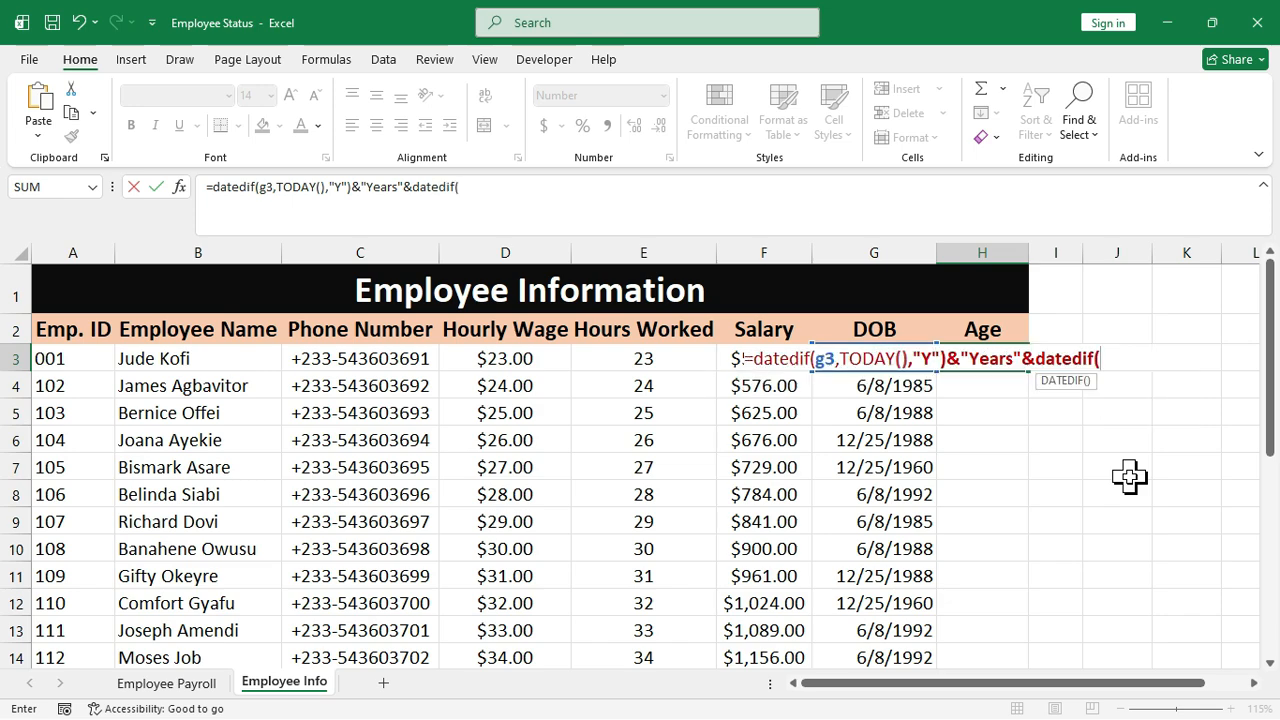
pyautogui.write('g3,TODAY()')
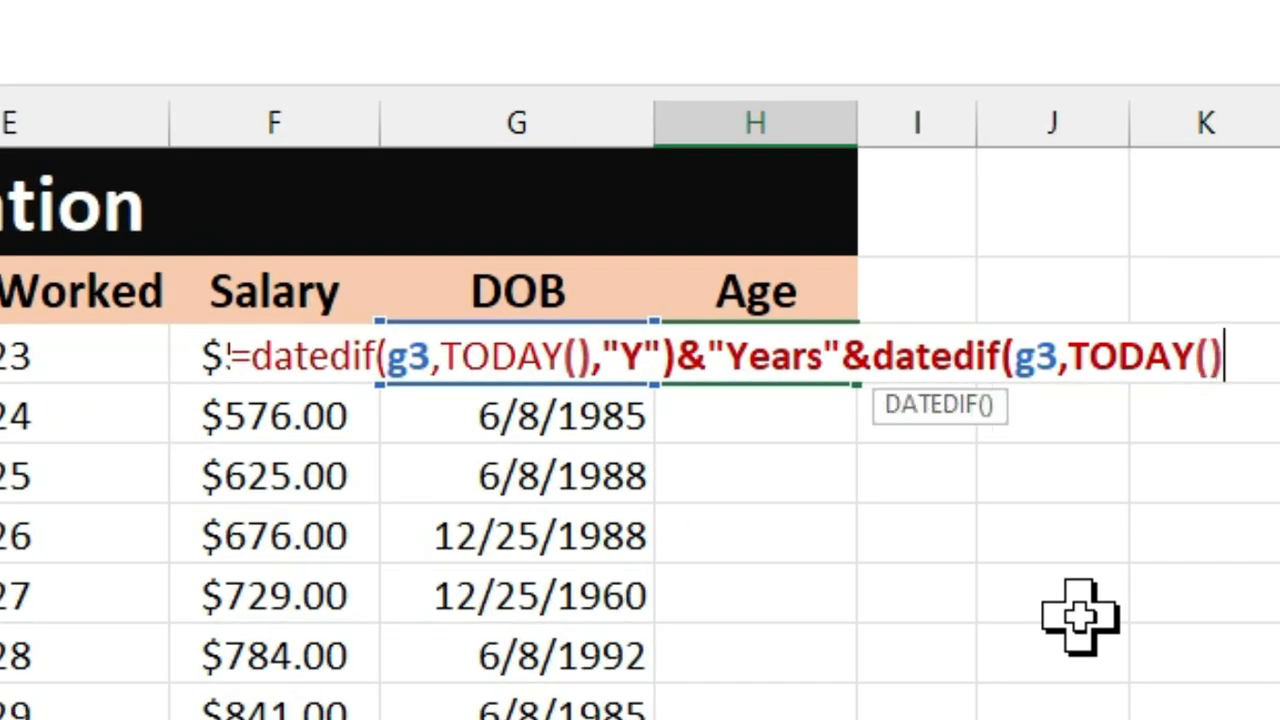
pyautogui.write(',')
pyautogui.write('"Y')
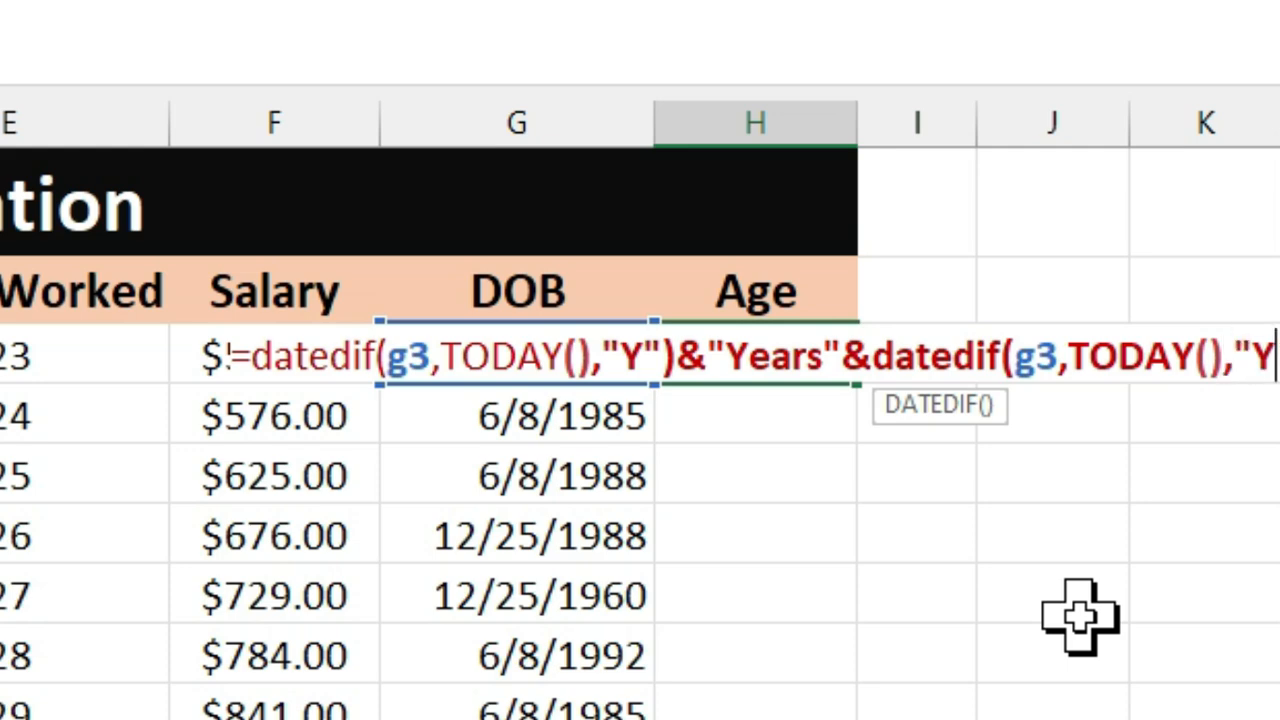
pyautogui.write('m"')
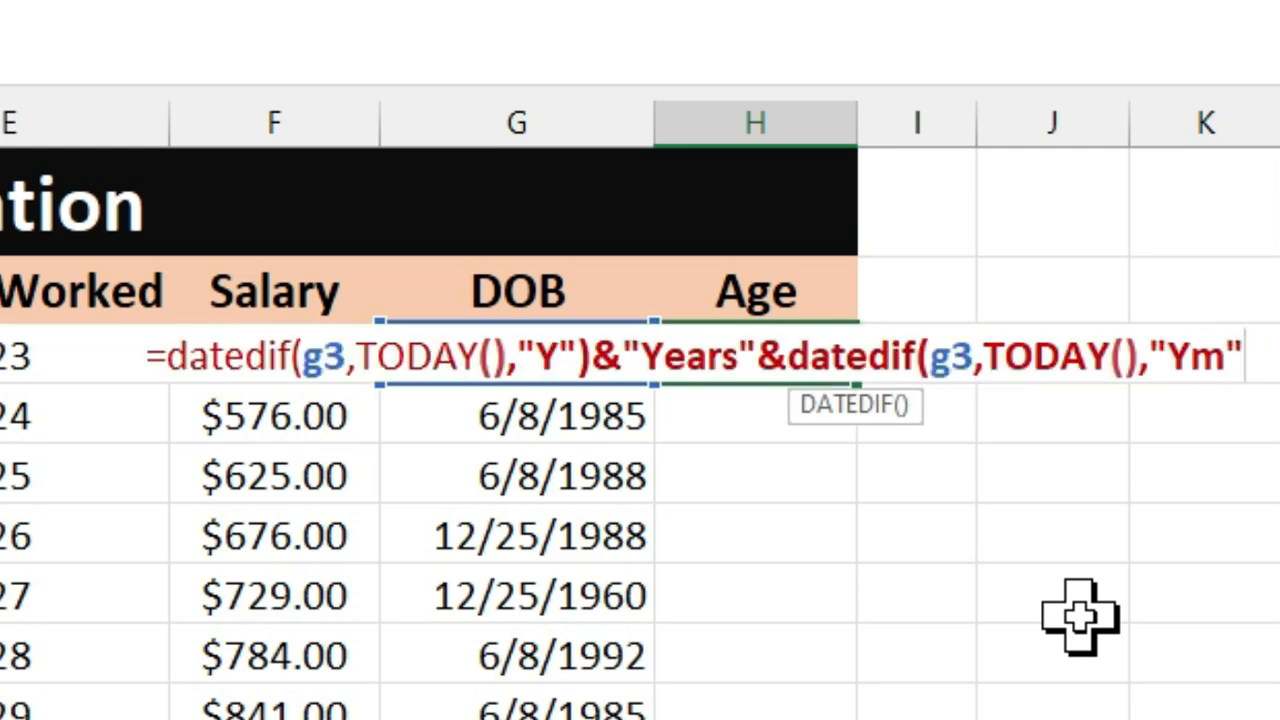
pyautogui.write(')&')
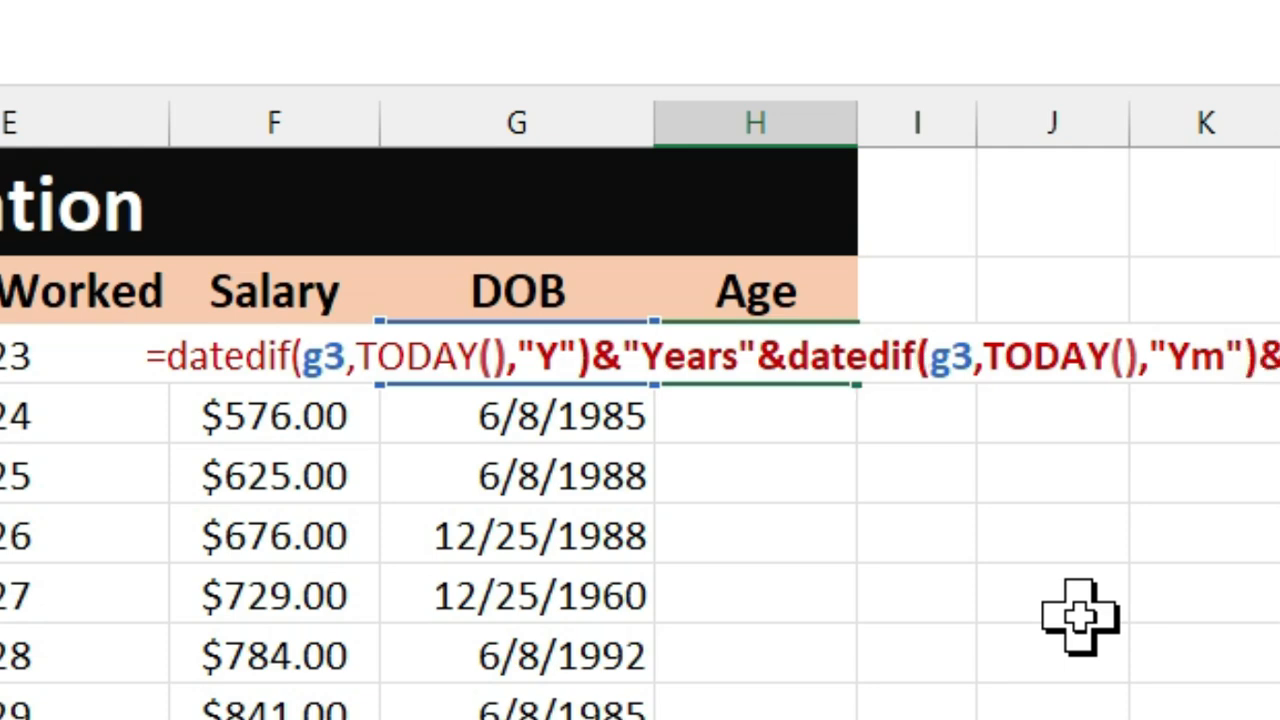
pyautogui.write('"Months')
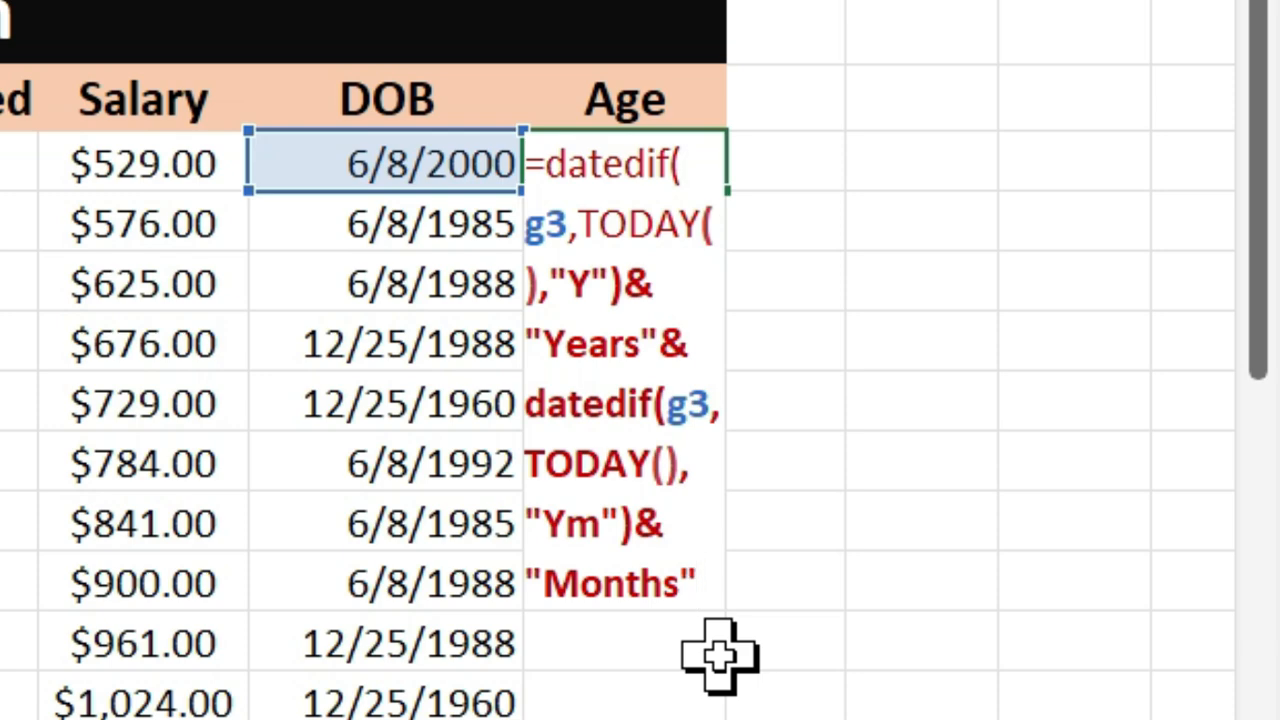
# Append & and a third DATEDIF from G3 to TODAY() with the Md unit to the formula in H3.
pyautogui.write('&')
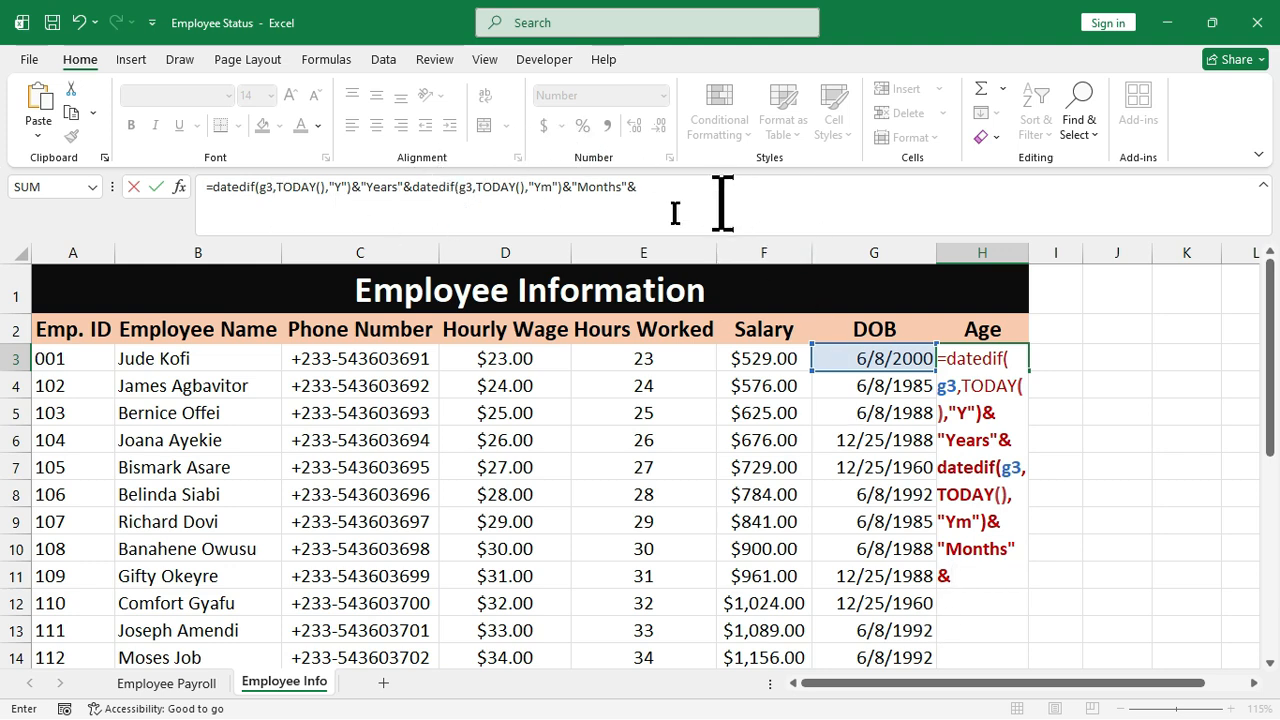
pyautogui.click(648, 195)
pyautogui.write('datedif')
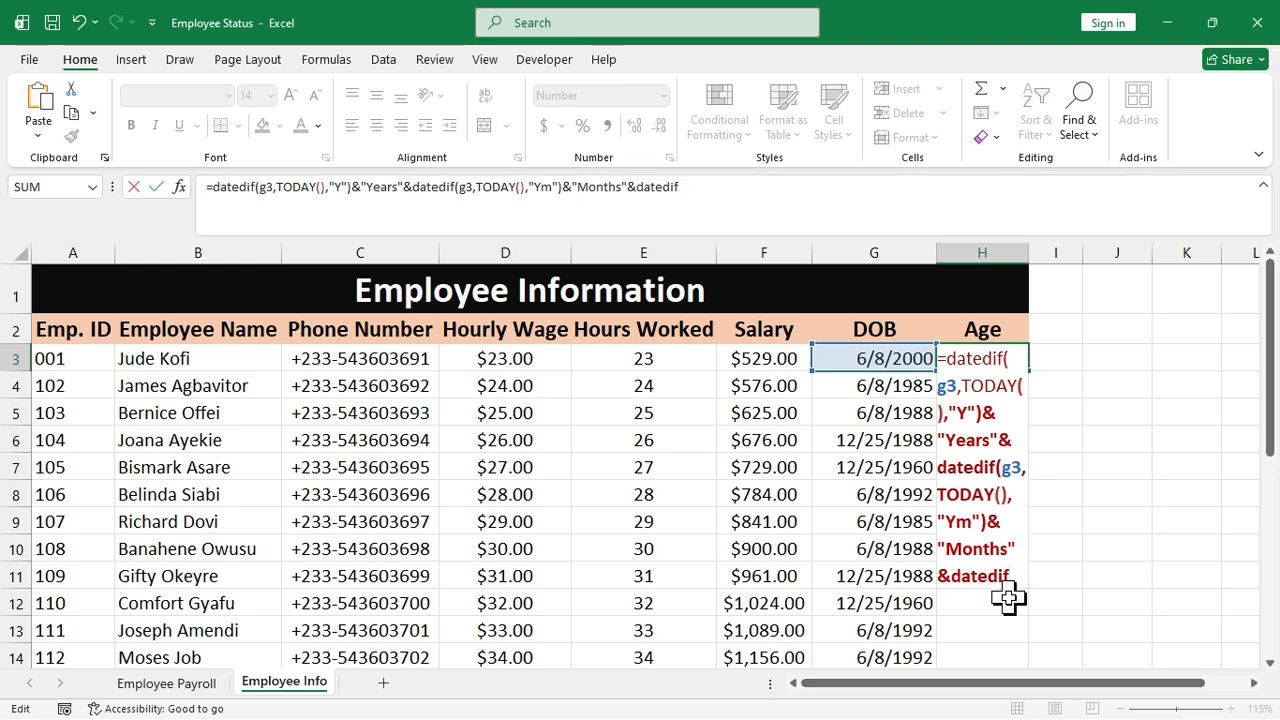
pyautogui.write('(')
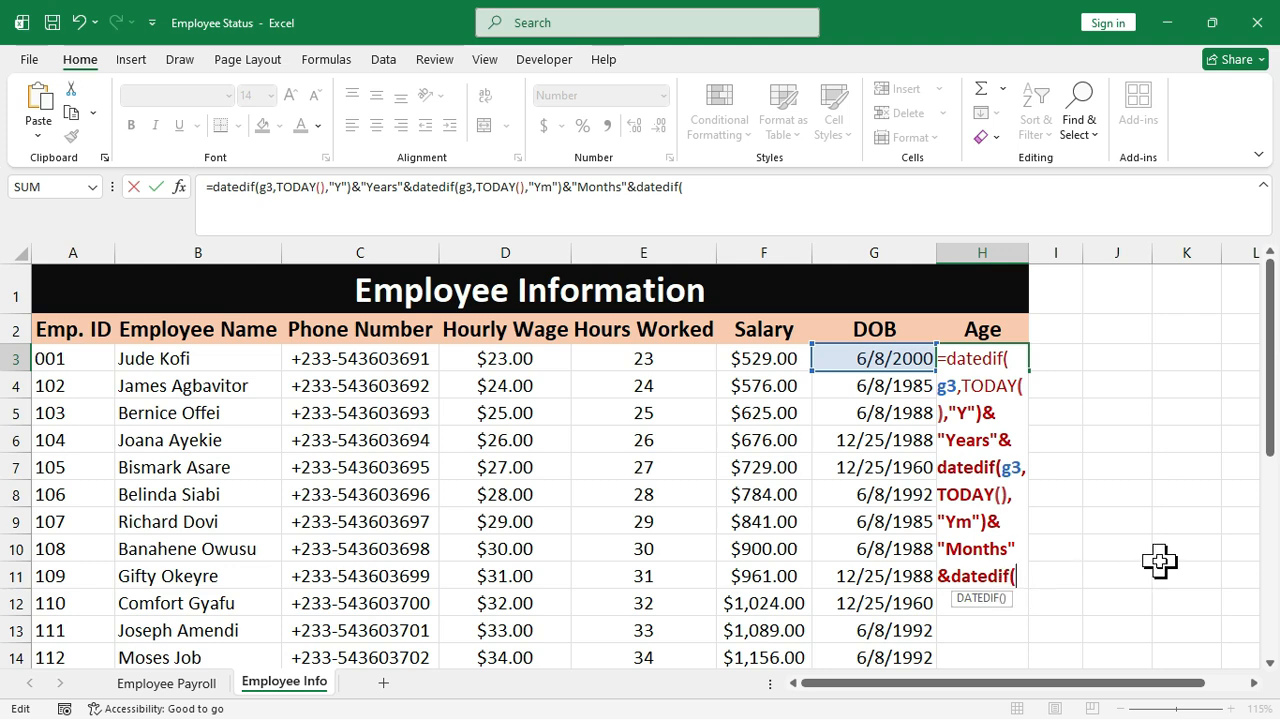
pyautogui.write('g3')
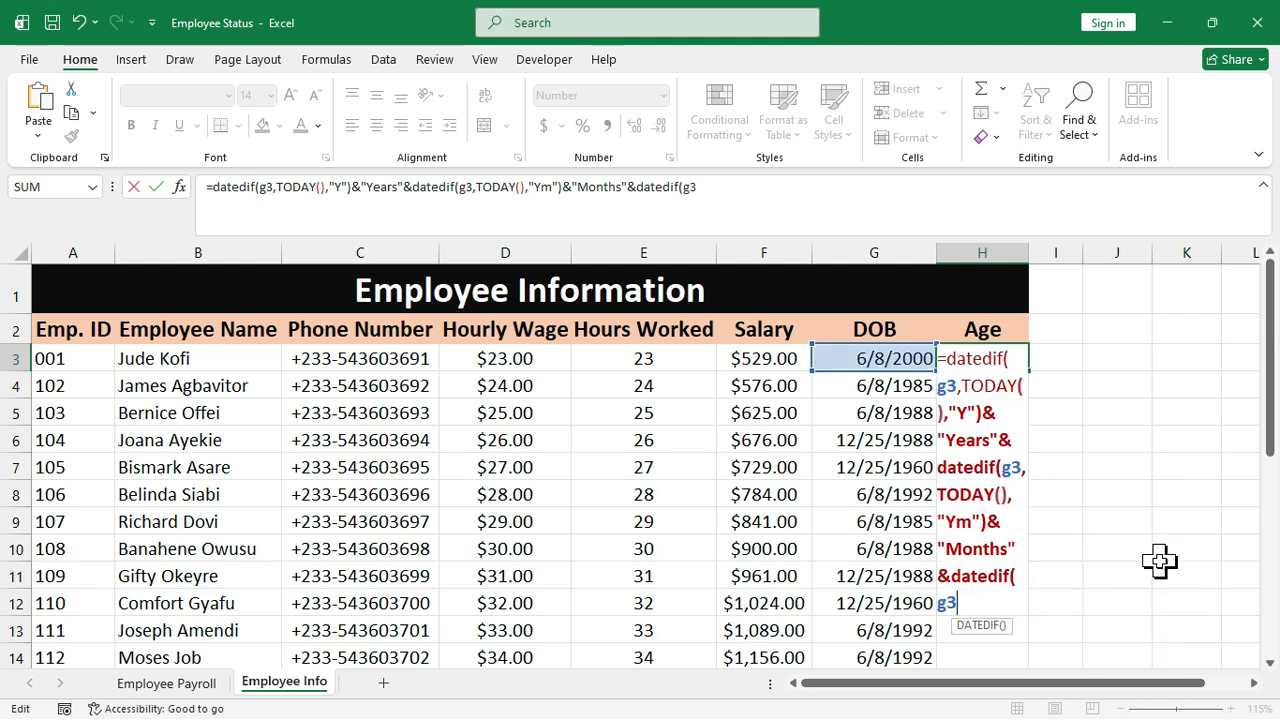
pyautogui.write(',toda')
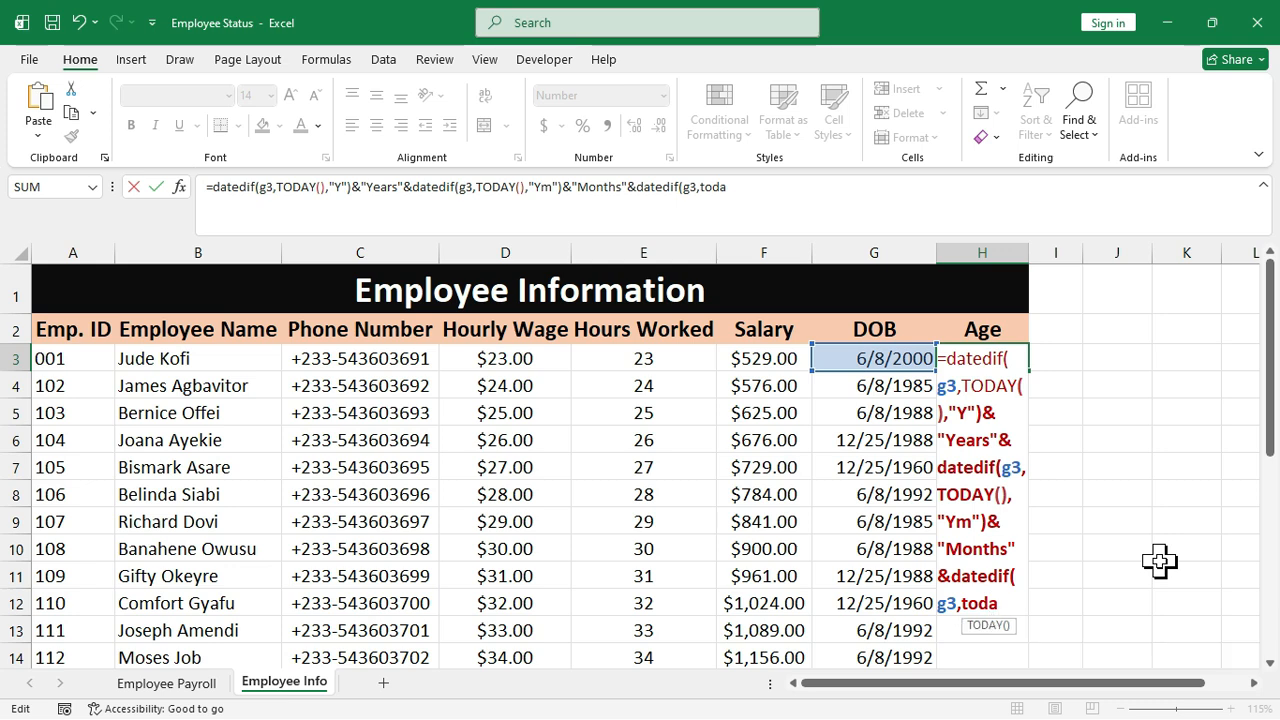
pyautogui.press('Tab')
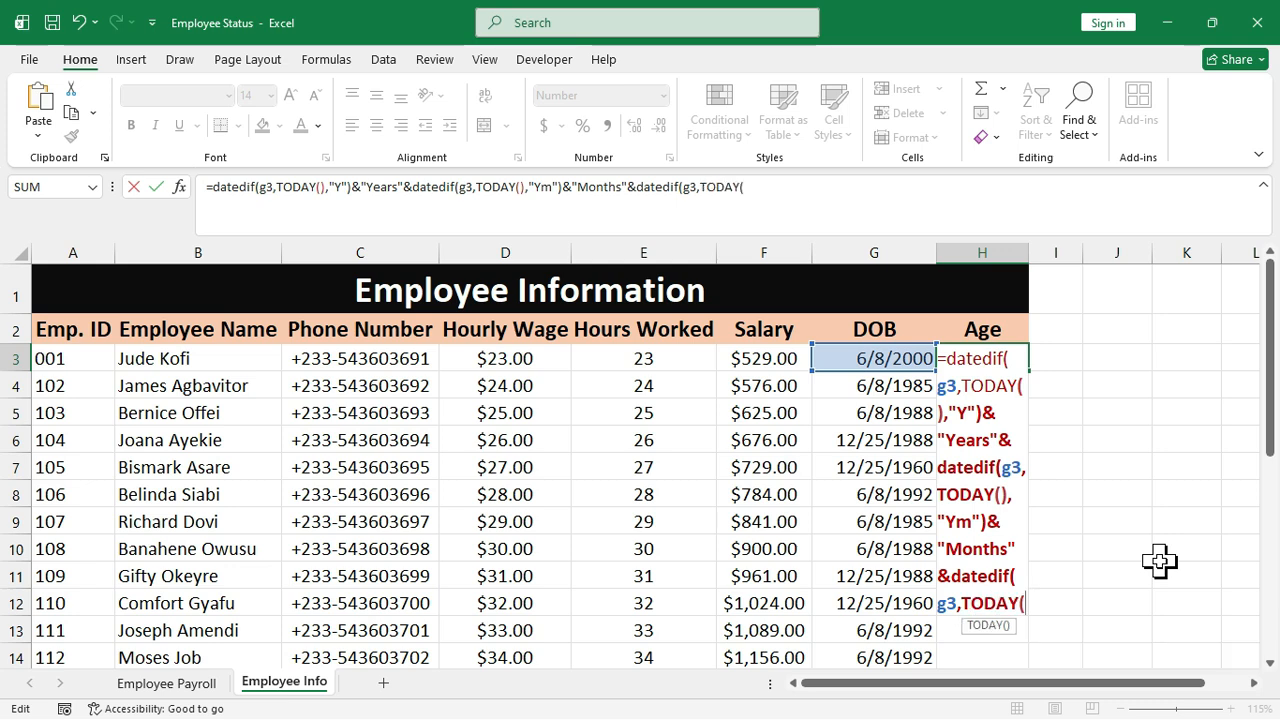
pyautogui.write(')')
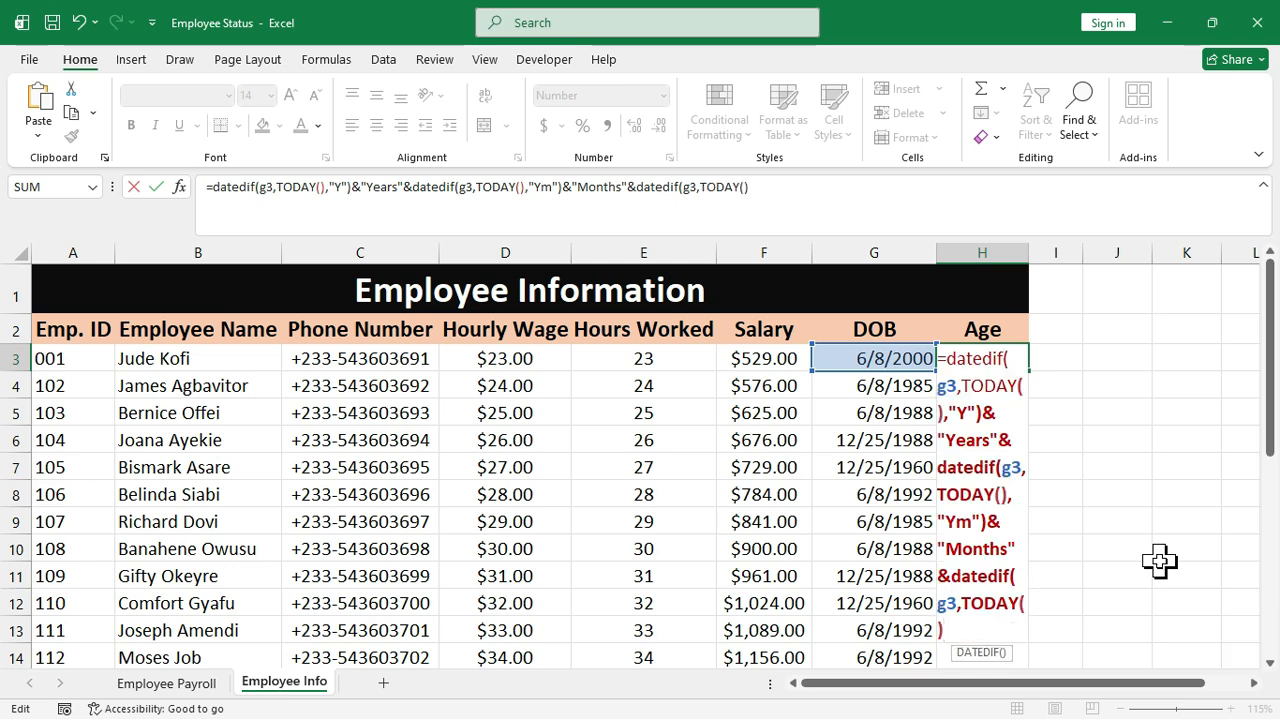
pyautogui.write(',|Md')
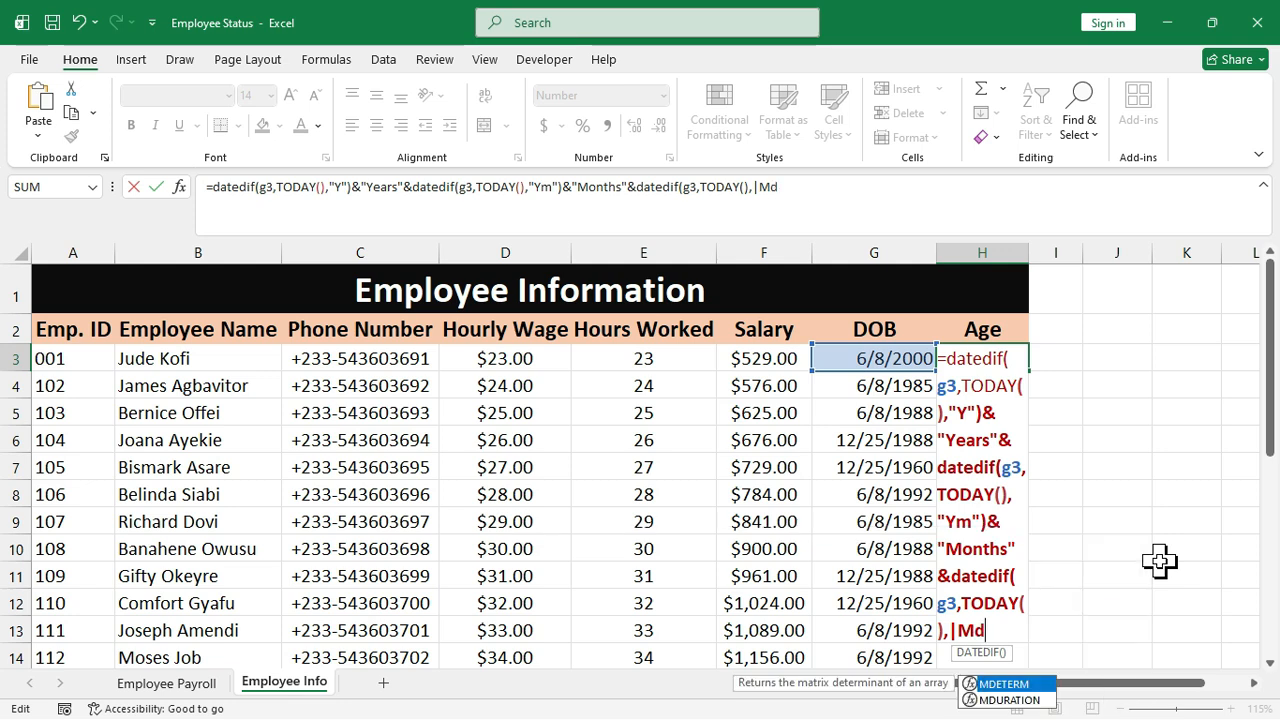
pyautogui.write('")')
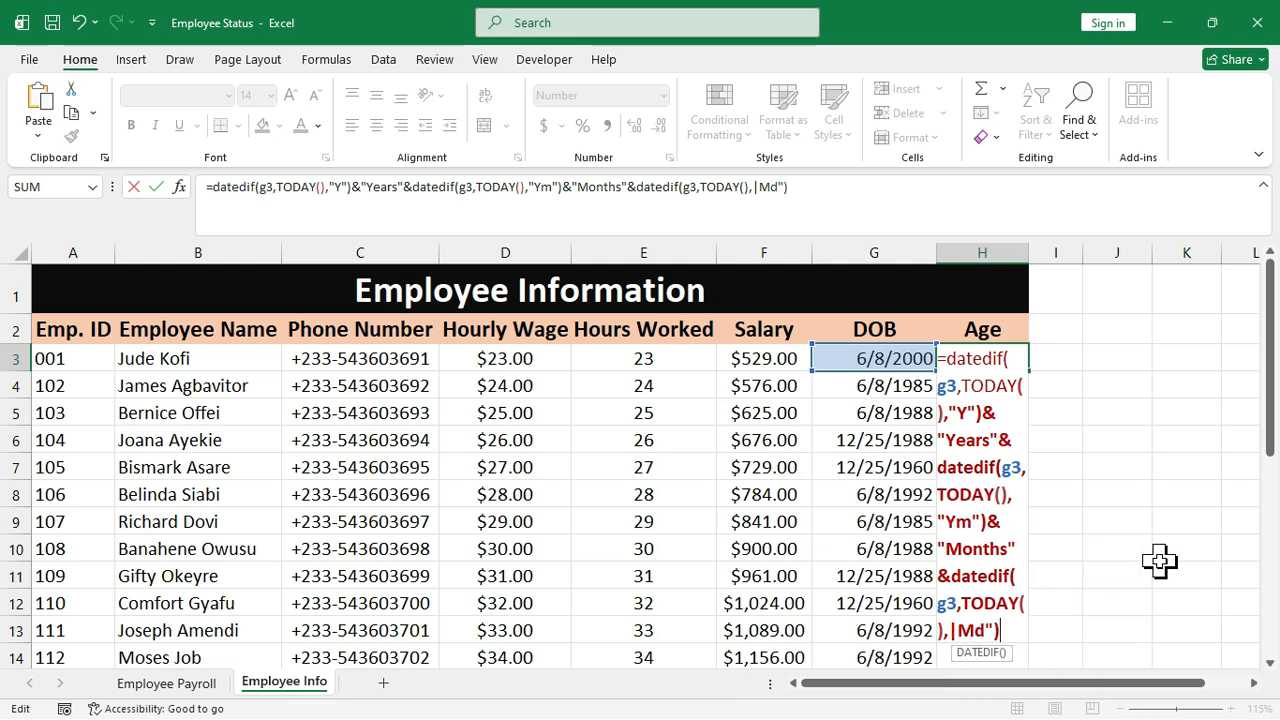
# Join the text label "Days" to the end of the H3 formula with an ampersand.
pyautogui.write('&"da')
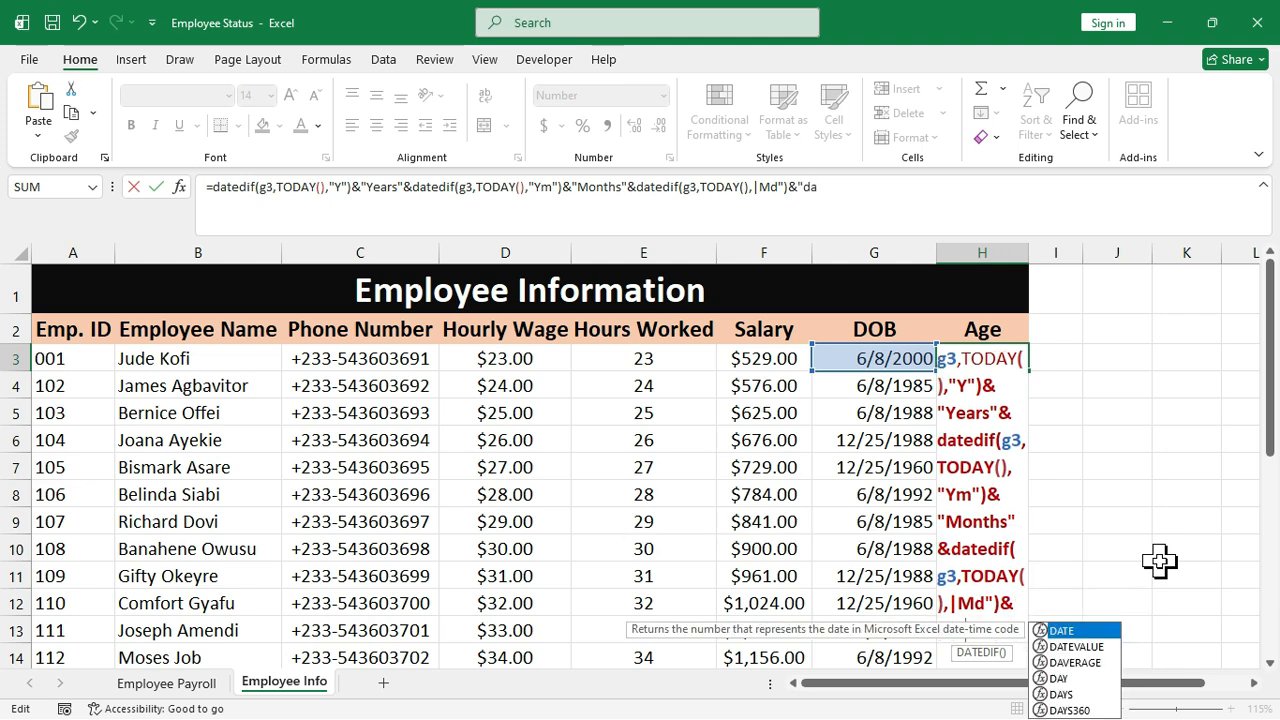
pyautogui.press('BackSpace')
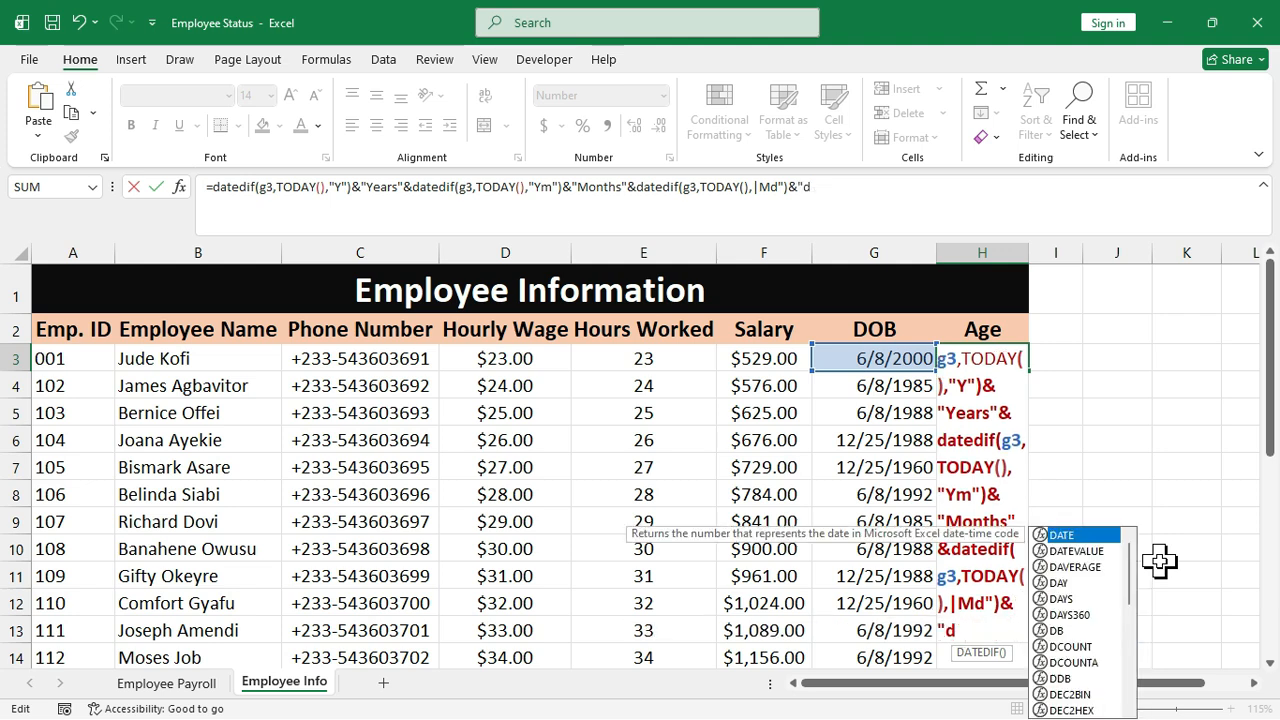
pyautogui.press('BackSpace')
pyautogui.write('D')
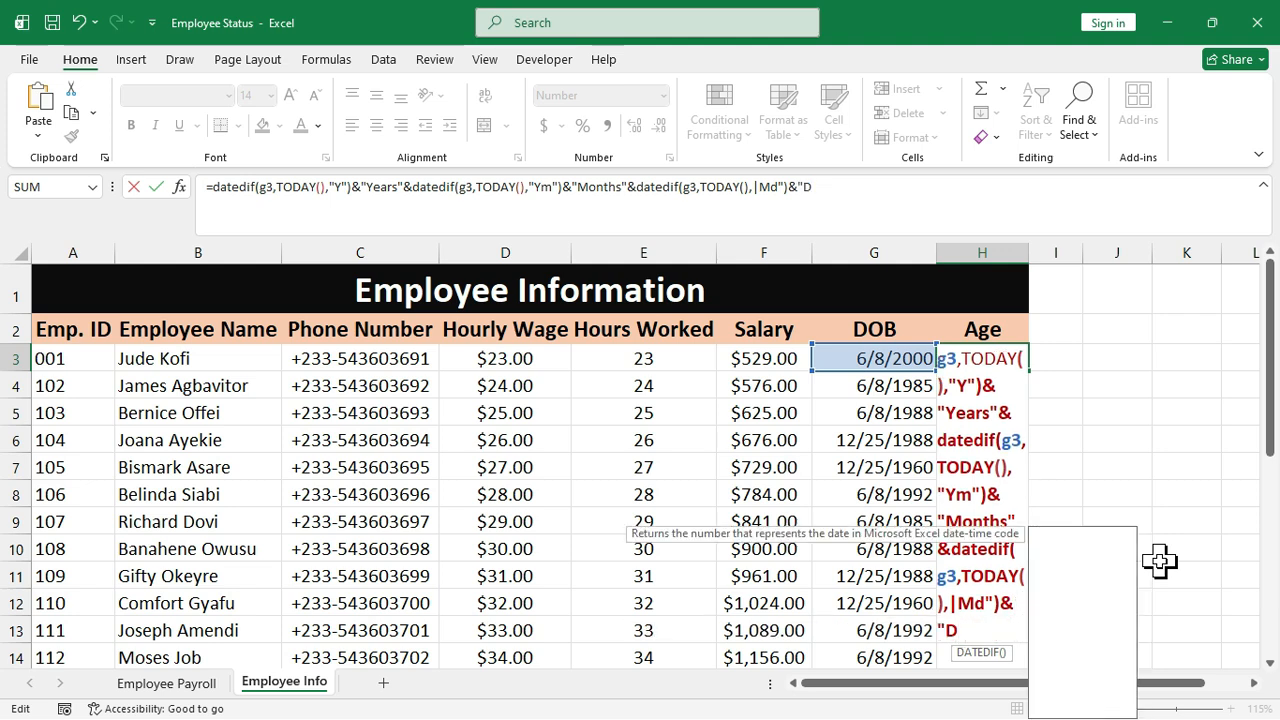
pyautogui.write('ays"')
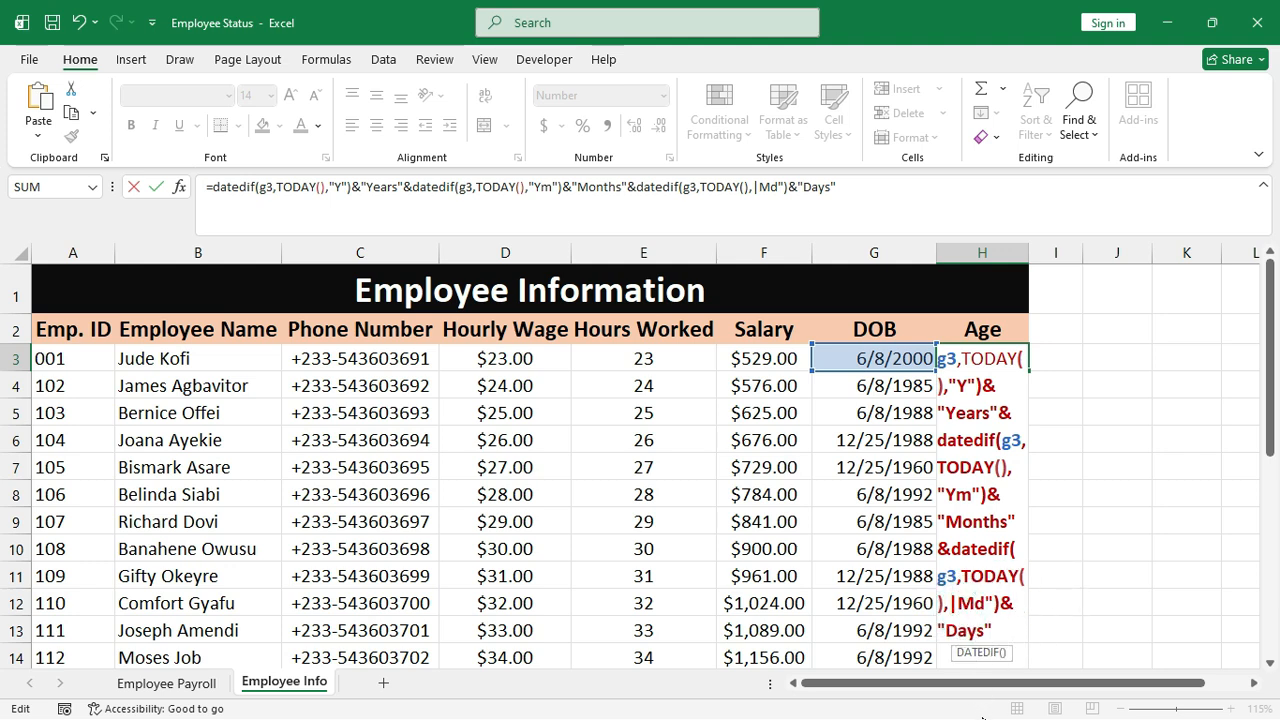
# Replace the stray | before Md with an opening quotation mark and enter the completed formula in H3.
pyautogui.press('BackSpace')
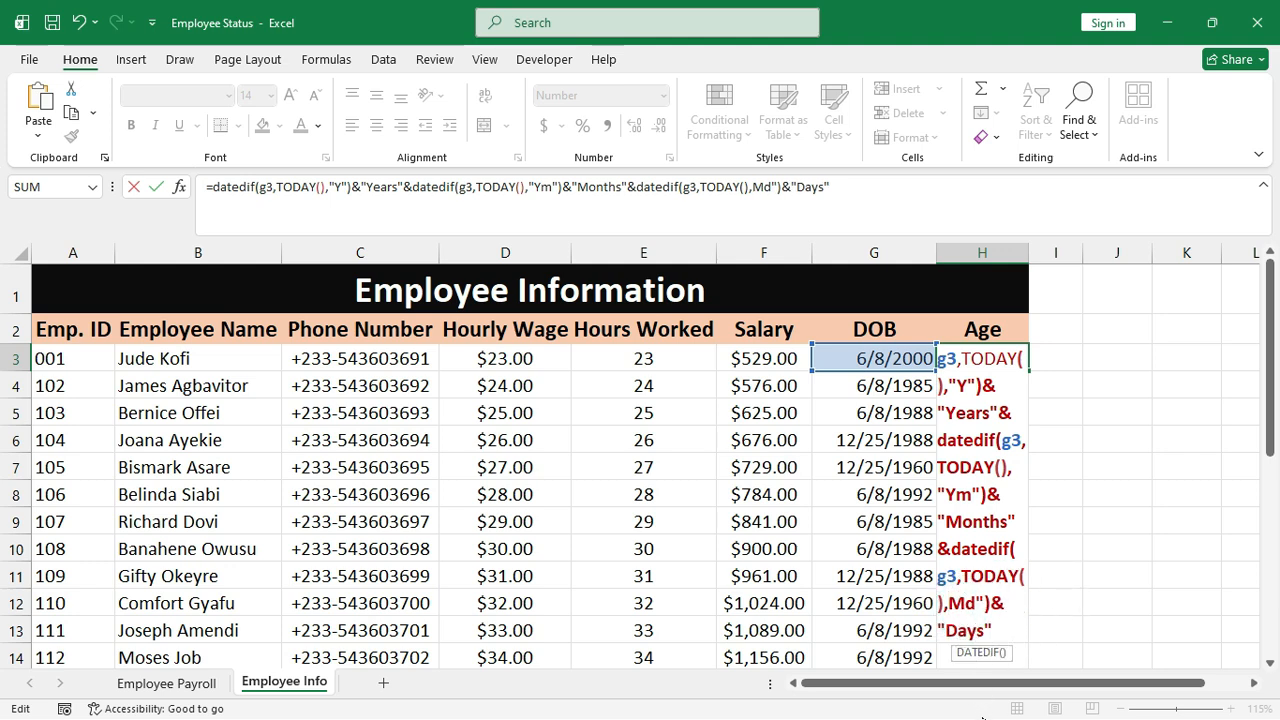
pyautogui.write('"')
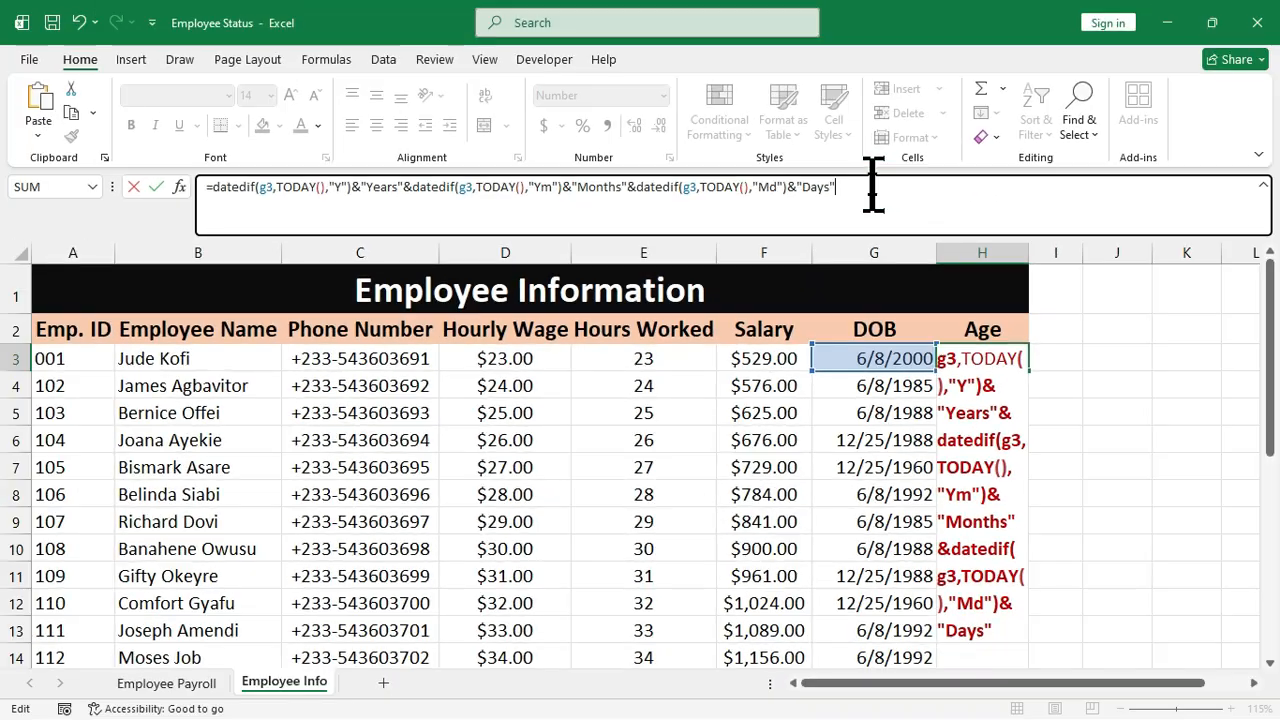
pyautogui.press('Return')
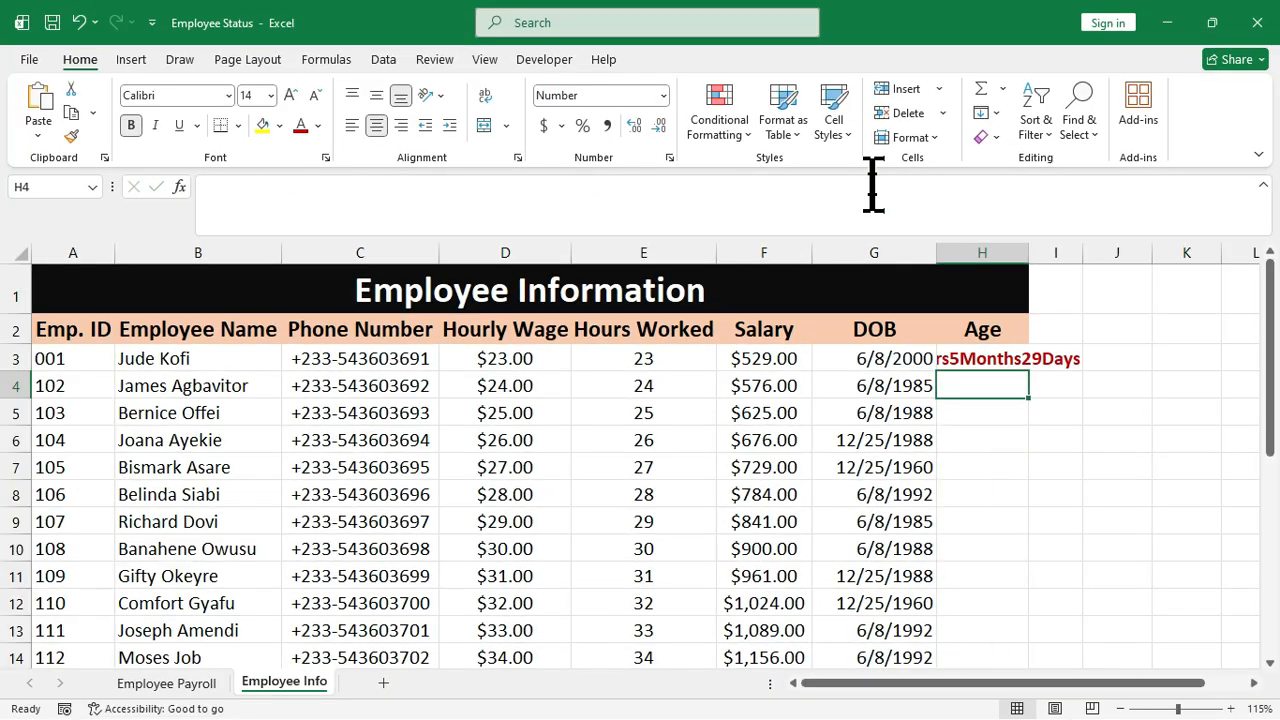
# Autofit the Age column's width and fill the combined DATEDIF formula from H3 down to row 22.
pyautogui.doubleClick(1027, 257)
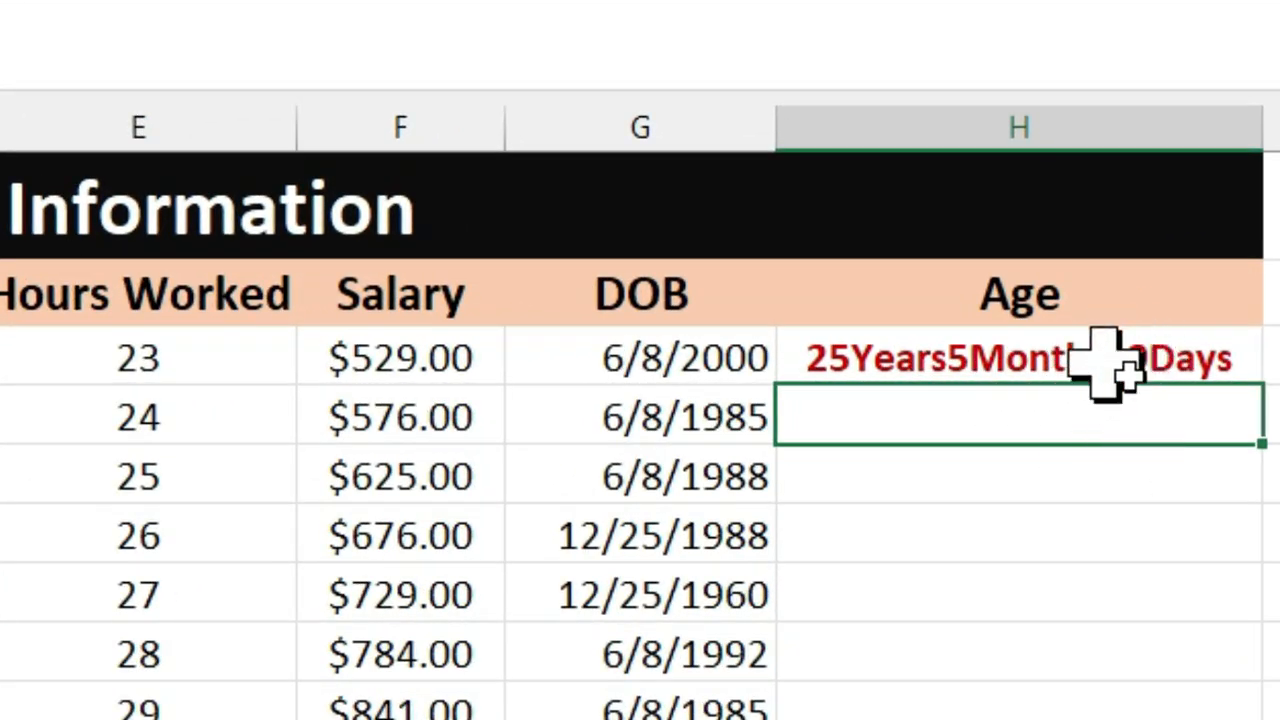
pyautogui.click(1176, 370)
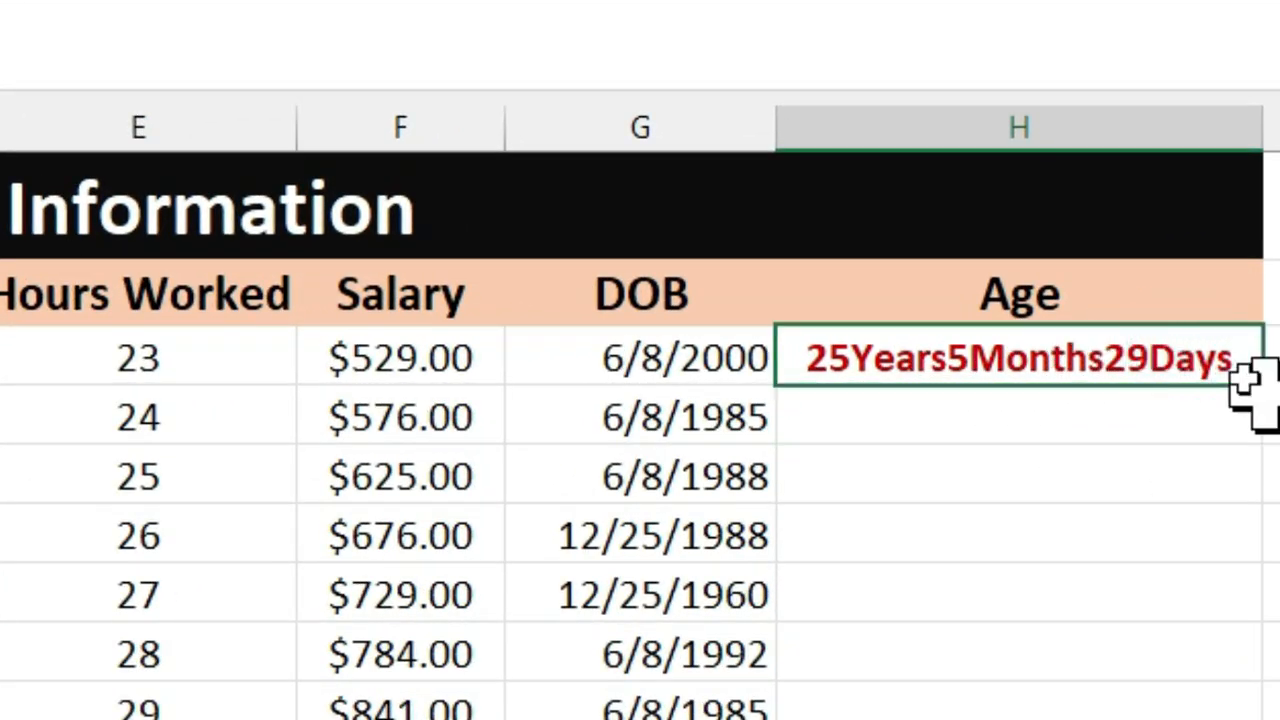
pyautogui.doubleClick(1258, 395)
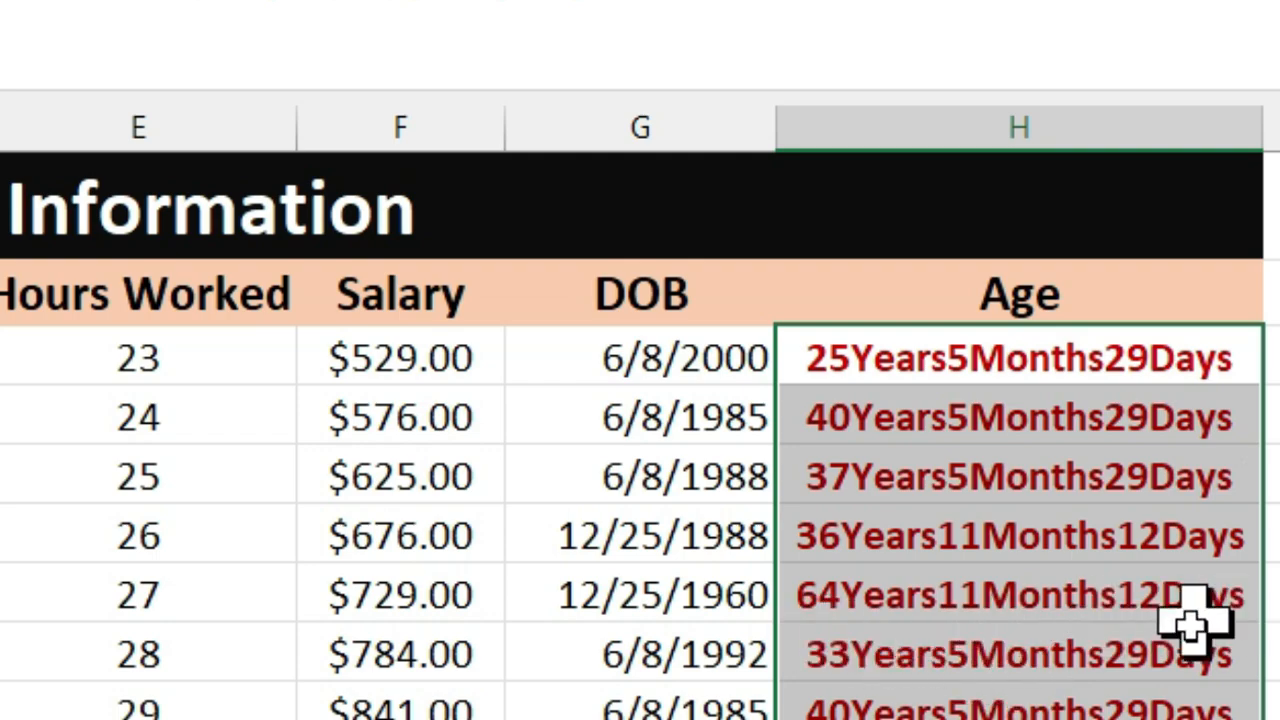
pyautogui.scroll(-5, 1086, 674)
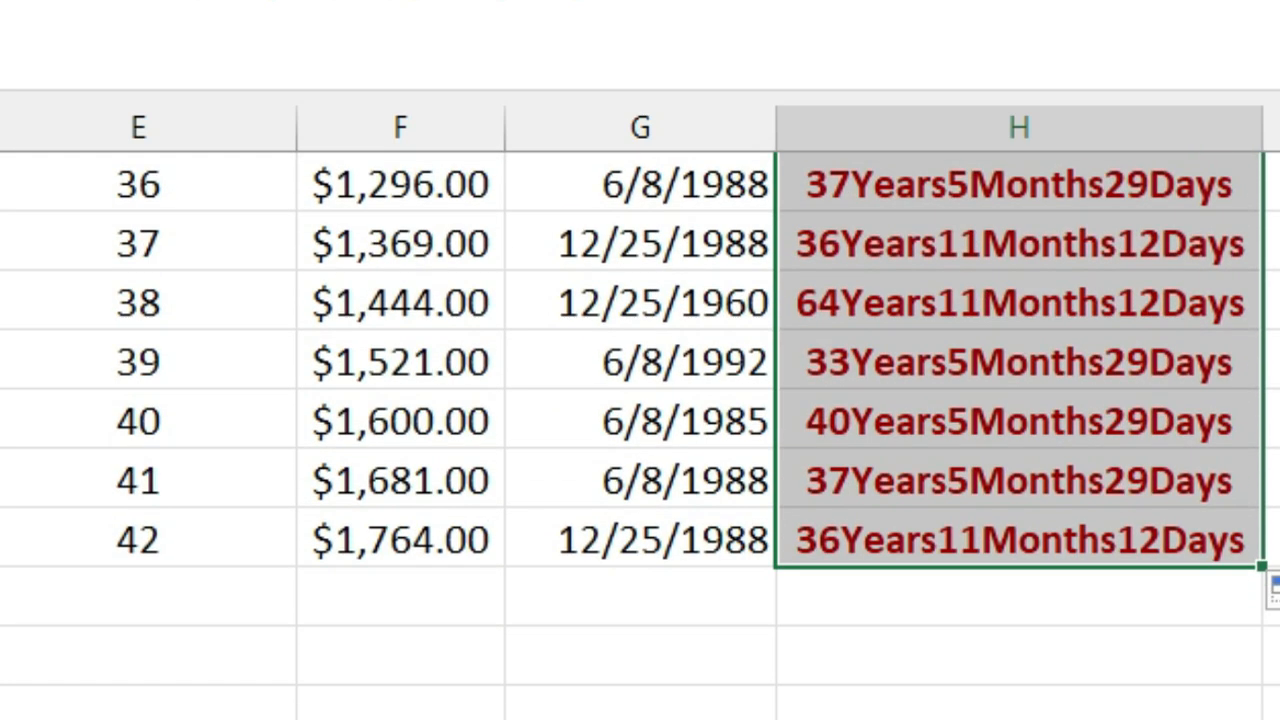
pyautogui.scroll(5, 640, 435)
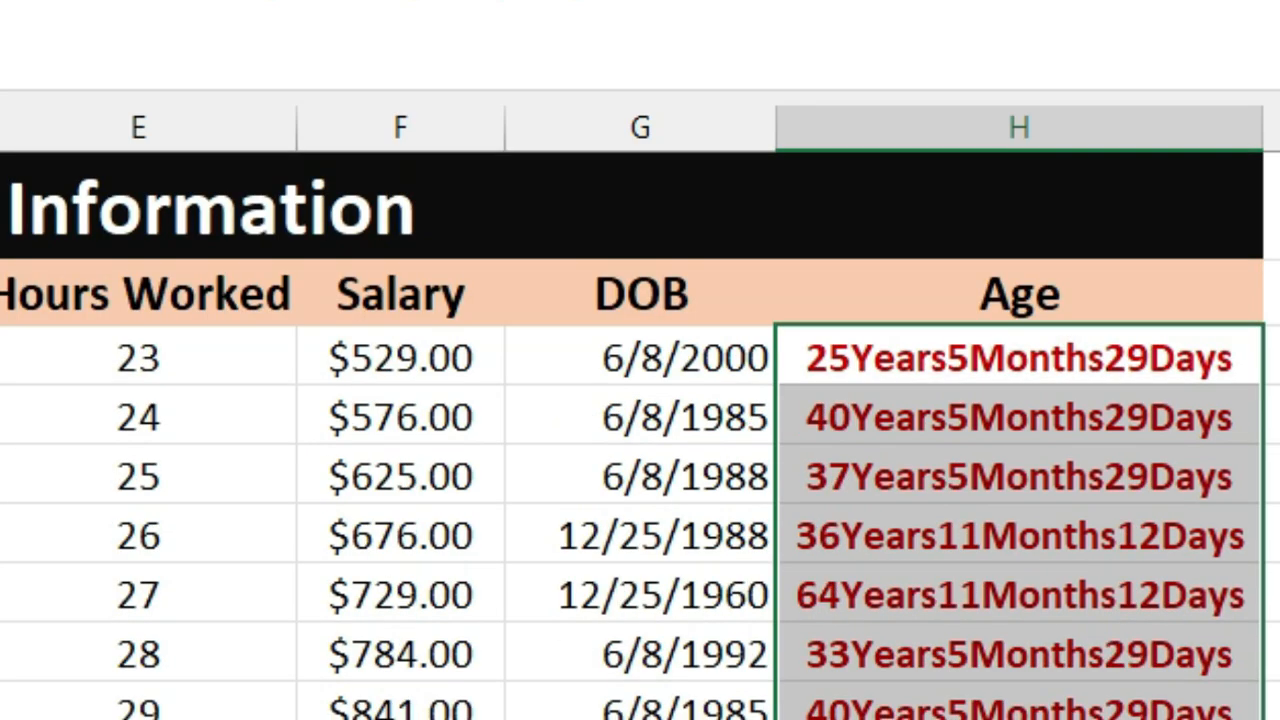